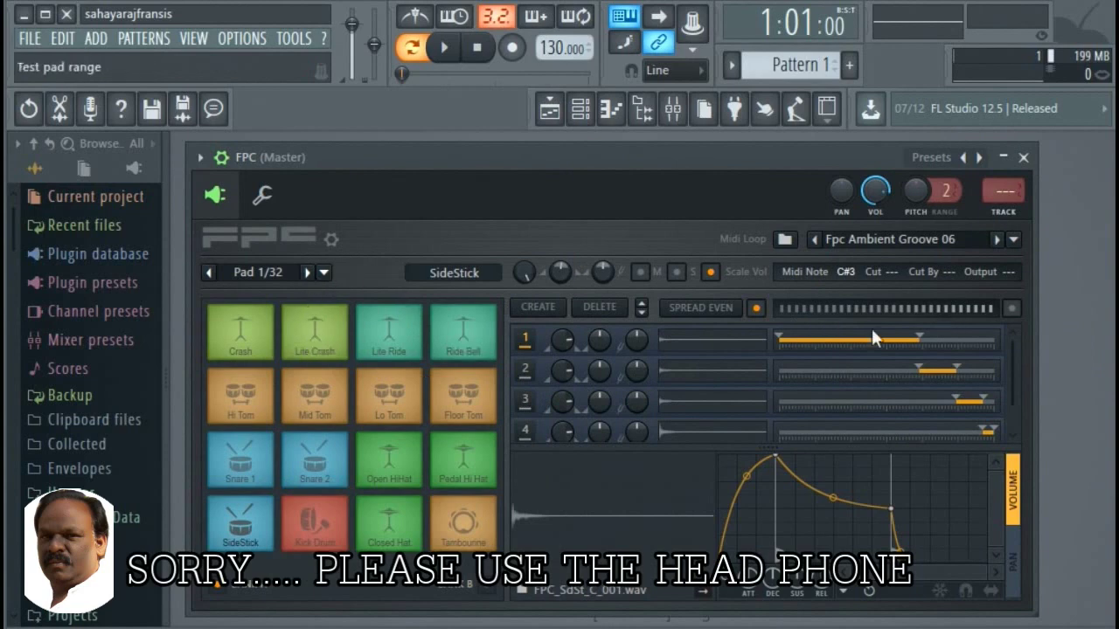
- Audition the Crash, Open HiHat, Kick Drum and Closed Hat pads in FPC
left_click(252, 347)
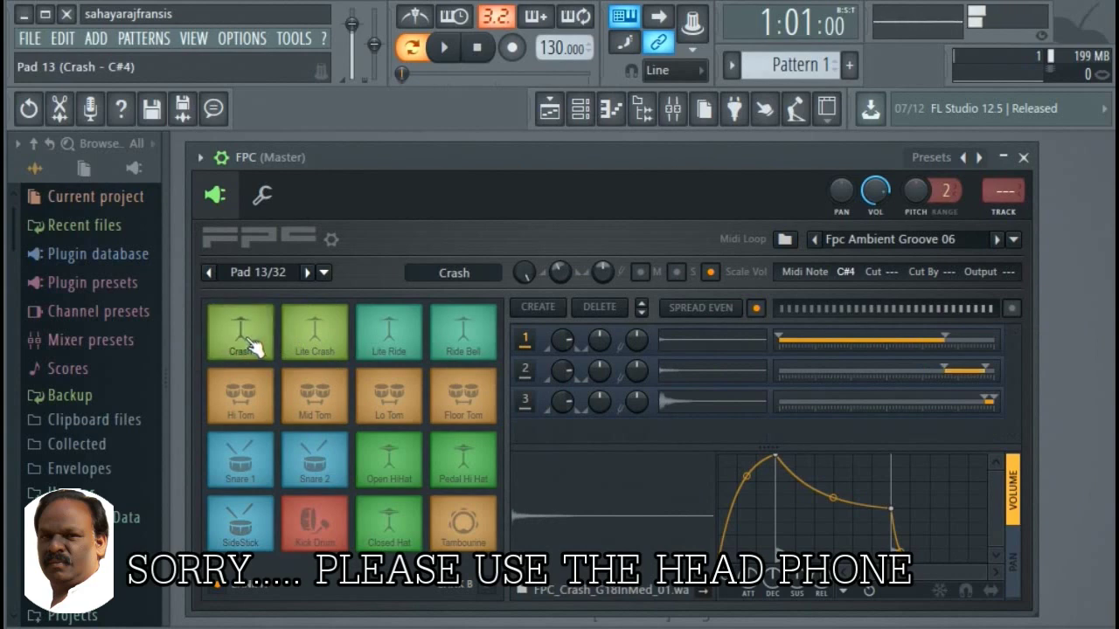
left_click(380, 459)
left_click(308, 529)
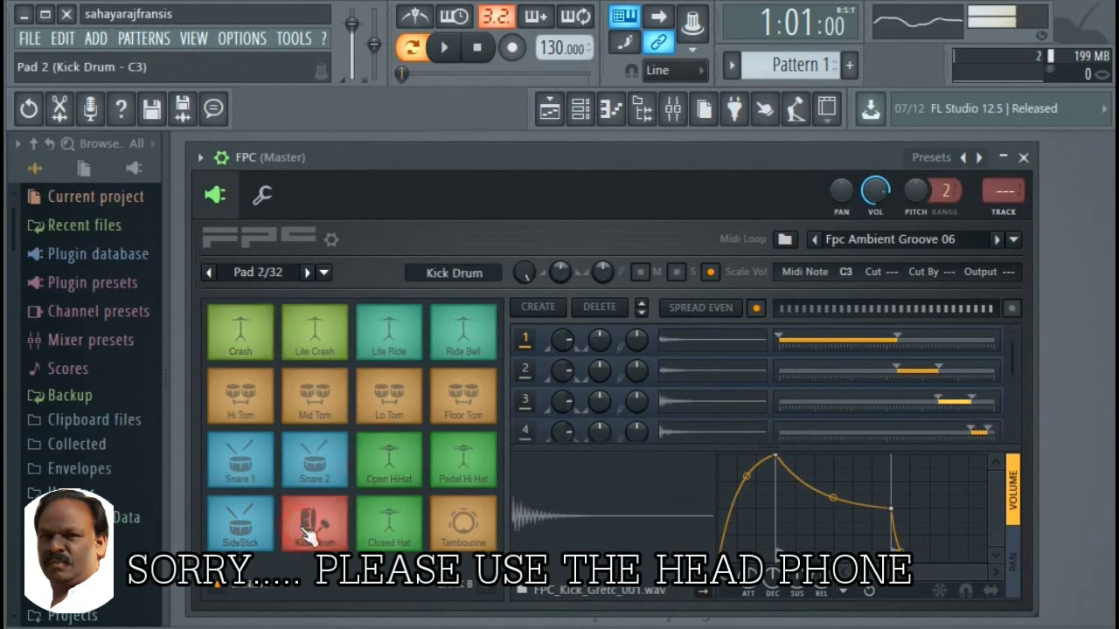
left_click(364, 530)
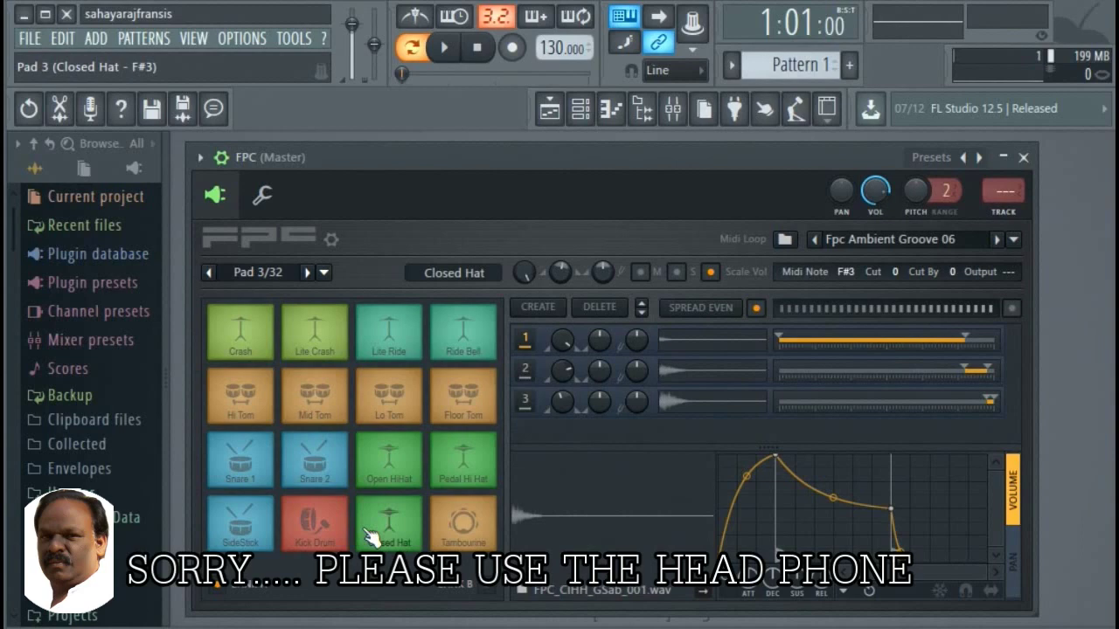
left_click(388, 532)
left_click(388, 532)
left_click(346, 528)
left_click(345, 531)
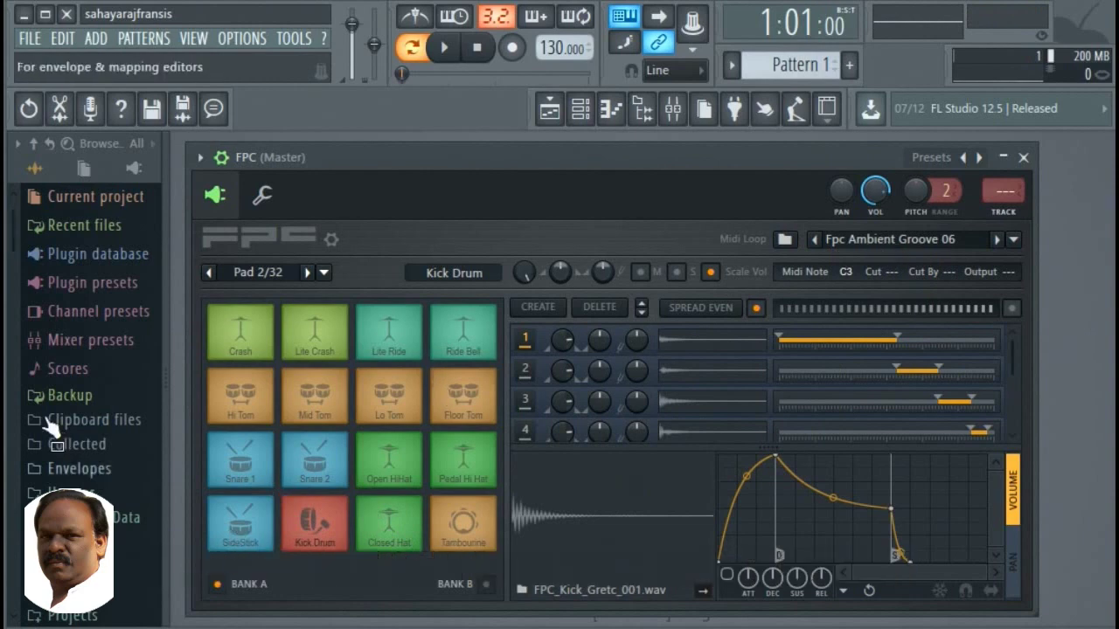
- Expand the Collected folder in the browser and open the India Tech 1 tabla samples folder inside it
left_click(110, 445)
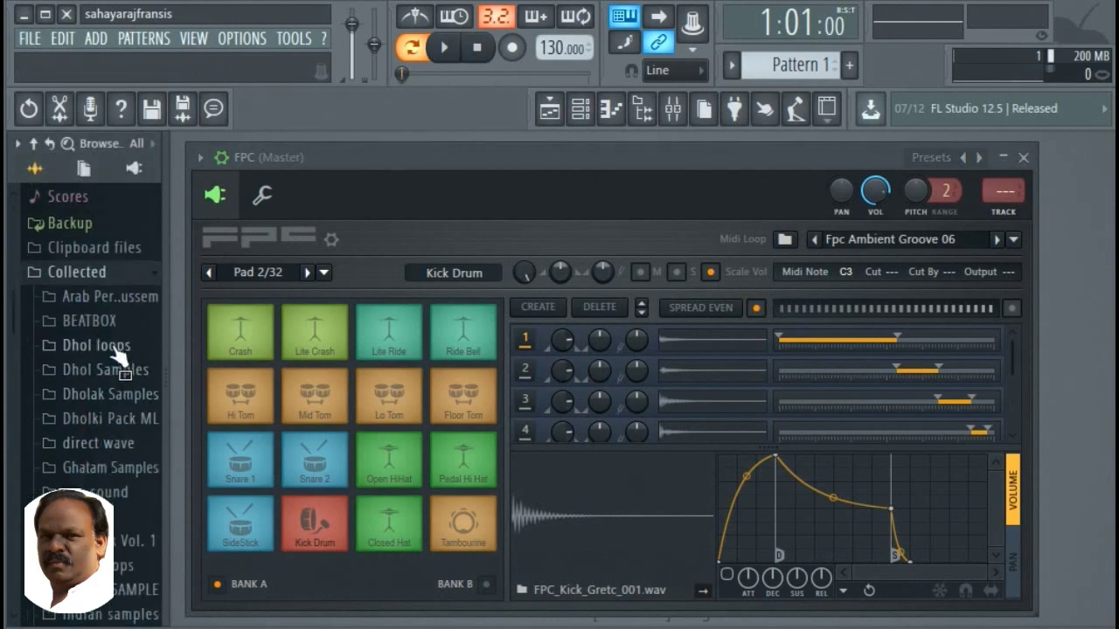
scroll(114, 354, "down", 3)
left_click(105, 372)
left_click(101, 377)
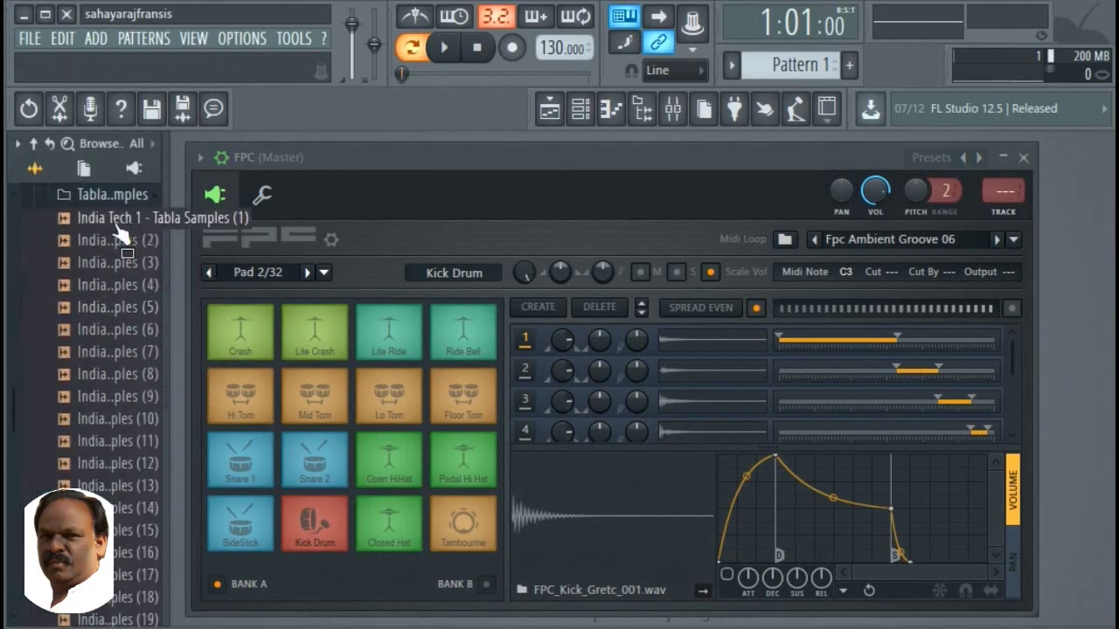
- Audition various India Tech 1 tabla samples between numbers 1 and 17 to compare their sounds
left_click(116, 218)
left_click(118, 240)
left_click(123, 307)
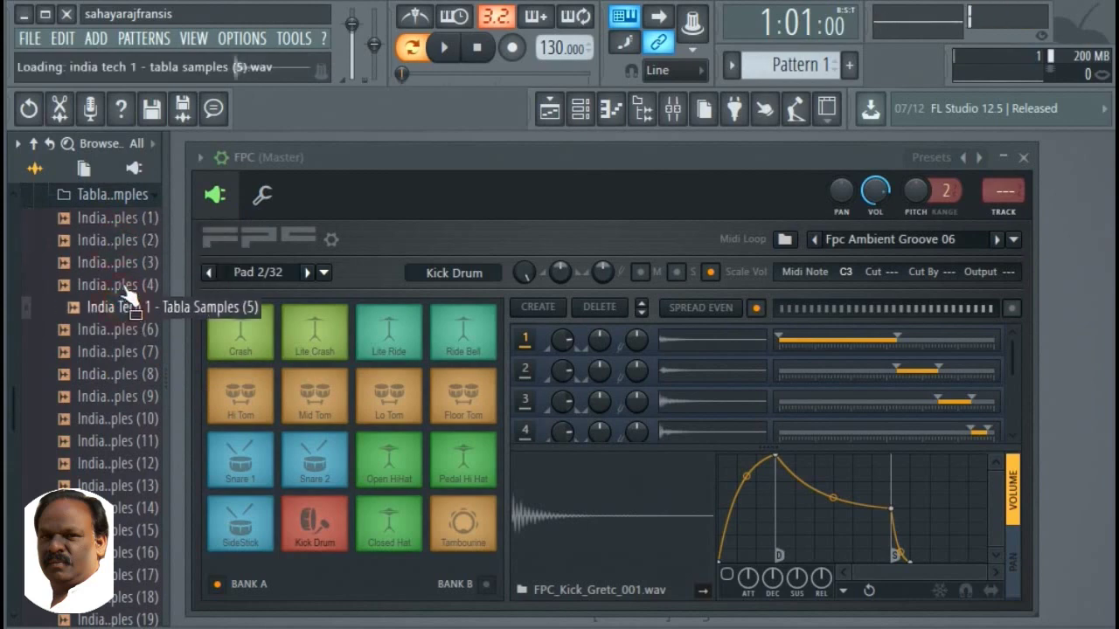
left_click(125, 286)
left_click(124, 264)
left_click(117, 396)
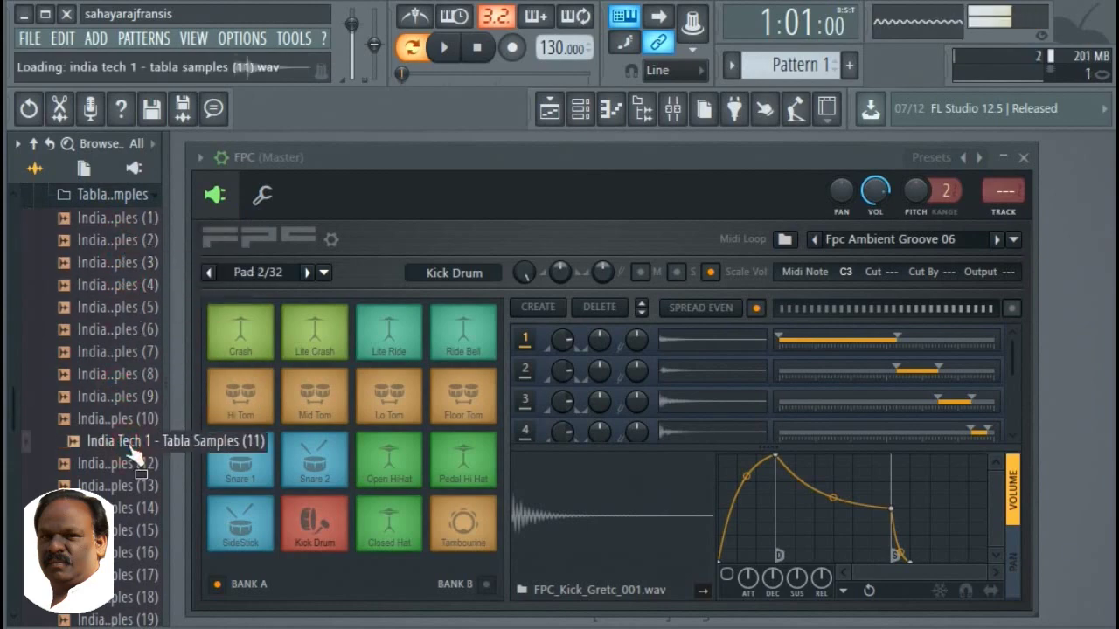
scroll(127, 440, "down", 4)
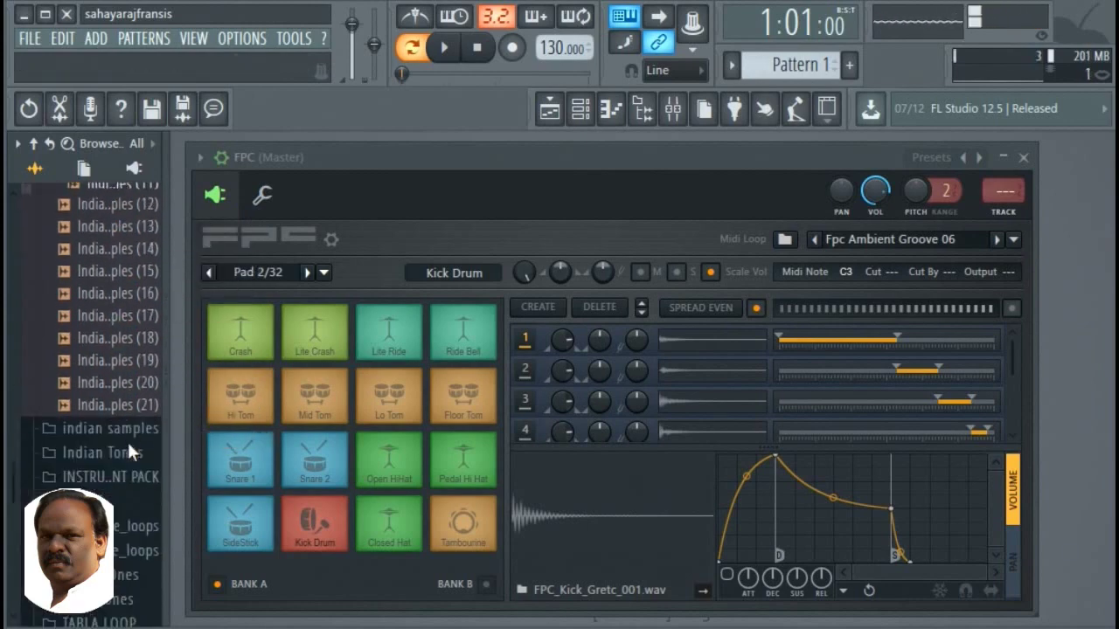
left_click(127, 312)
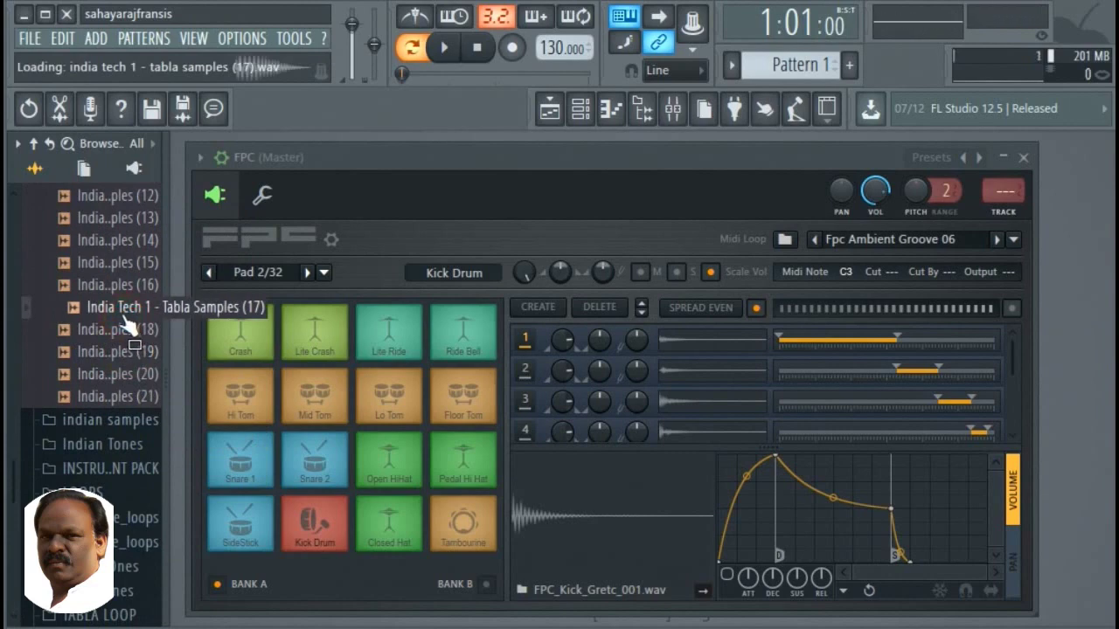
left_click(131, 286)
left_click(123, 307)
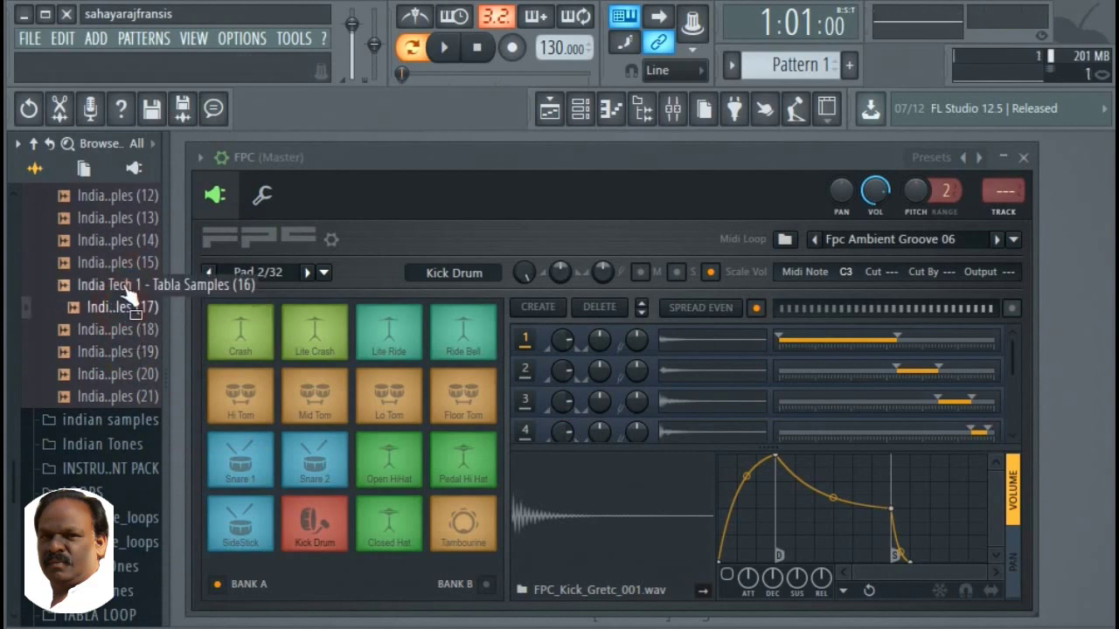
left_click(126, 288)
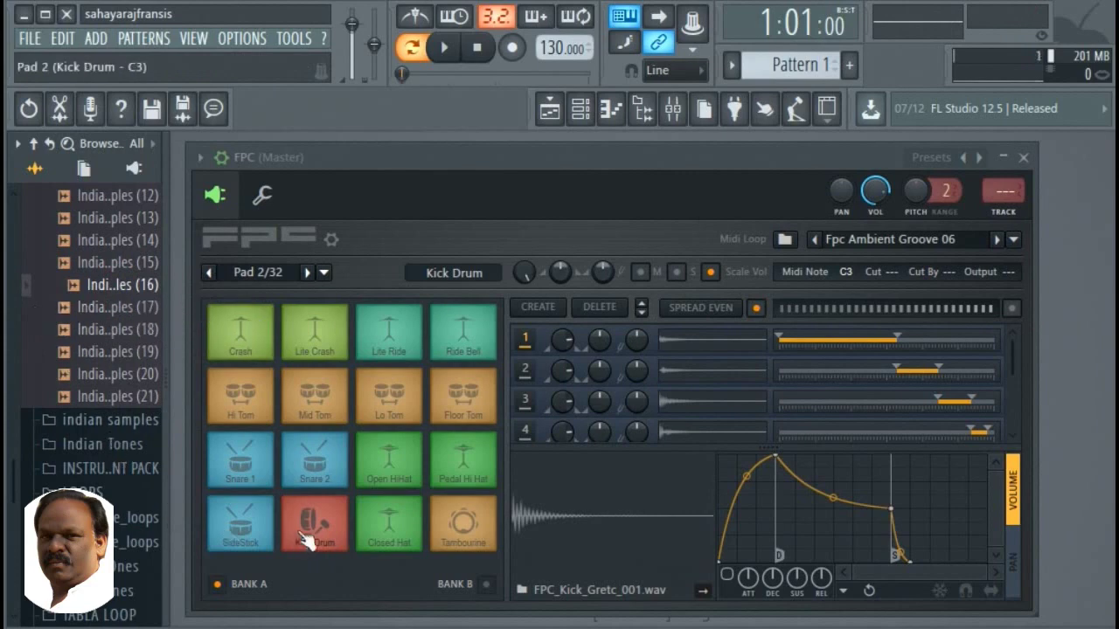
- Load tabla sample 17 onto the Kick Drum pad and tabla sample 16 onto the Snare 2 pad
left_click(112, 334)
left_click(112, 313)
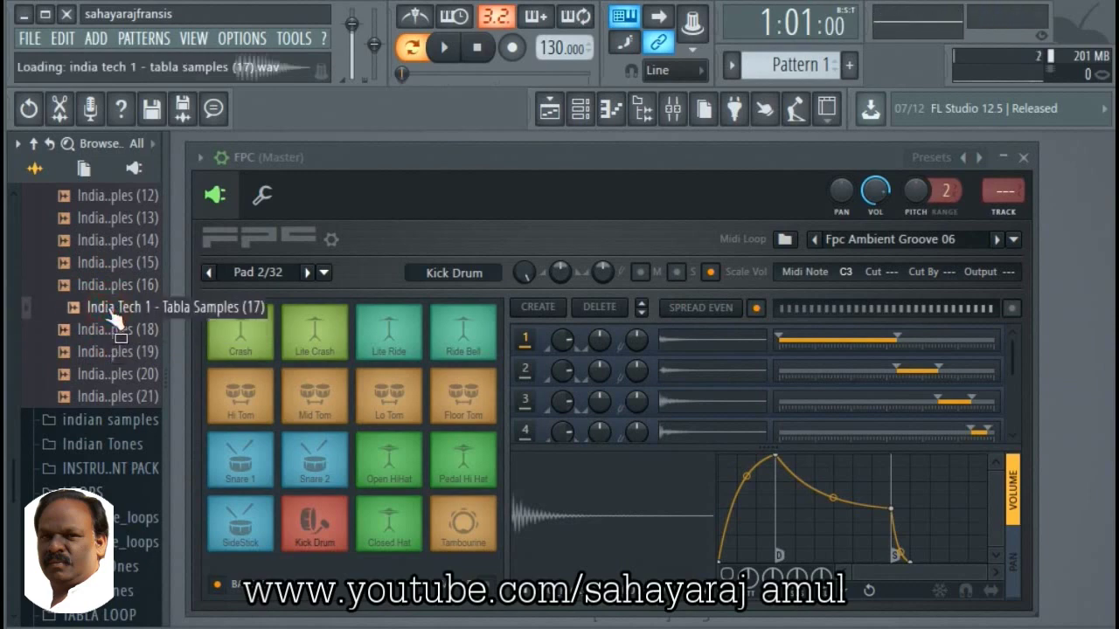
left_click_drag(114, 321, 316, 528)
left_click(107, 289)
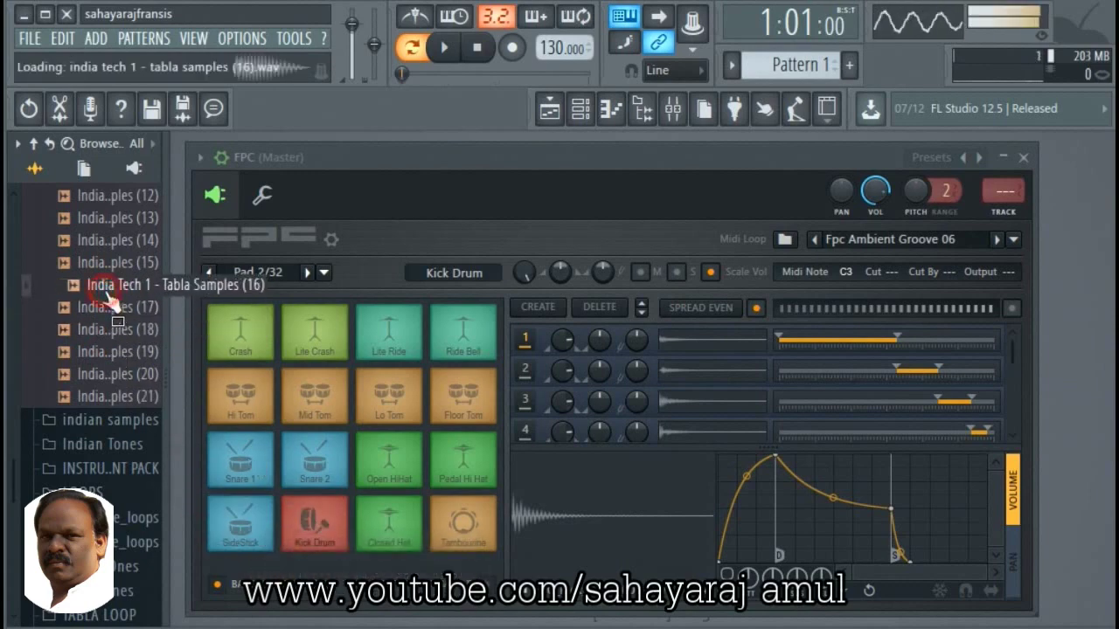
left_click_drag(107, 297, 317, 462)
- Load tabla sample 13 onto the Closed Hat pad and tabla sample 12 onto the Snare 1 pad
left_click(102, 224)
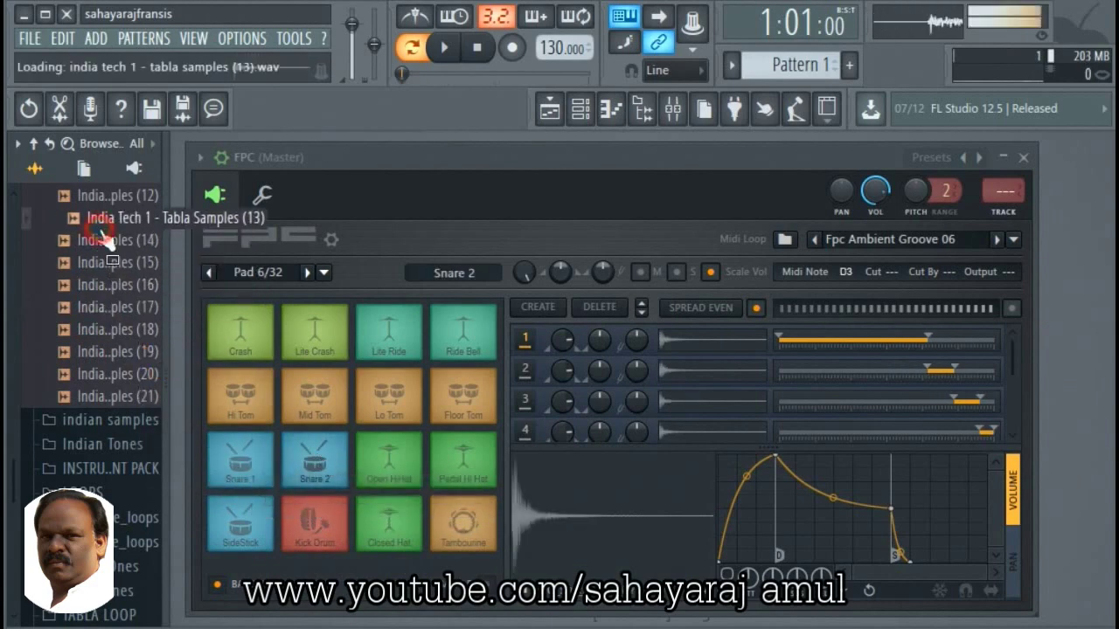
left_click(100, 224)
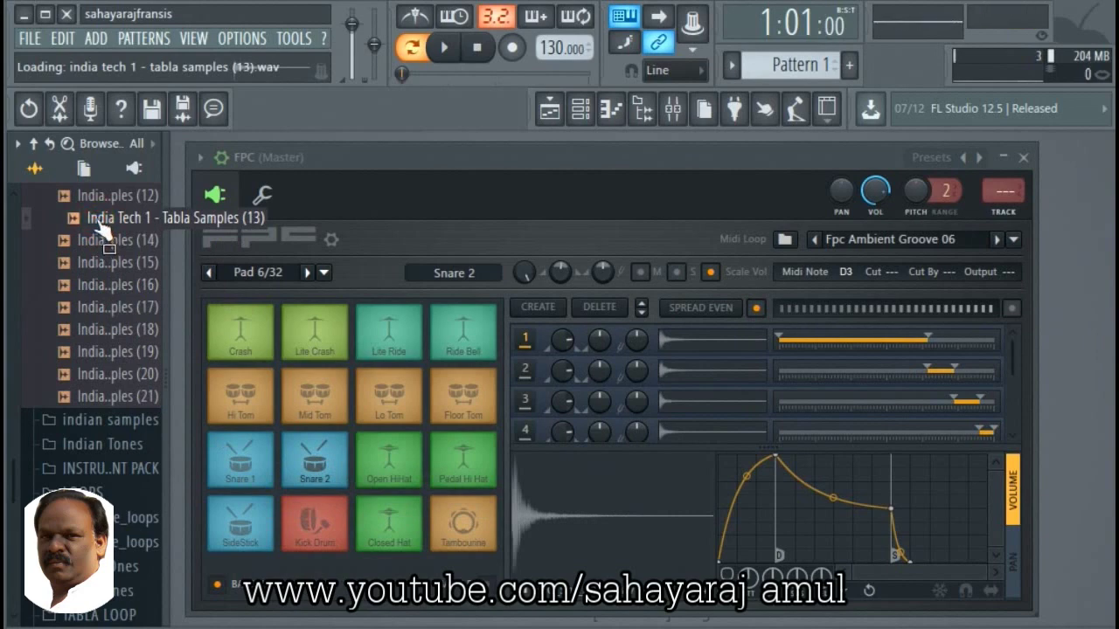
left_click_drag(101, 227, 385, 525)
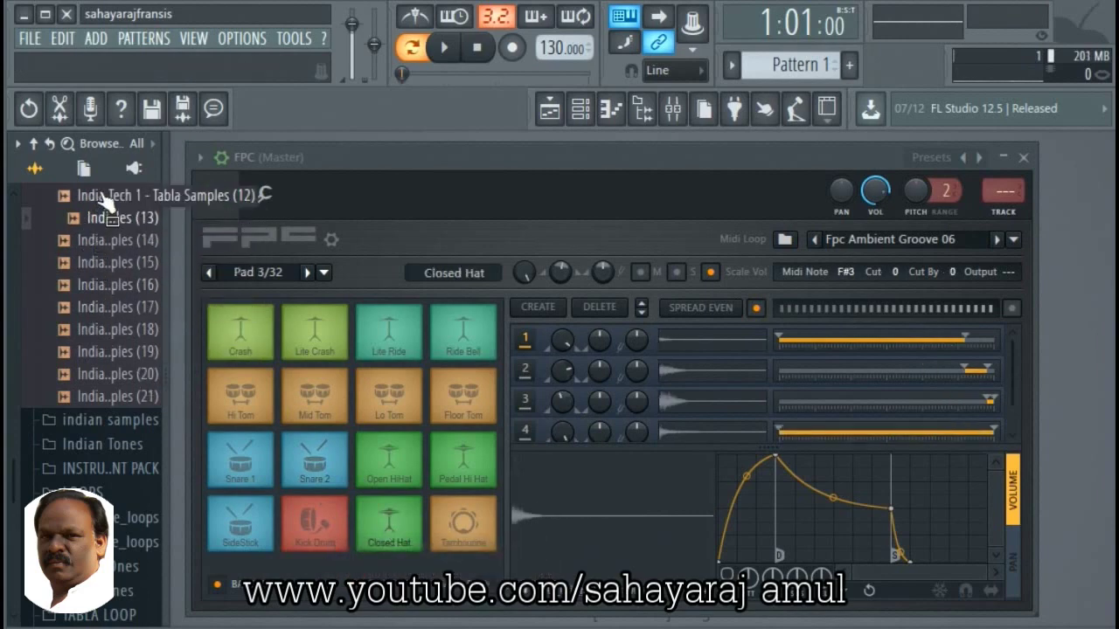
left_click(101, 195)
left_click_drag(101, 196, 248, 460)
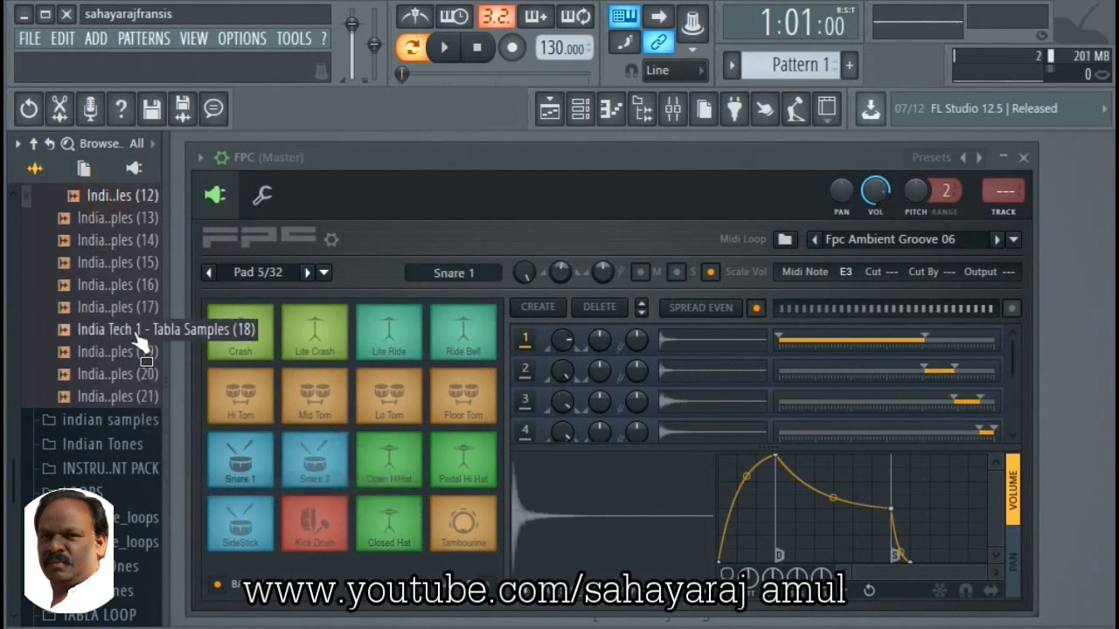
- Load tabla sample 20 onto the Hi Tom pad and tabla sample 21 onto the Open HiHat pad
left_click(137, 336)
left_click(122, 352)
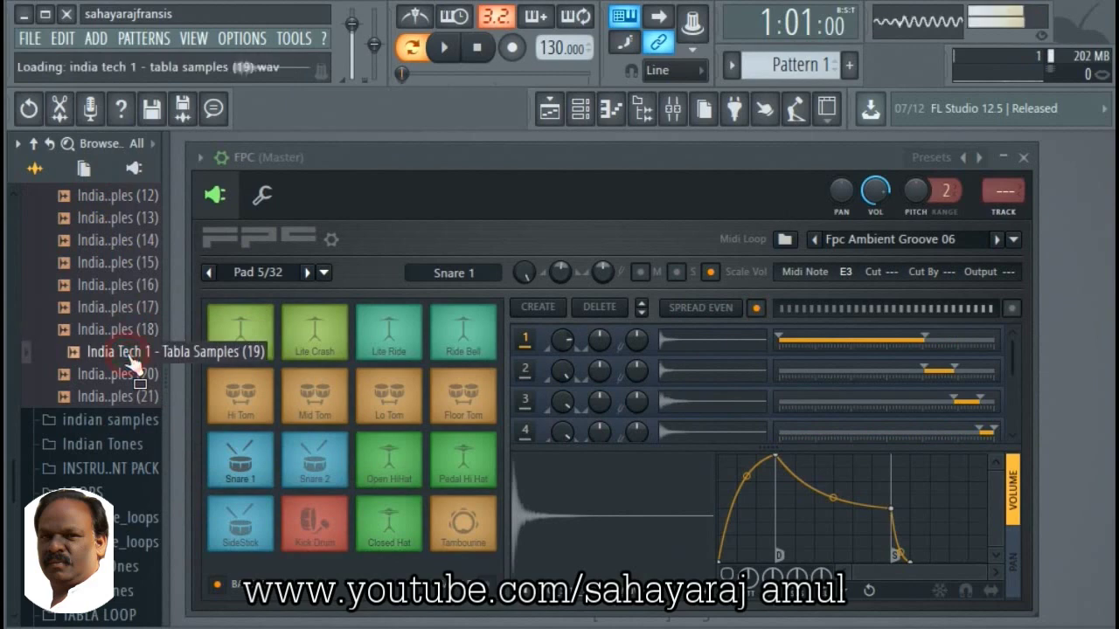
left_click(134, 376)
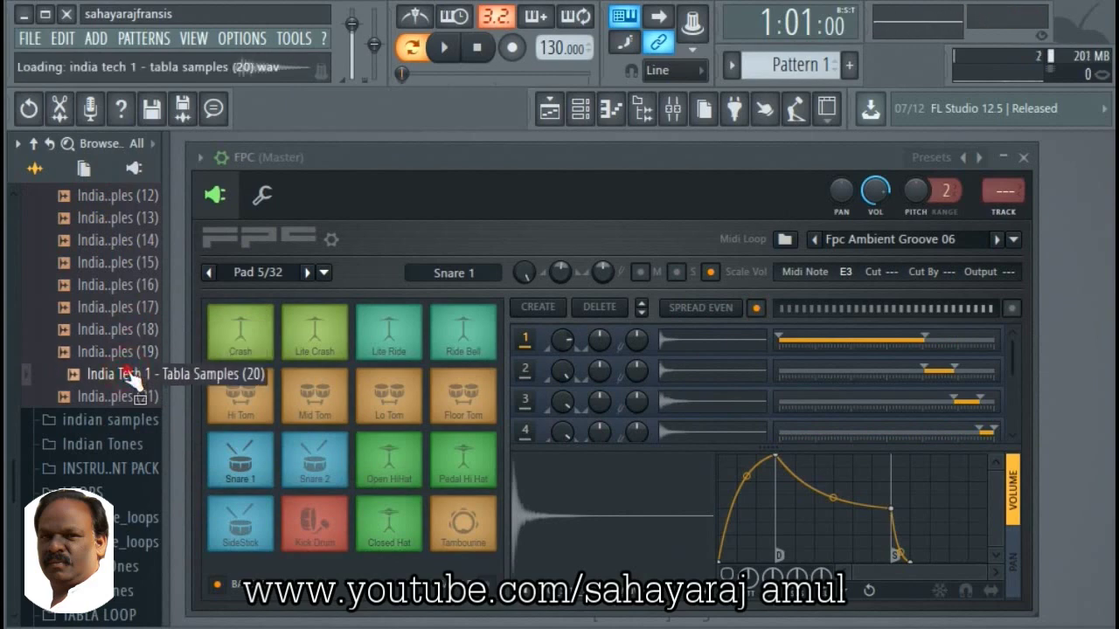
left_click_drag(130, 378, 245, 398)
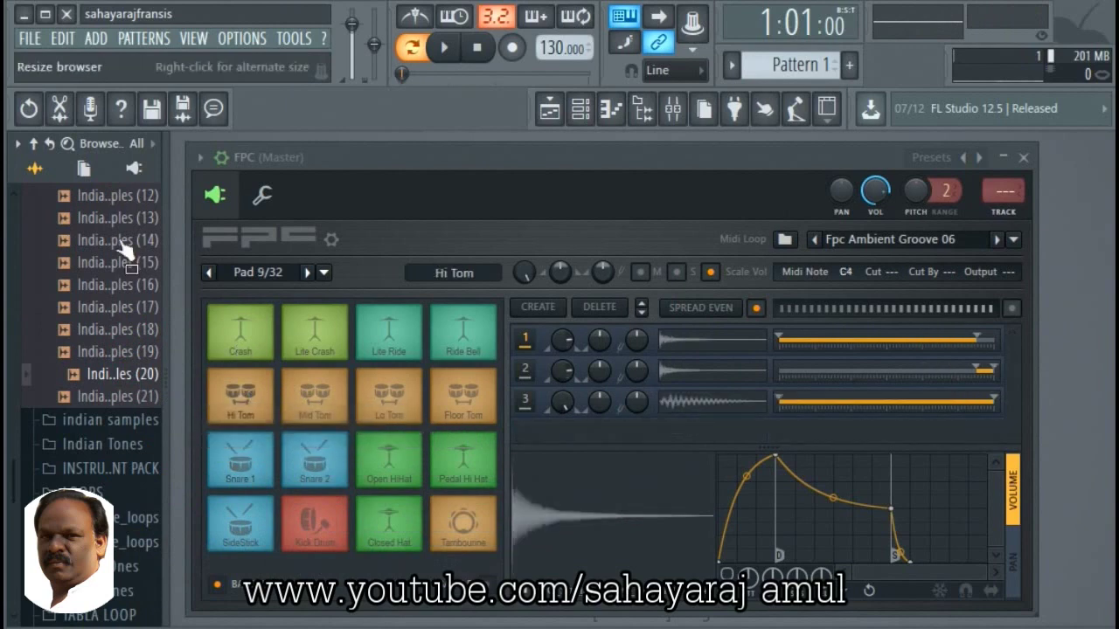
left_click(135, 398)
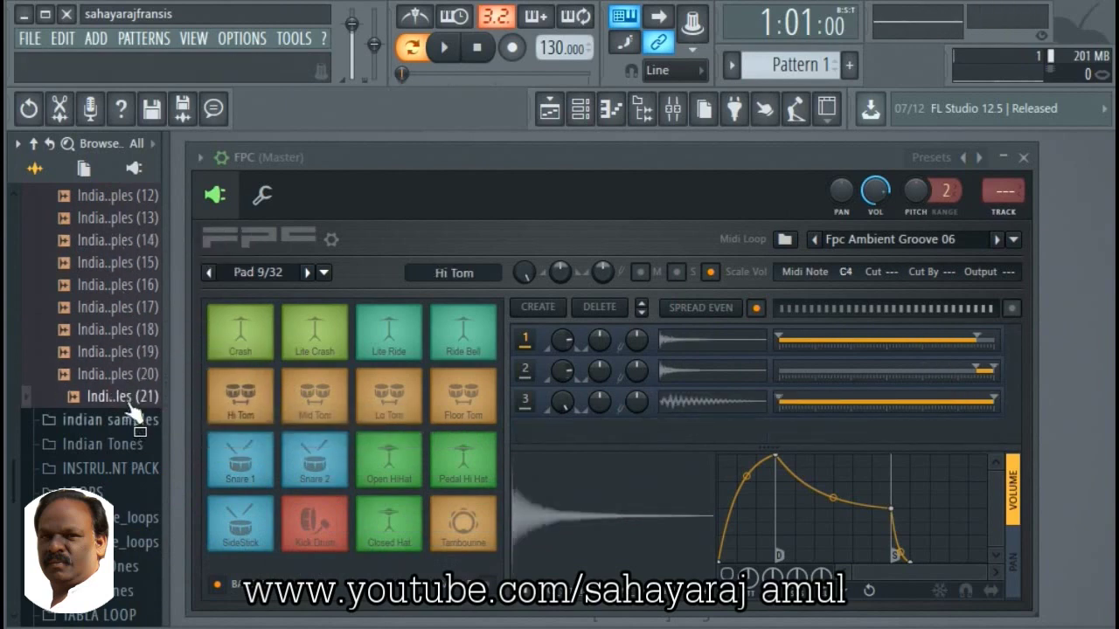
left_click_drag(88, 396, 390, 458)
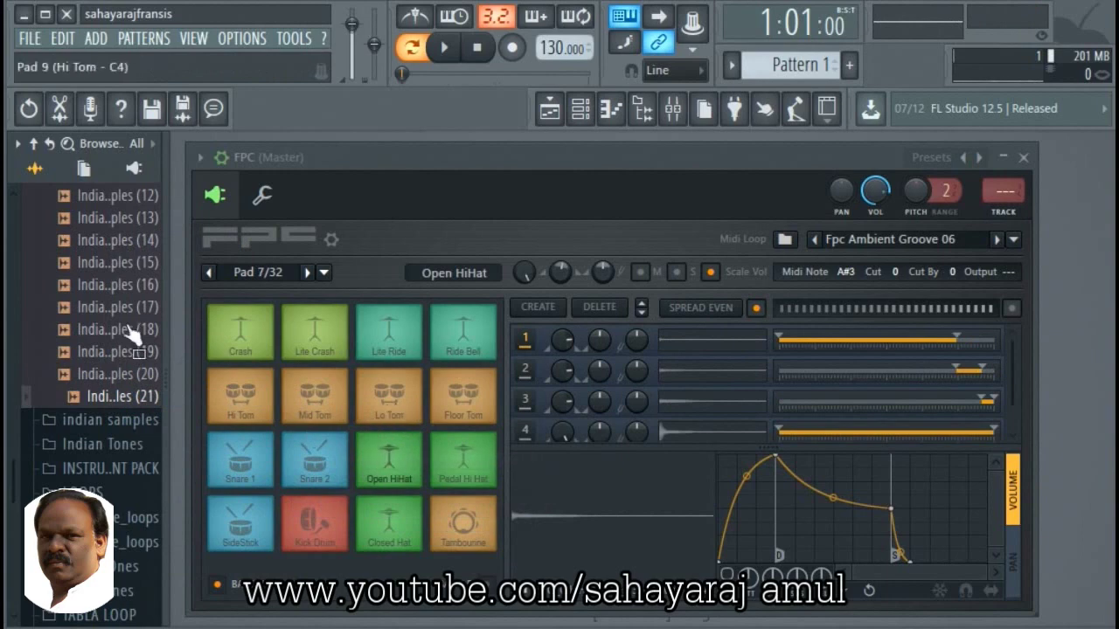
- Add tabla samples 21 and 5 as layers on the Lo Tom pad
left_click(103, 400)
left_click_drag(106, 403, 404, 406)
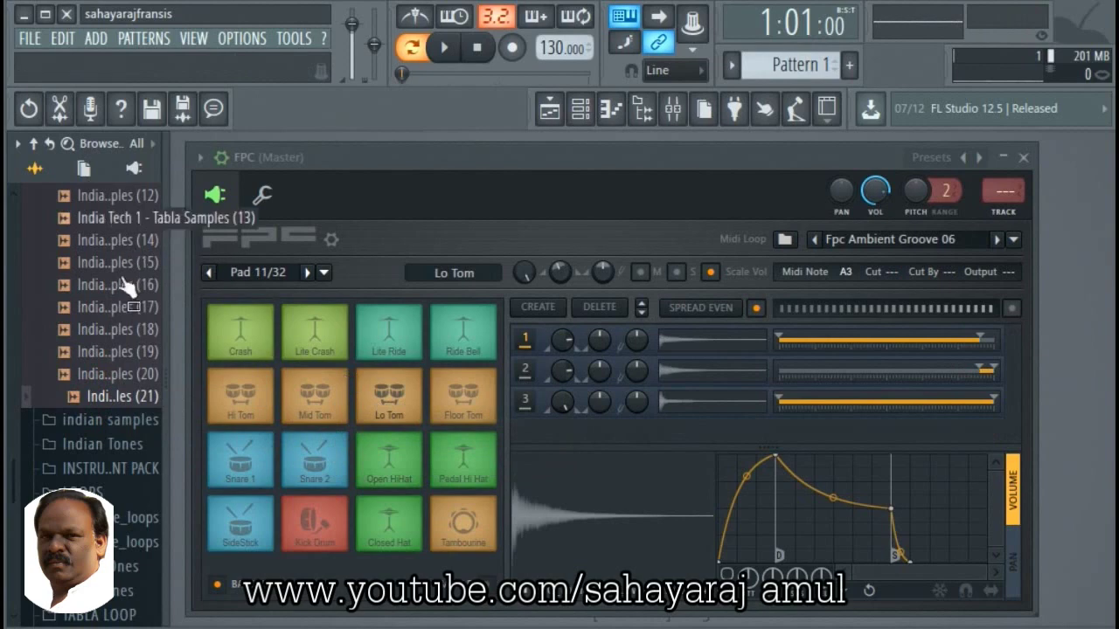
scroll(87, 318, "up", 4)
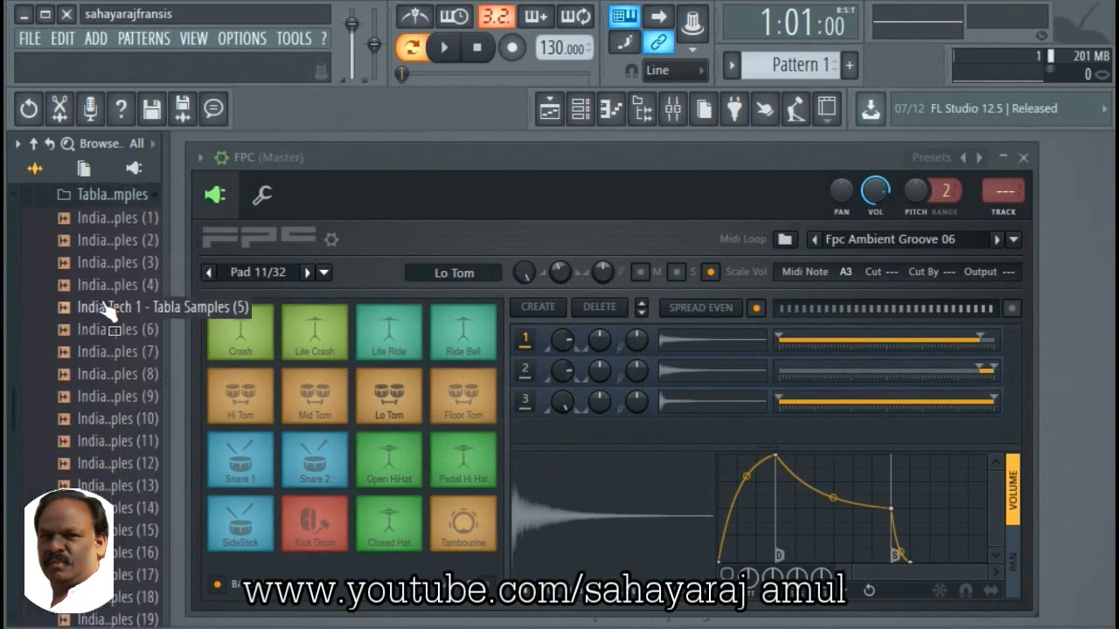
left_click_drag(105, 310, 409, 406)
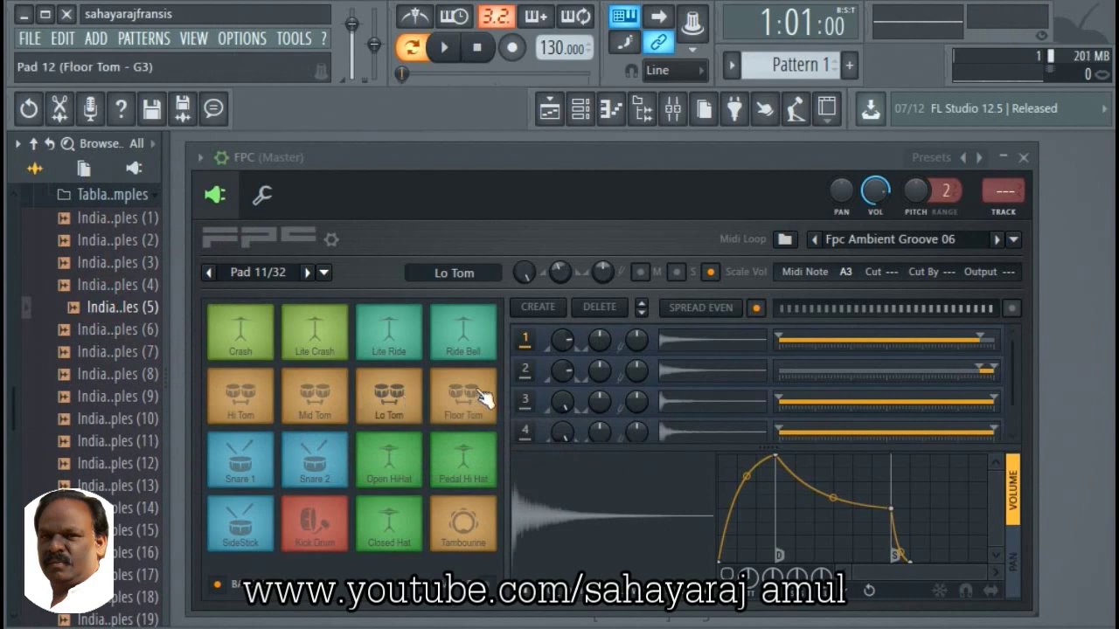
- Load the Fpc Ambient Groove 07 MIDI loop, play it with the new tabla sounds and stop playback
left_click(1003, 241)
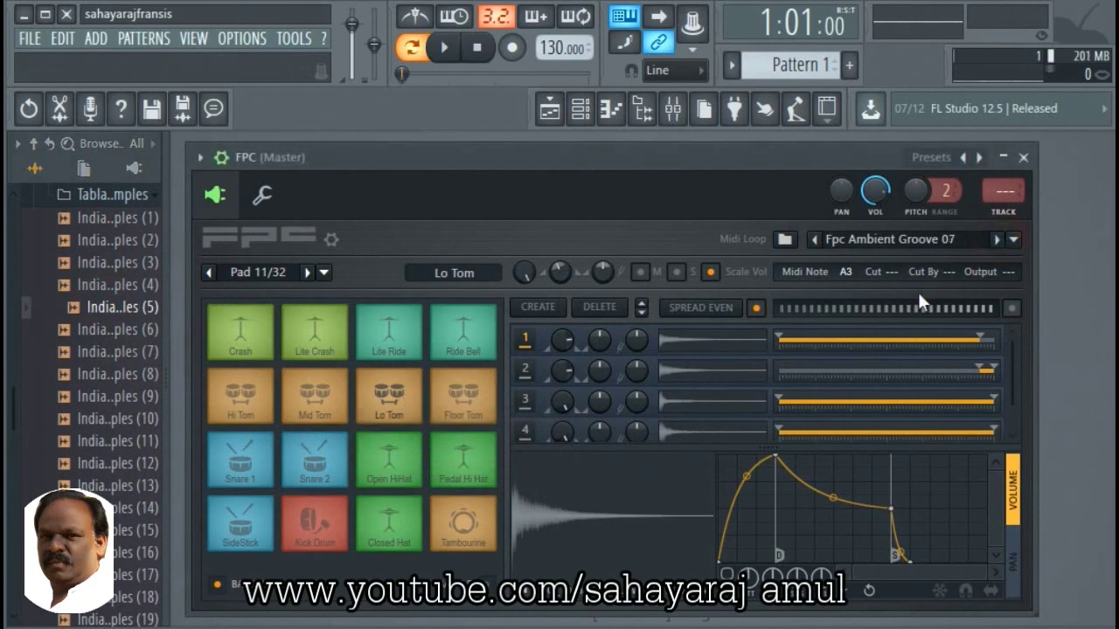
key("space")
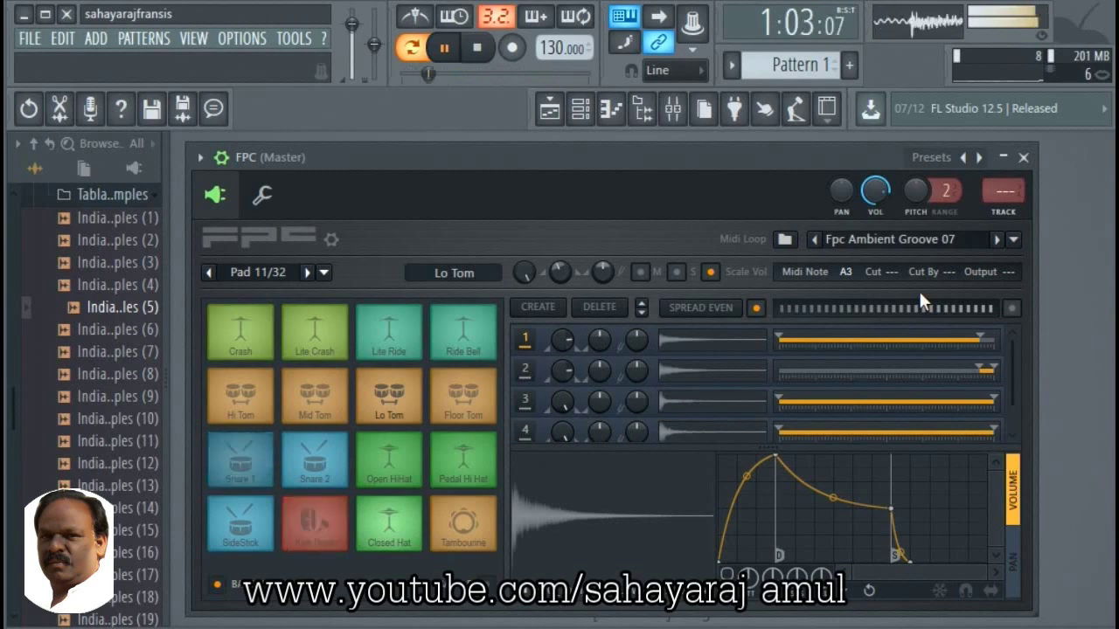
key("space")
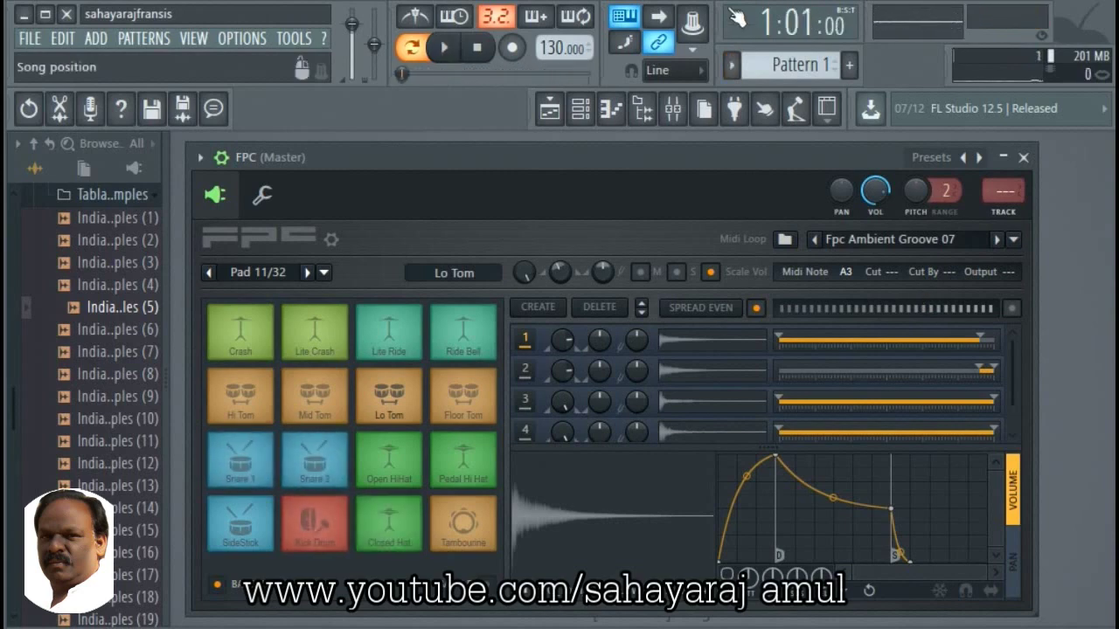
- Rearrange the FPC and Channel rack windows so the channel list and the FPC loop selector are both visible
left_click_drag(640, 159, 668, 445)
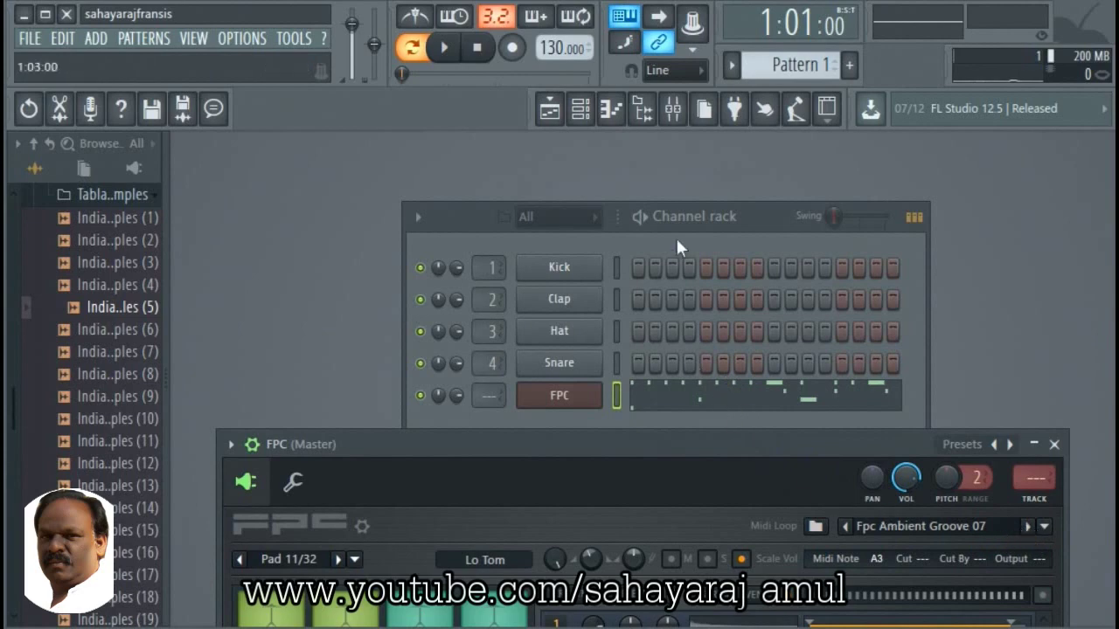
left_click_drag(684, 209, 690, 144)
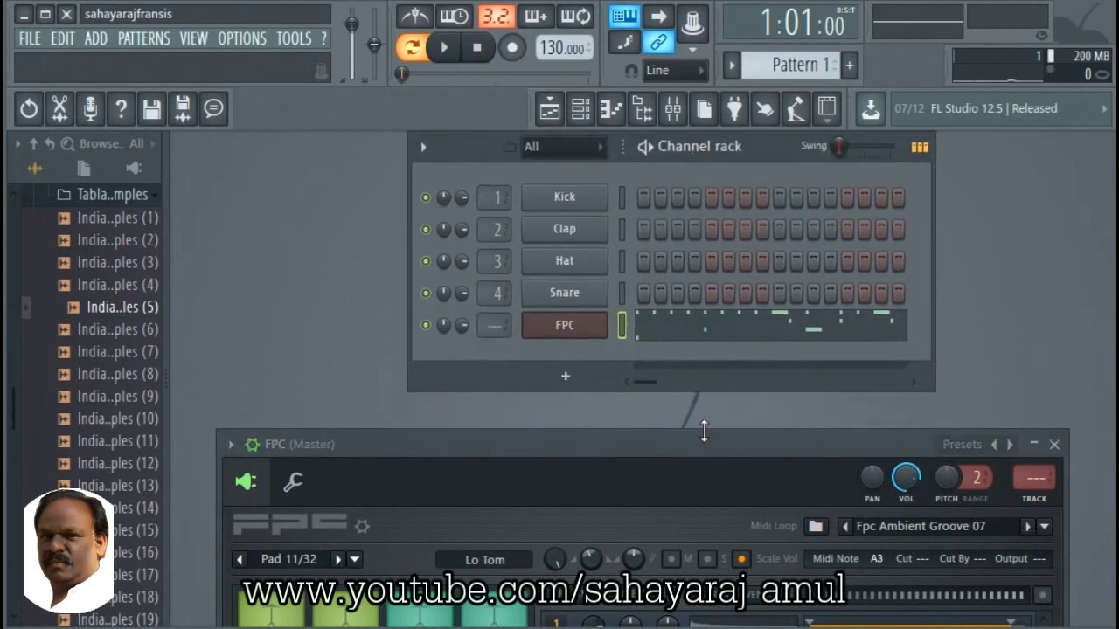
left_click_drag(704, 430, 701, 399)
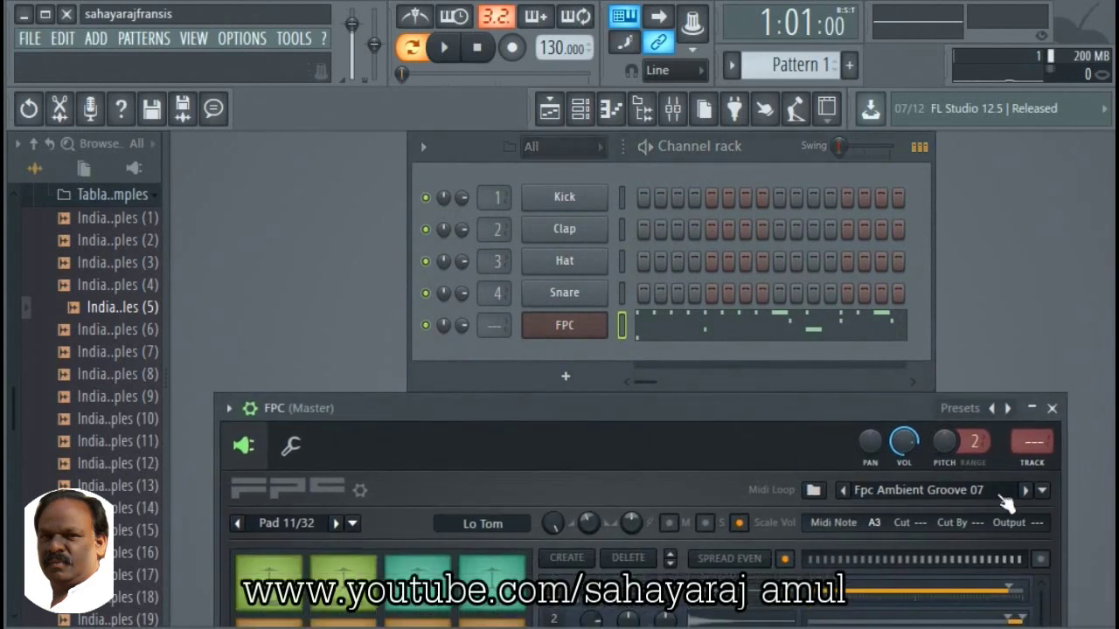
- Load the Fpc Hiphop 51 MIDI loop from the Hiphop Loops category into FPC
left_click(1042, 490)
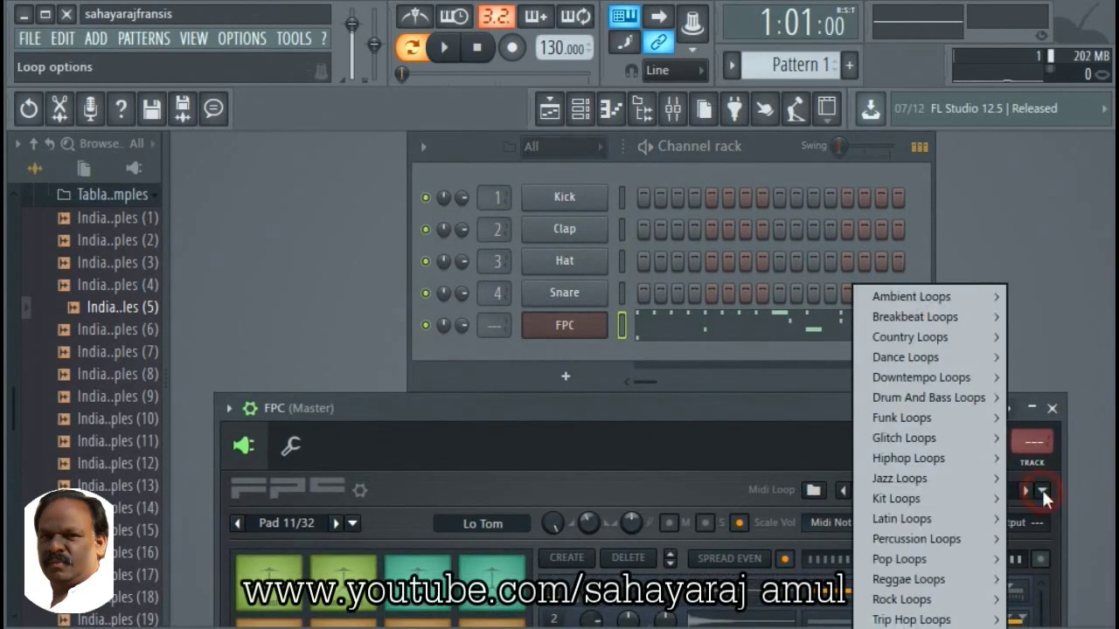
mouse_move(927, 453)
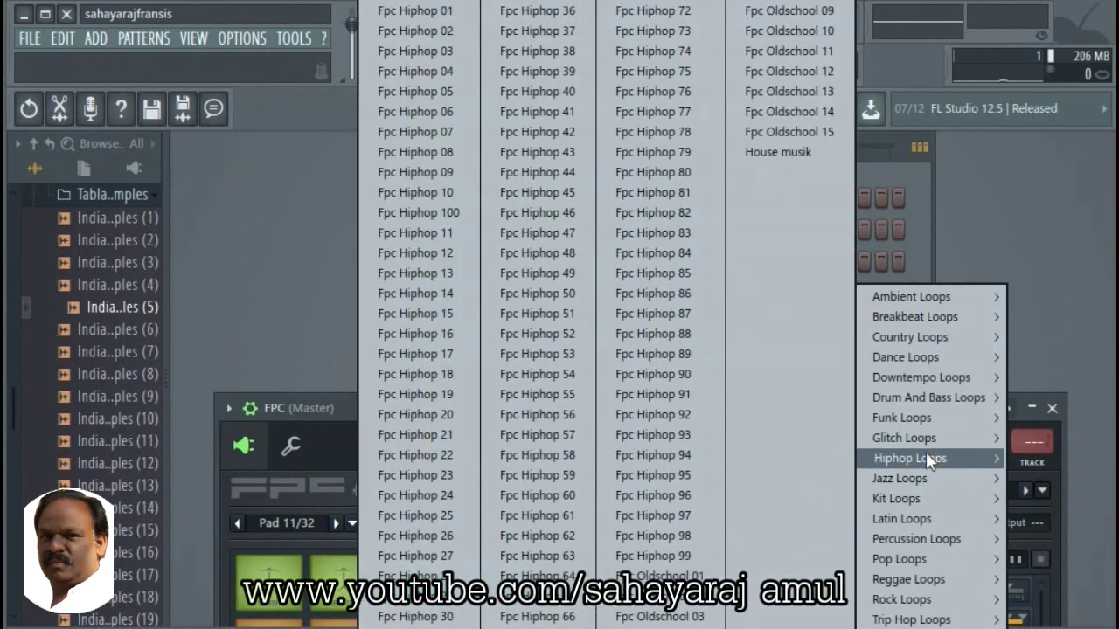
left_click(539, 317)
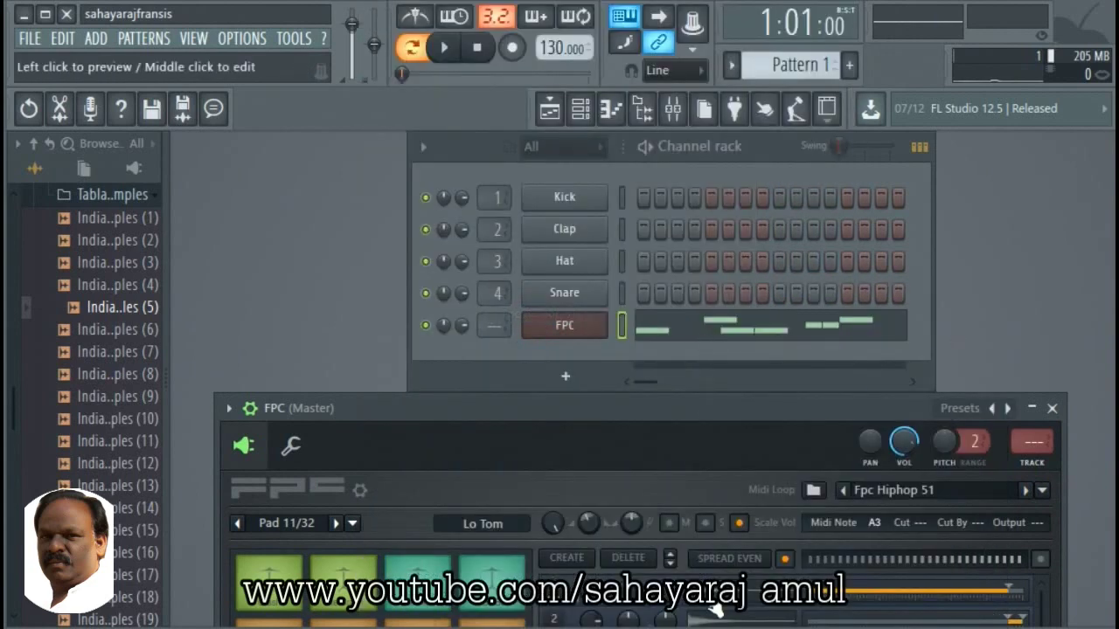
- Play the Hiphop 51 loop, set the tempo to 100 BPM, then replay the loop and stop playback
key("space")
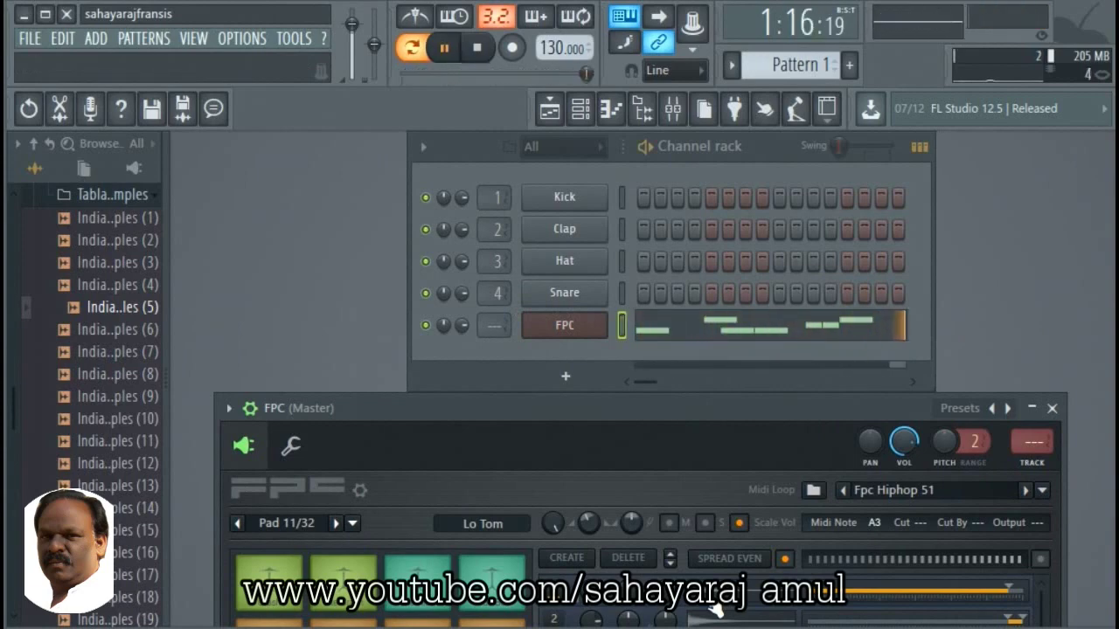
key("space")
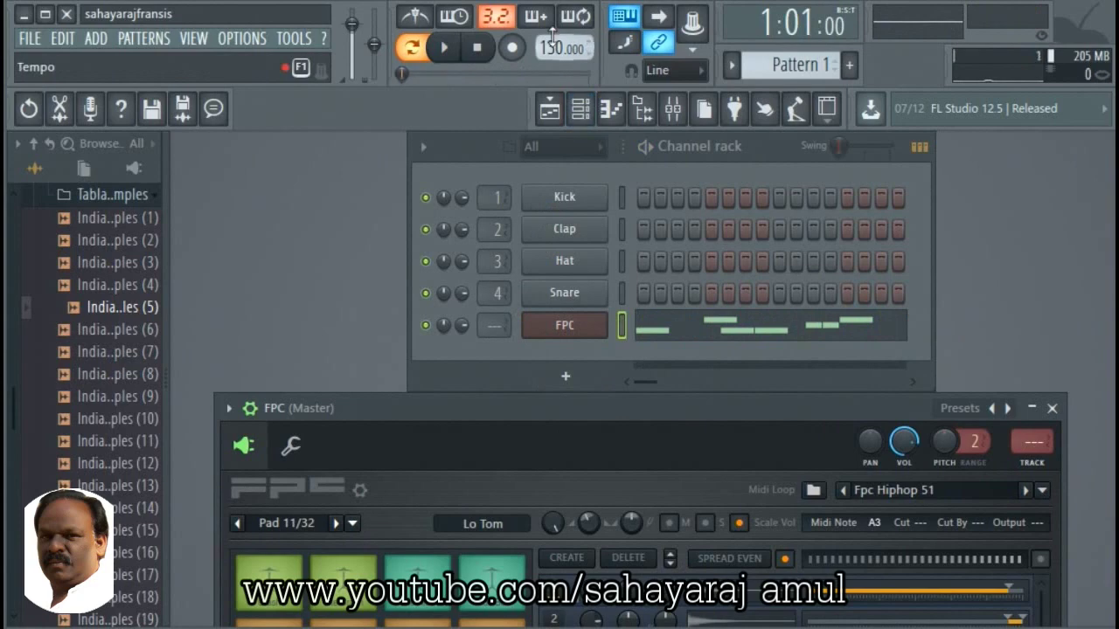
left_click_drag(562, 49, 562, 69)
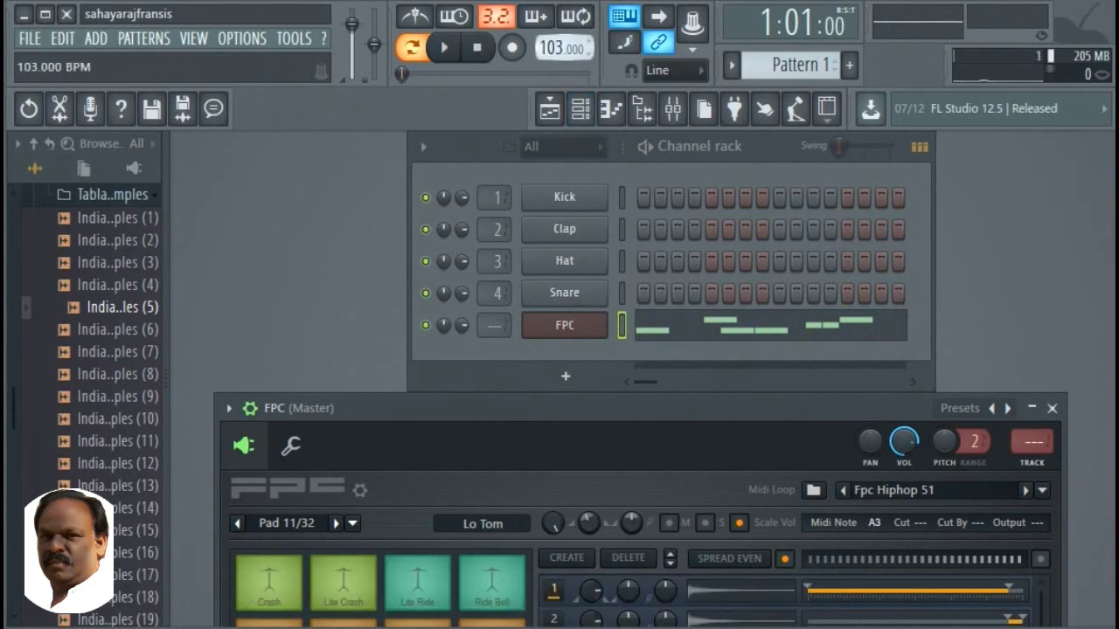
key("space")
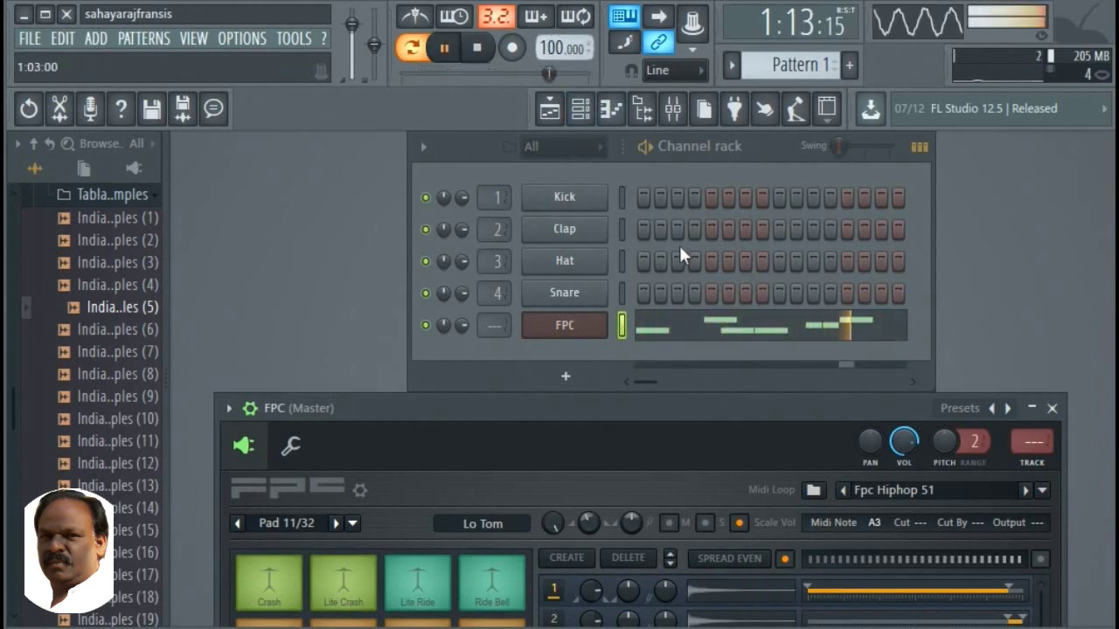
key("space")
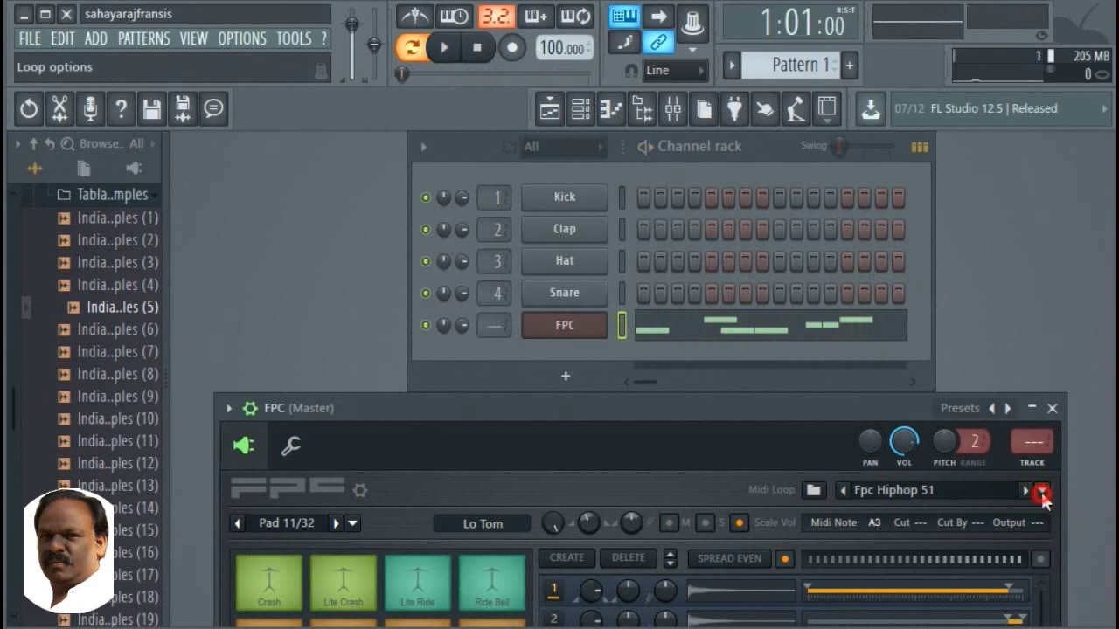
- Load the Fpc 6-8 Groove 16 MIDI loop from the Jazz Loops category, play it and stop playback
left_click(1043, 493)
mouse_move(909, 478)
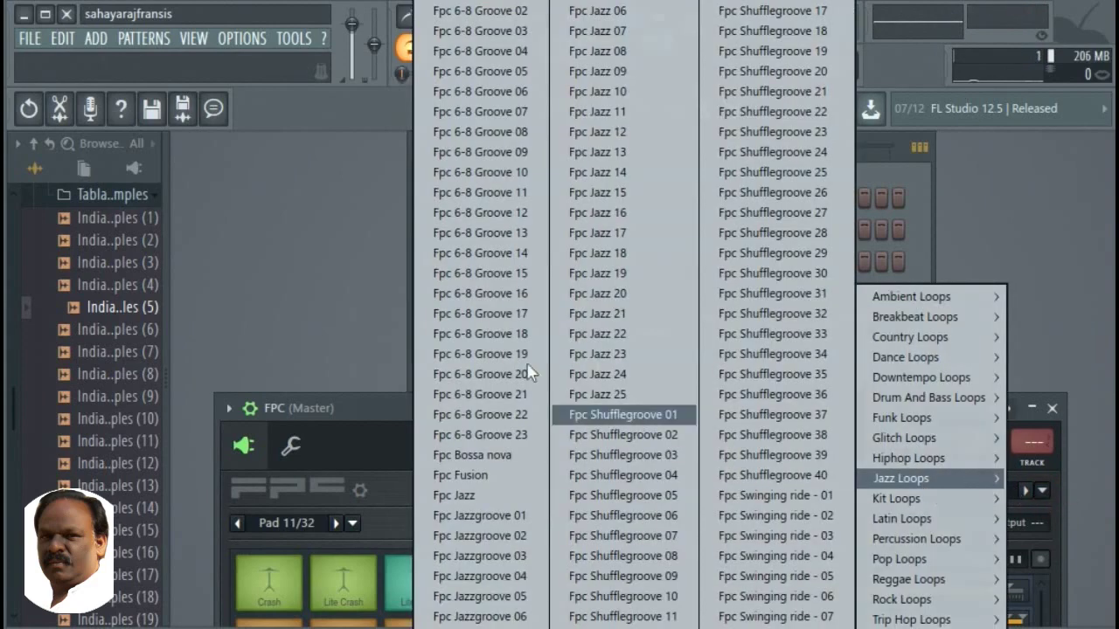
left_click(484, 293)
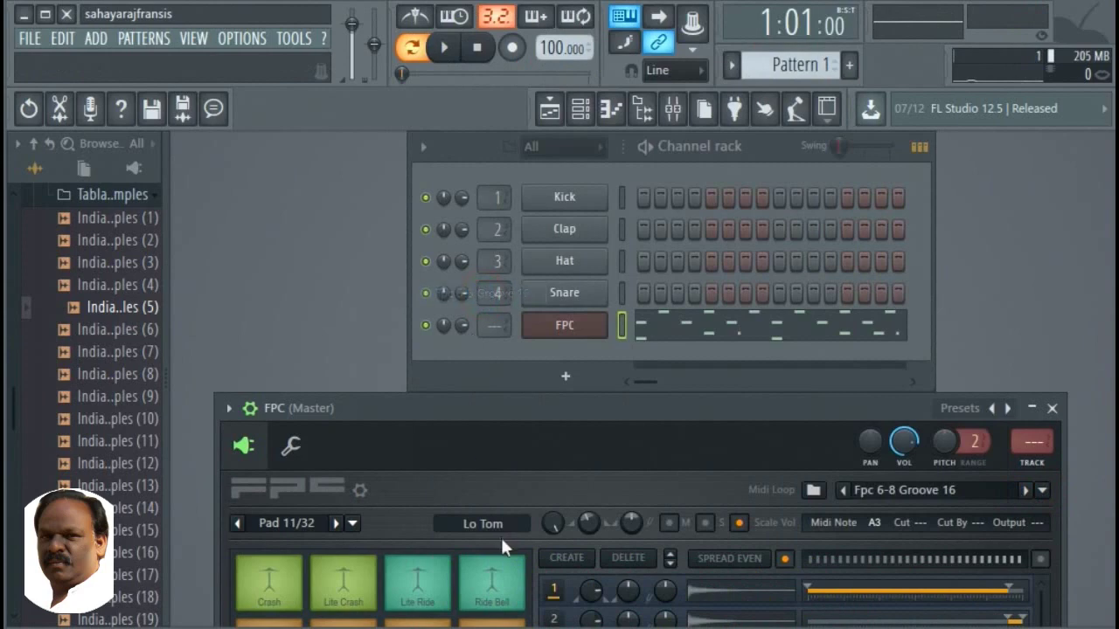
key("space")
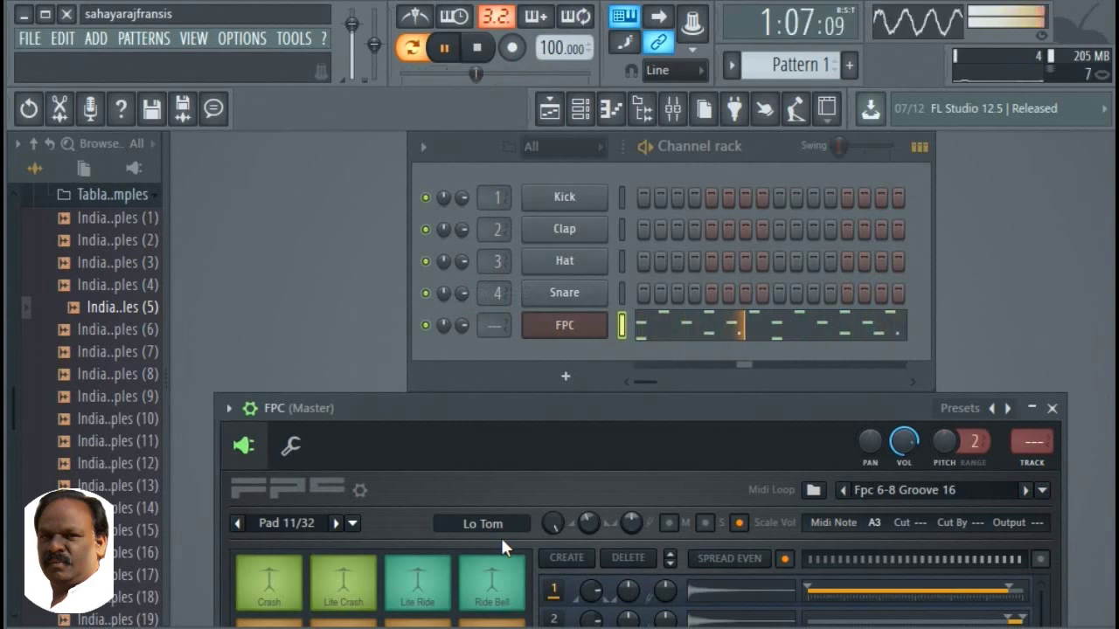
key("space")
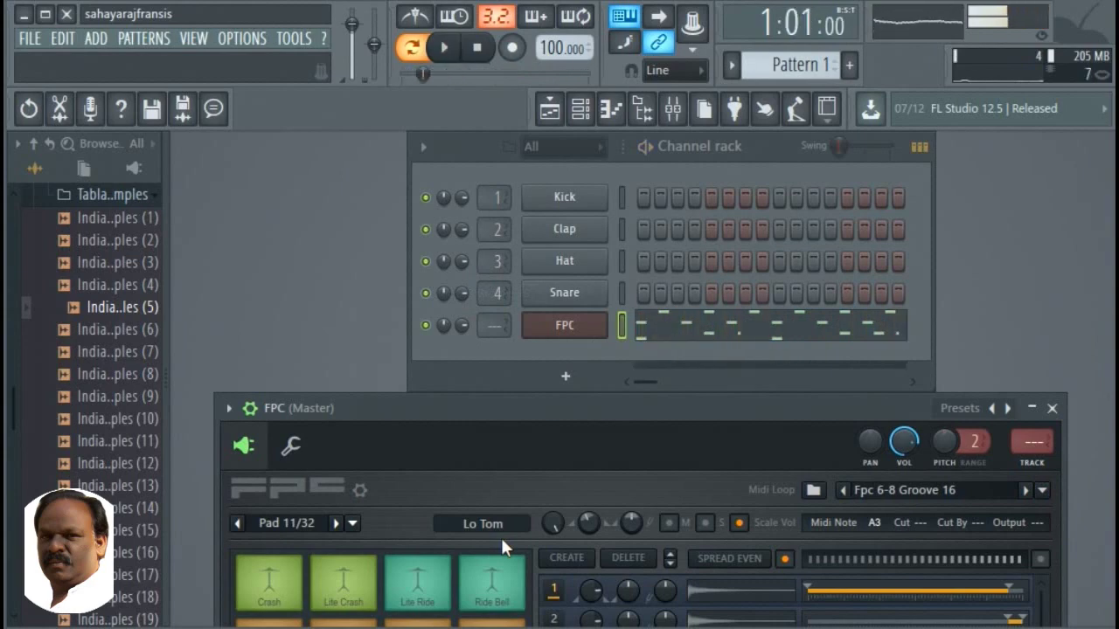
- Load the Fpc Country 16 MIDI loop from the Country Loops category, play it and stop playback
left_click(1044, 493)
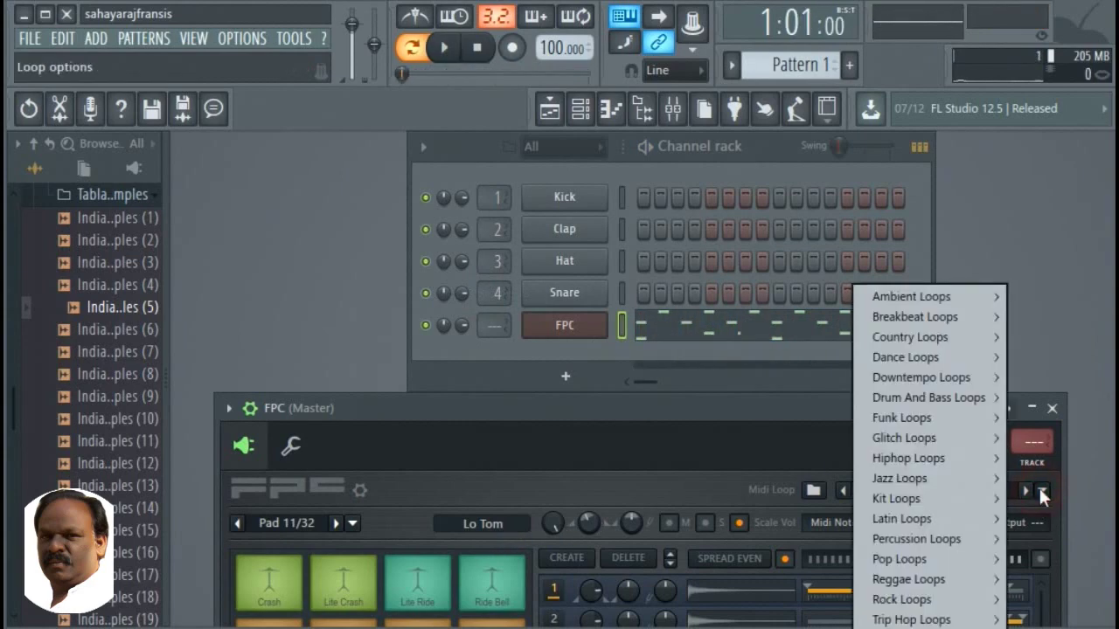
mouse_move(922, 340)
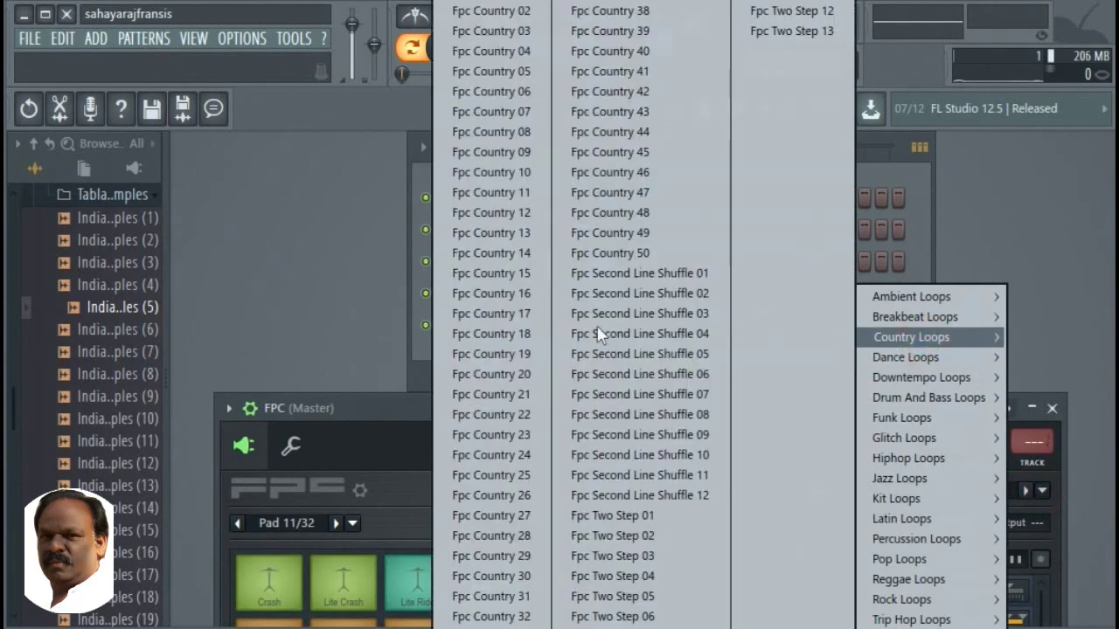
left_click(502, 293)
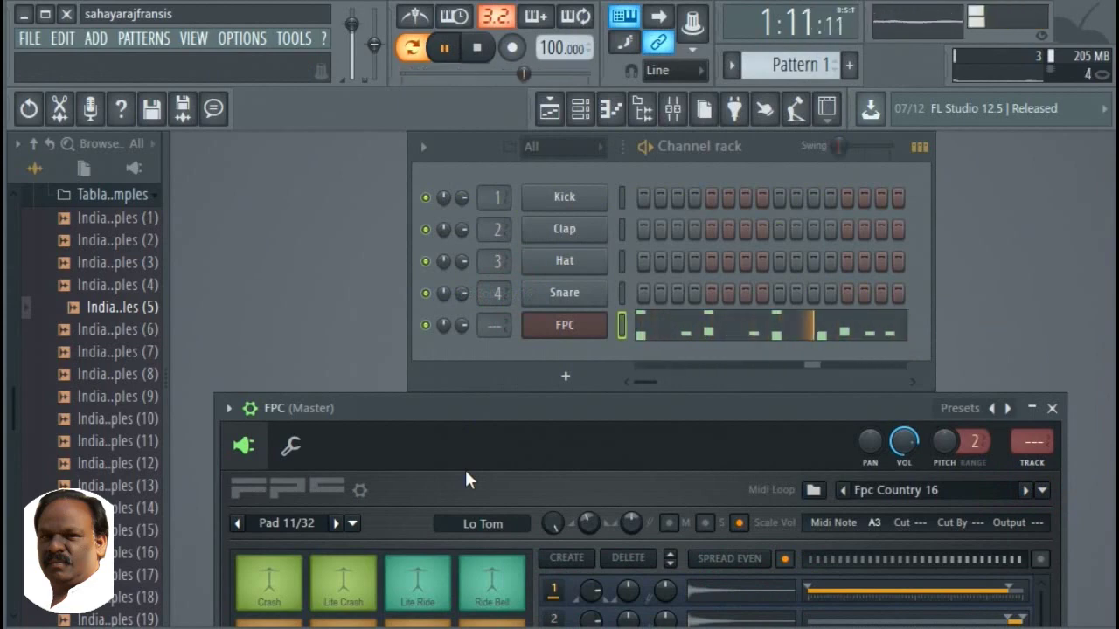
key("space")
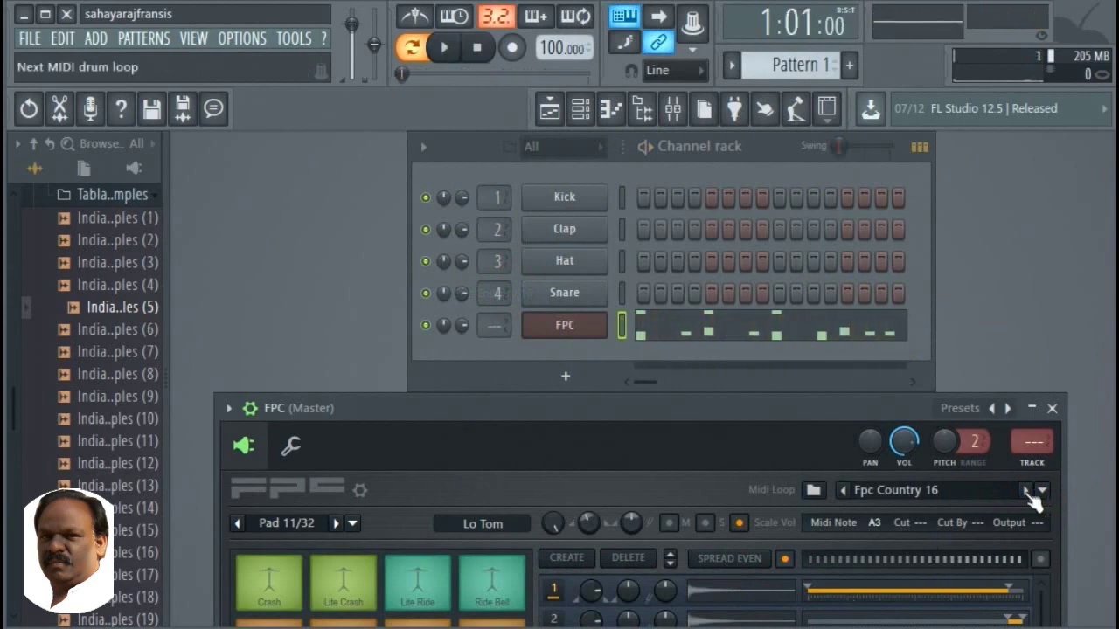
- Audition the following country MIDI loops from Fpc Country 17 through Fpc Country 20, then stop playback
left_click(1025, 491)
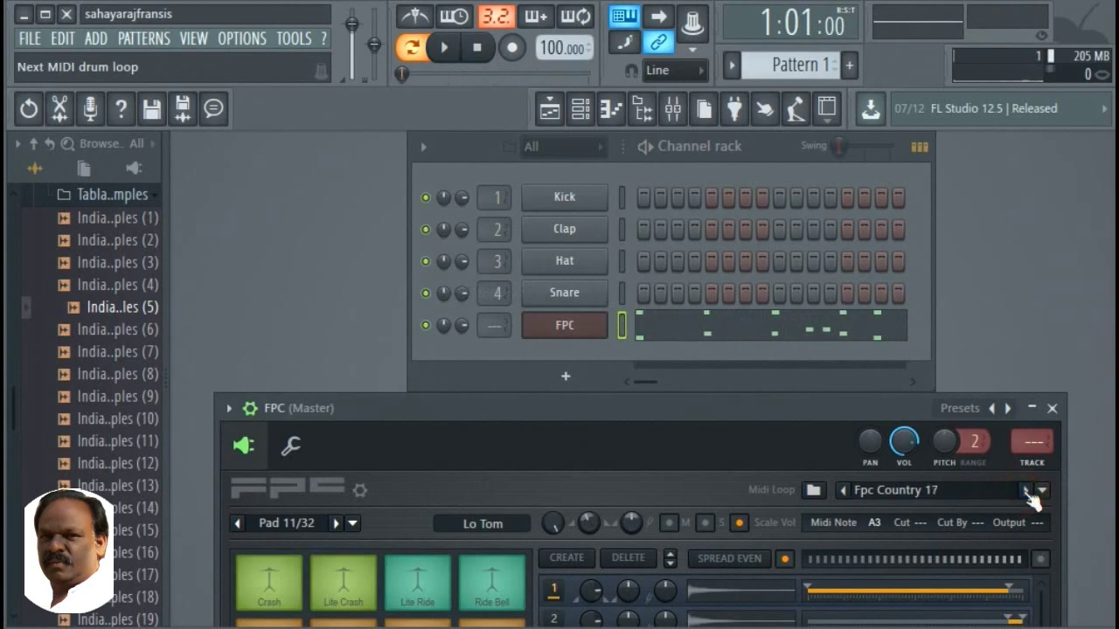
key("space")
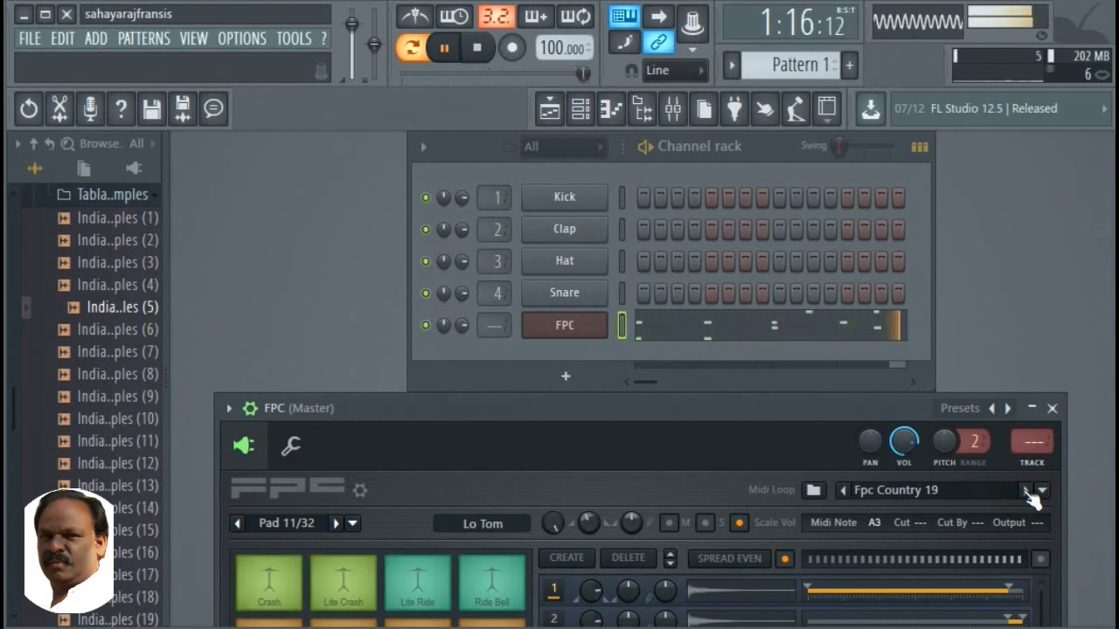
key("space")
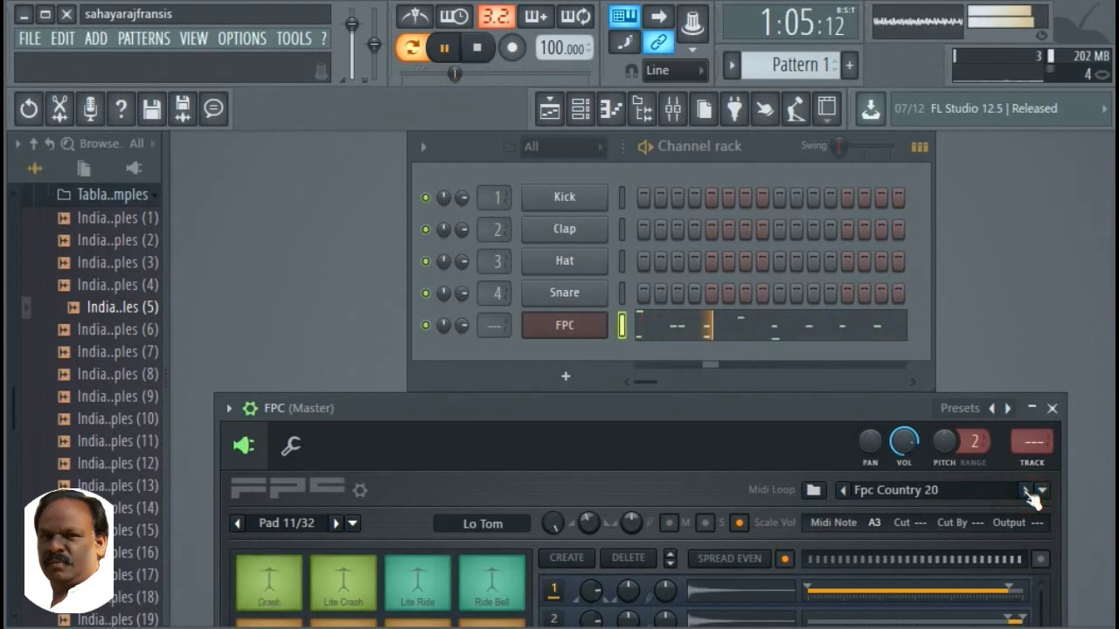
key("space")
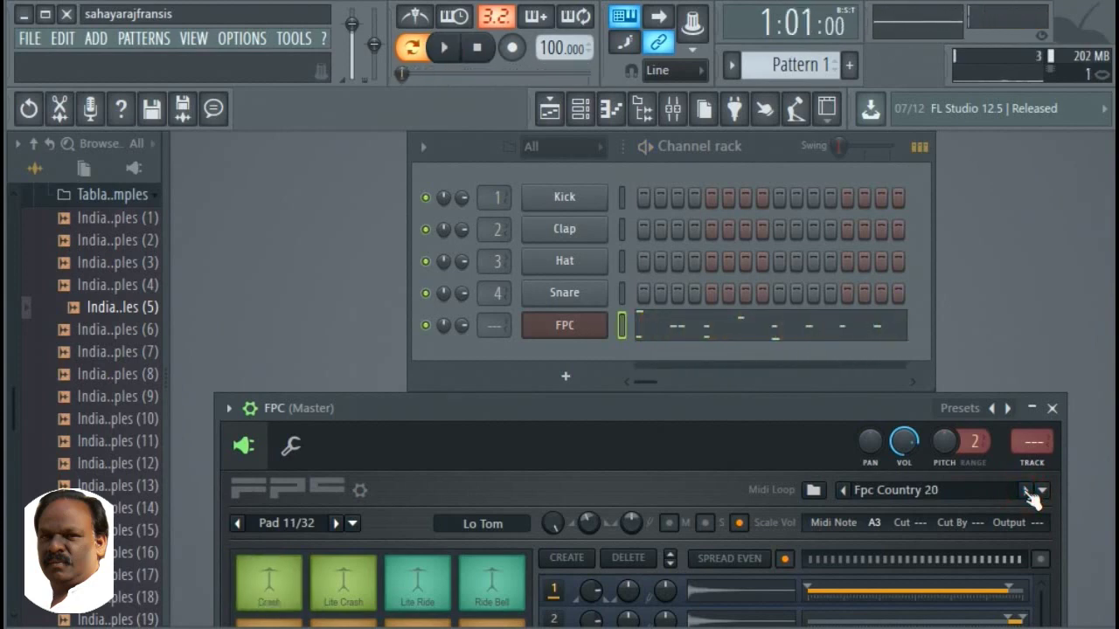
- Load the Fpc Glitch1 023 MIDI loop from the Glitch Loops category, play it and stop playback
left_click(1044, 492)
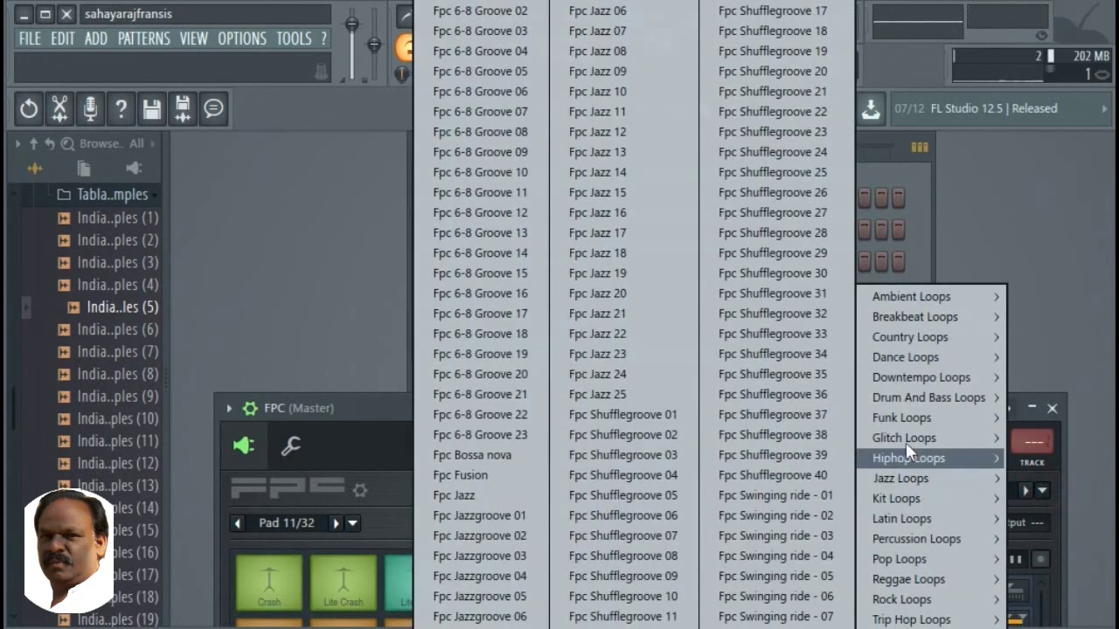
mouse_move(906, 441)
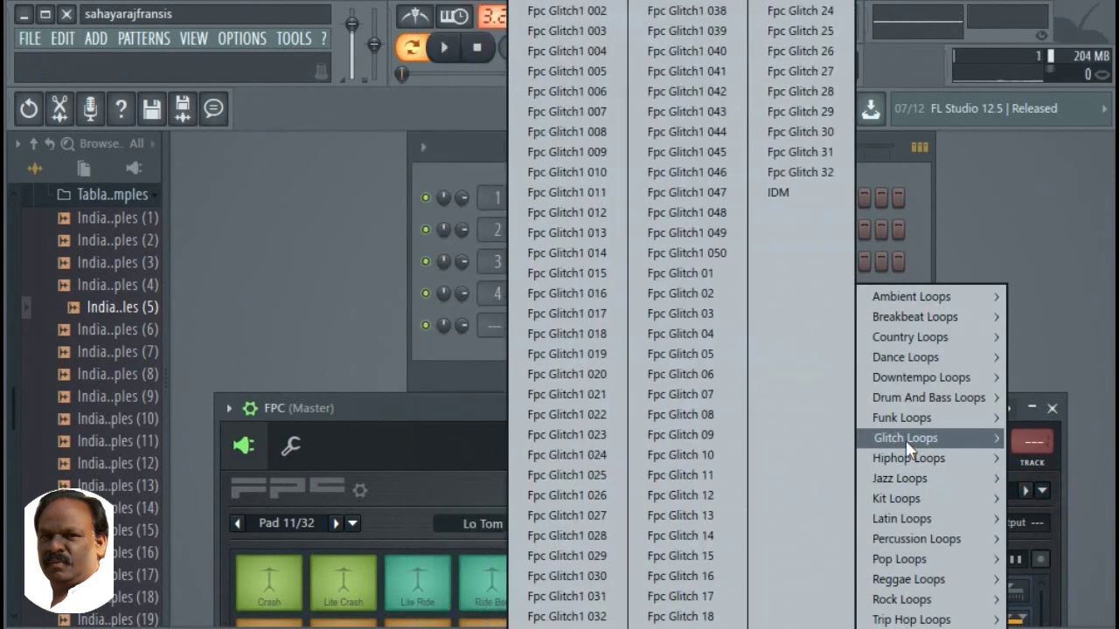
left_click(549, 434)
key("space")
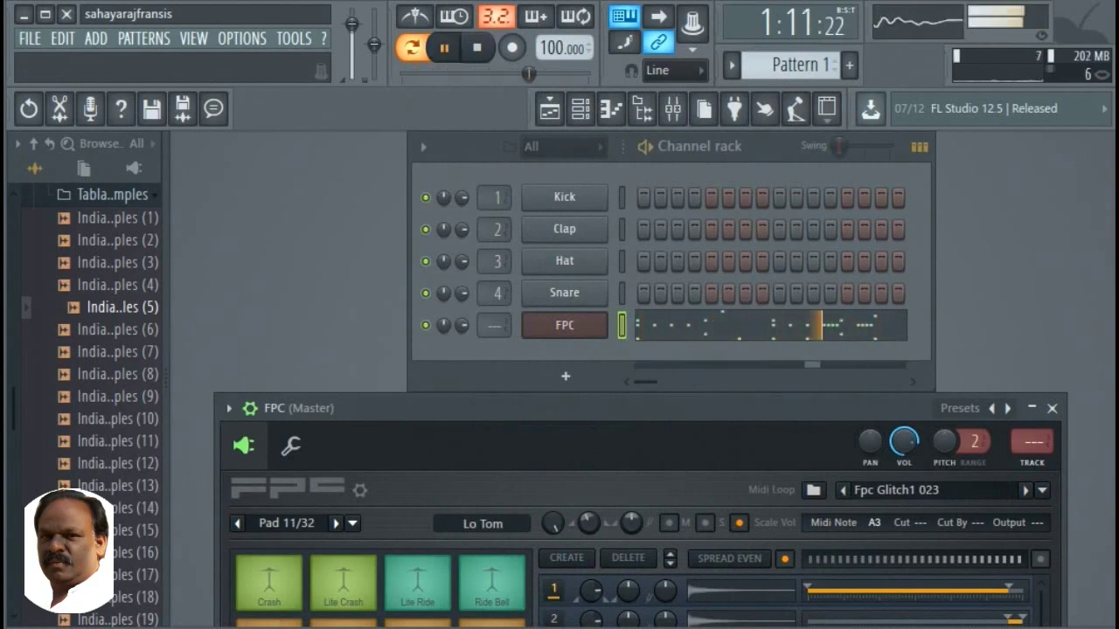
key("space")
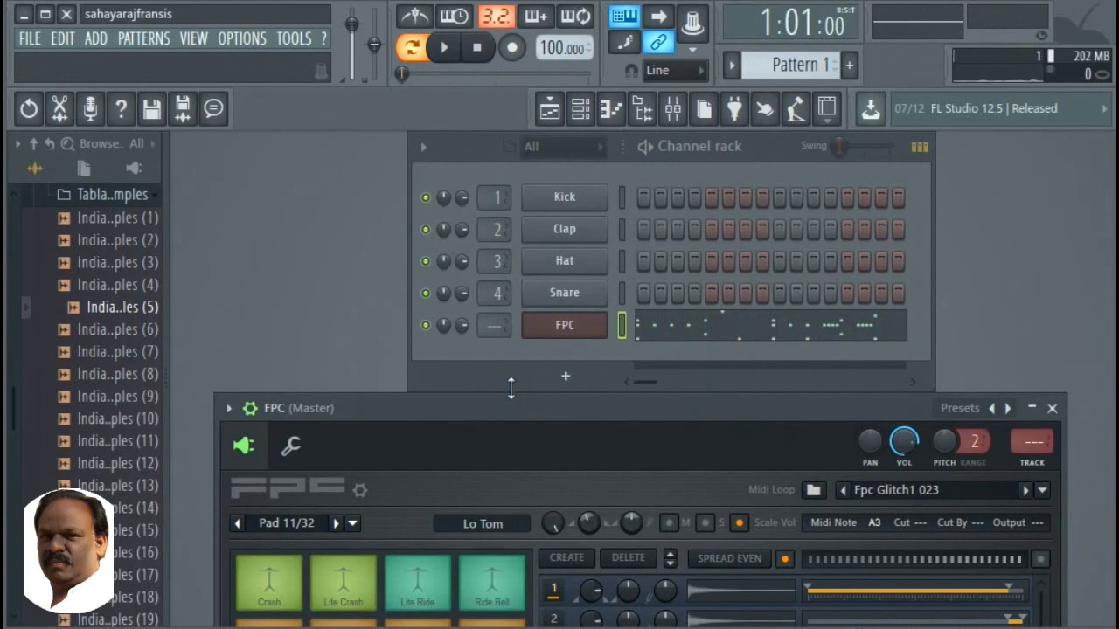
- Load the Empty preset into FPC and position its window so the whole pad grid is visible
left_click_drag(715, 411, 714, 201)
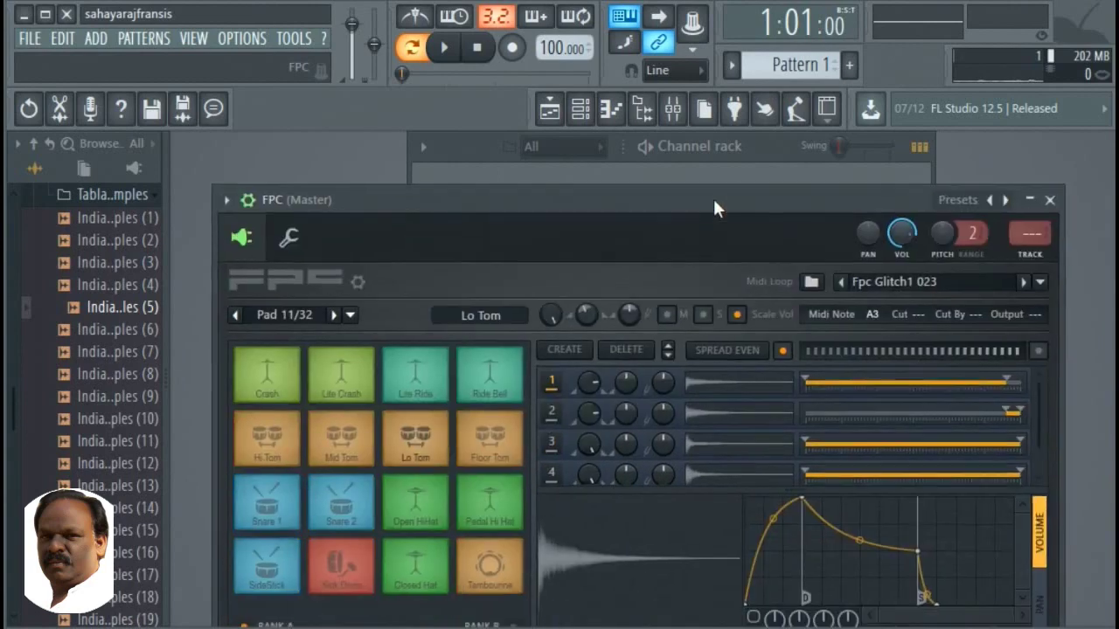
left_click(1007, 194)
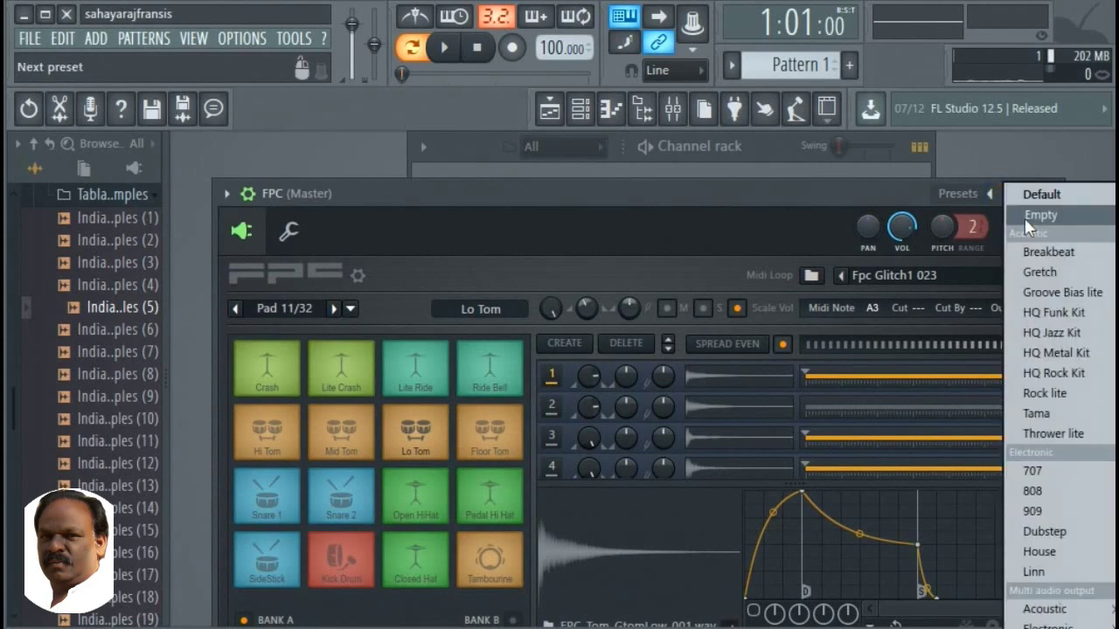
left_click(1025, 218)
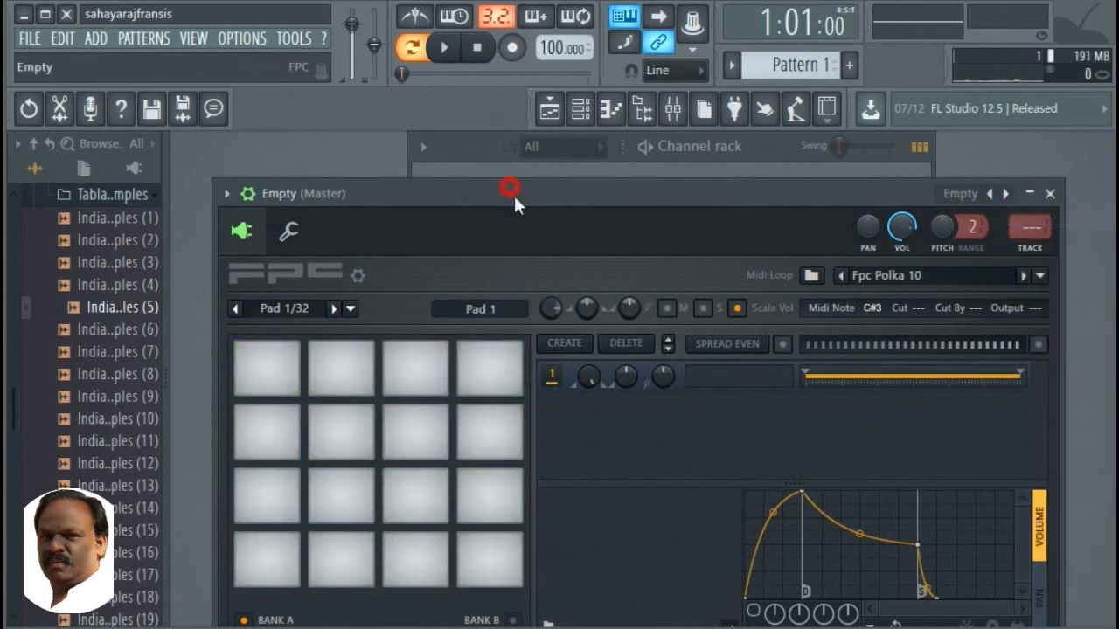
left_click_drag(514, 193, 477, 157)
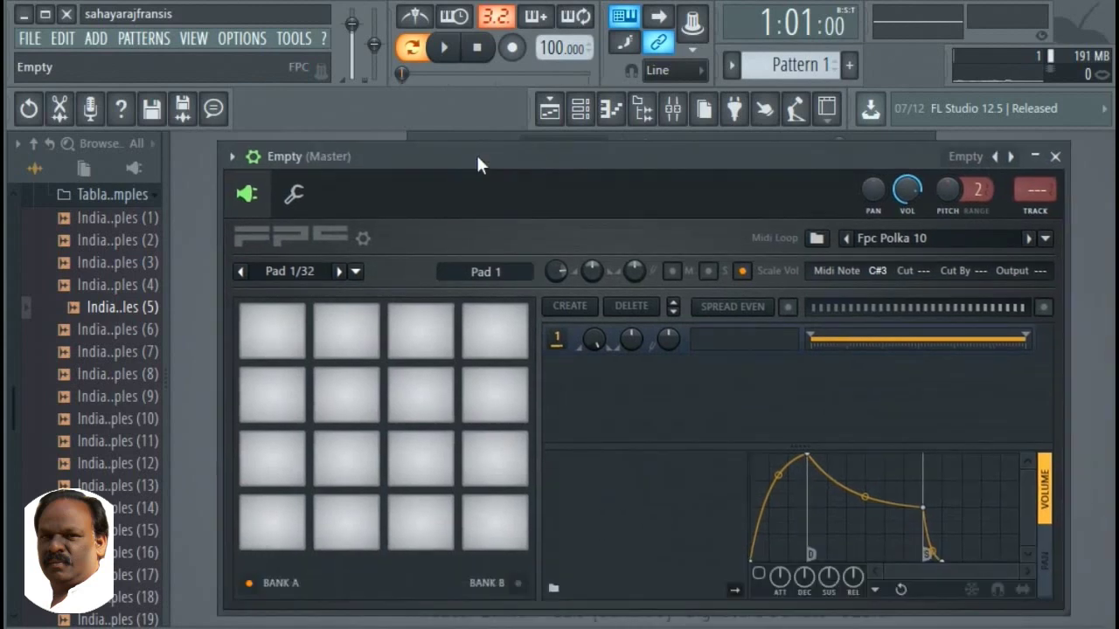
- Preview the first tabla samples, assigning sample 1 to pad 5 and sample 5 to pad 6
left_click(127, 227)
left_click_drag(127, 231, 273, 462)
left_click(127, 244)
left_click(129, 261)
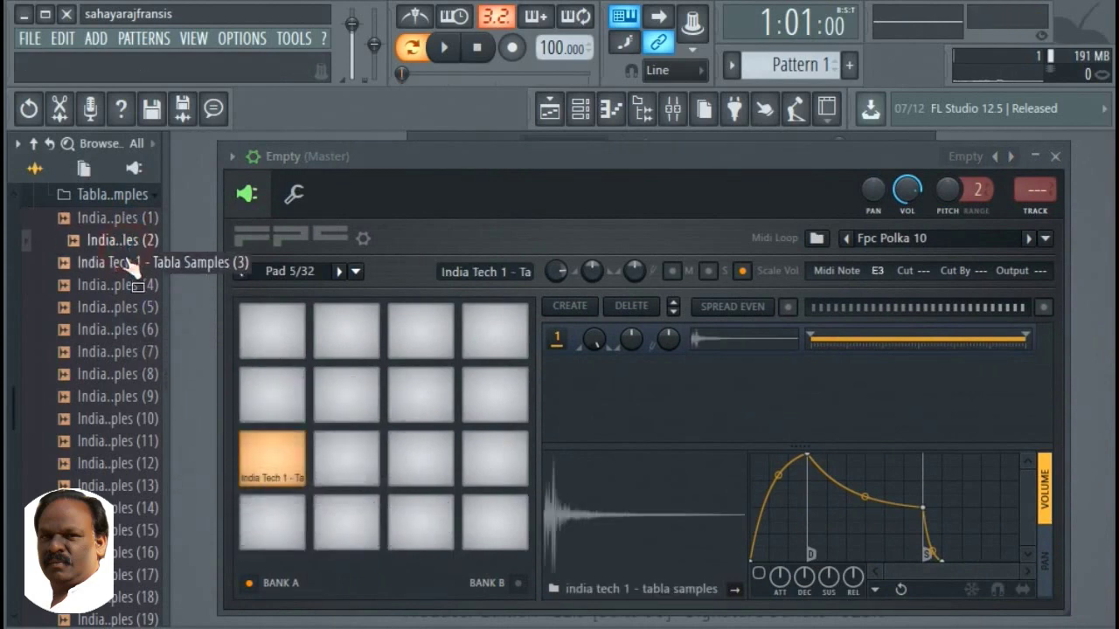
left_click(127, 287)
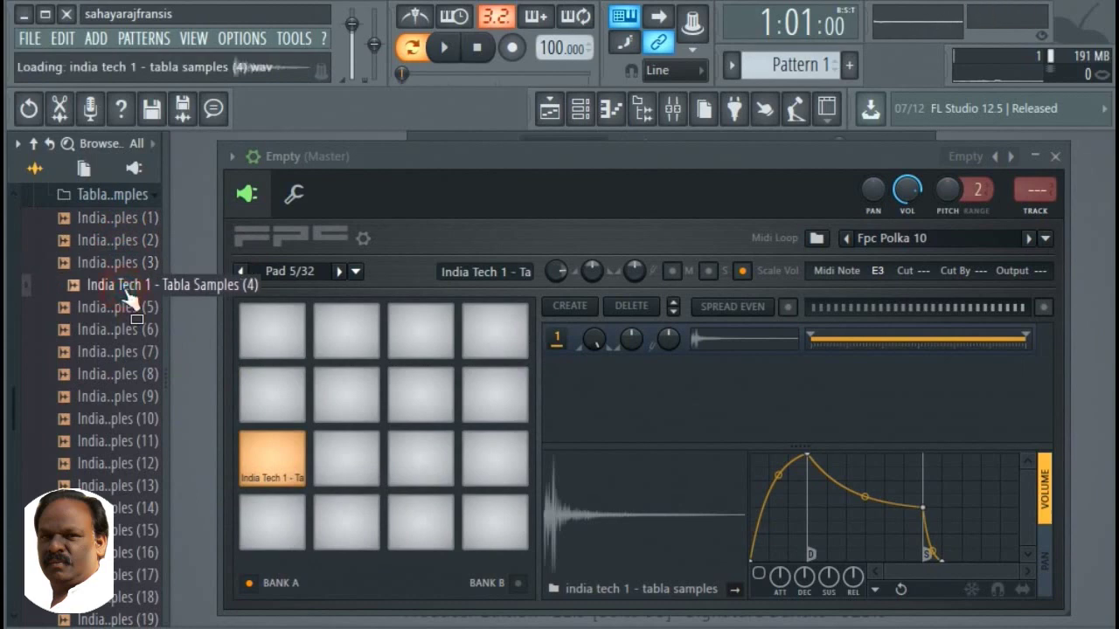
left_click(123, 308)
left_click_drag(128, 319, 350, 462)
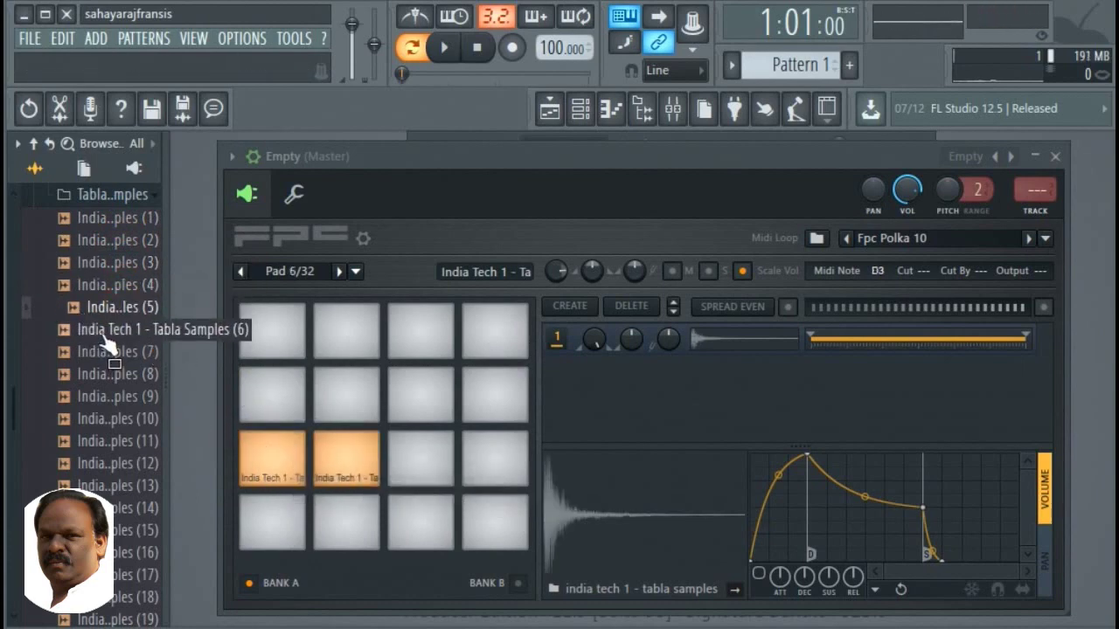
- Assign tabla samples 6 and 7 to pads 7 and 8, and sample 10 to pad 2
left_click_drag(103, 334, 405, 458)
left_click_drag(105, 351, 479, 468)
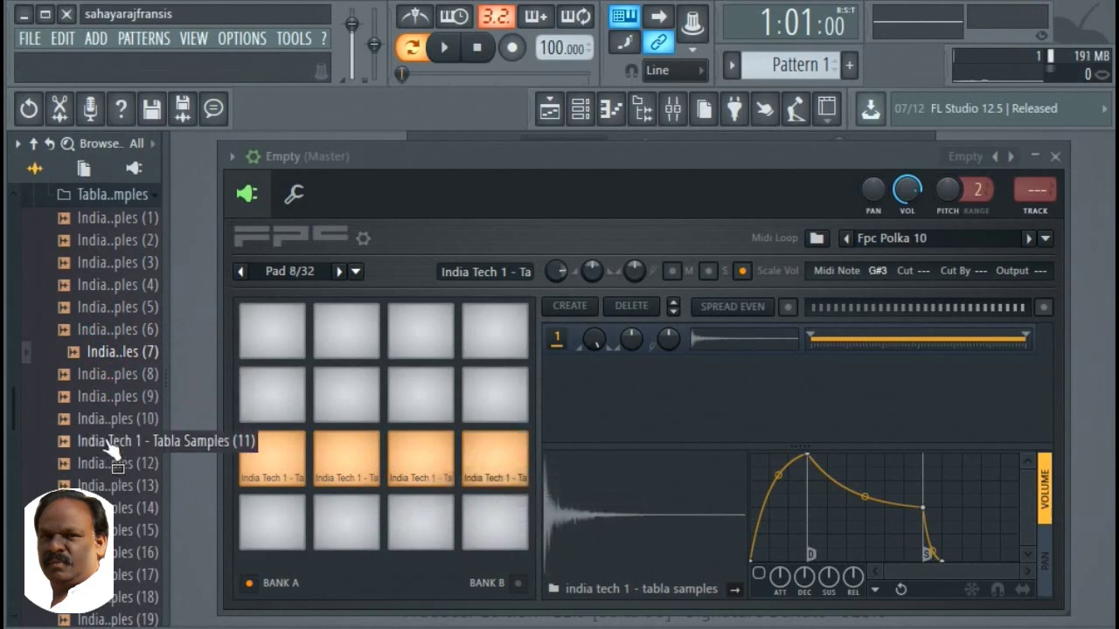
left_click(112, 423)
left_click_drag(112, 424, 350, 531)
- Preview tabla samples 11 to 15 and assign sample 15 to pad 3
left_click(97, 448)
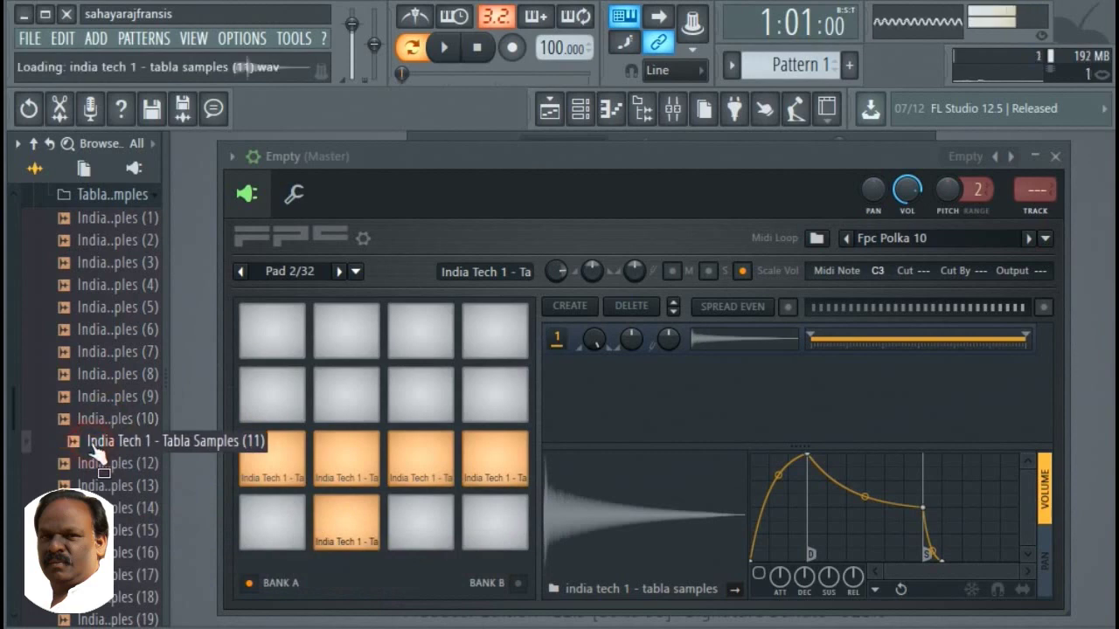
left_click(125, 486)
left_click(122, 509)
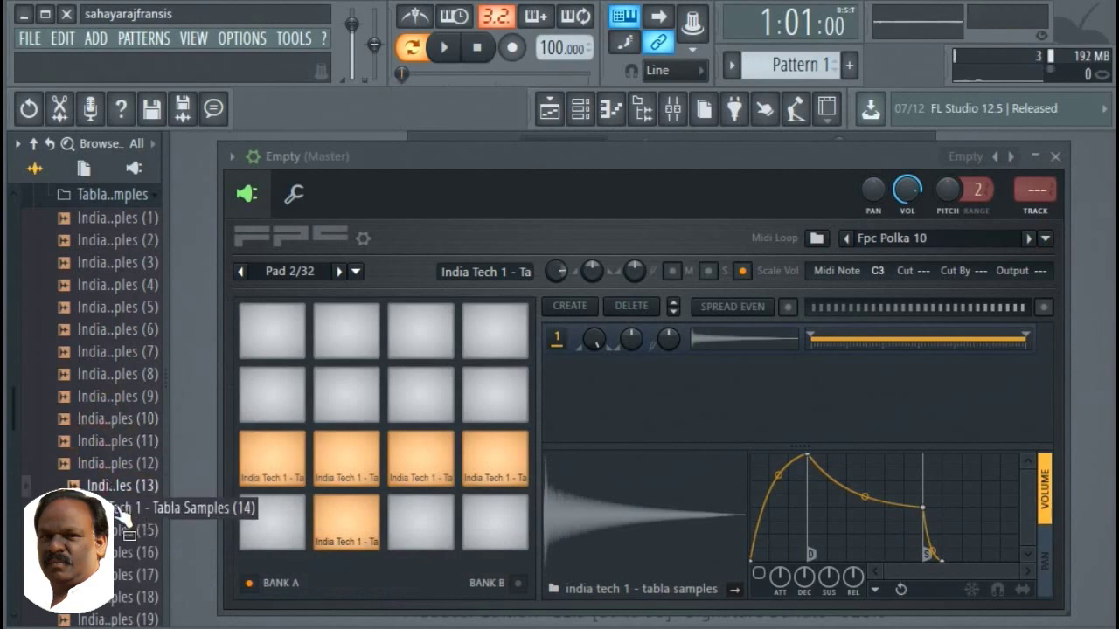
left_click(120, 530)
left_click_drag(116, 540, 416, 536)
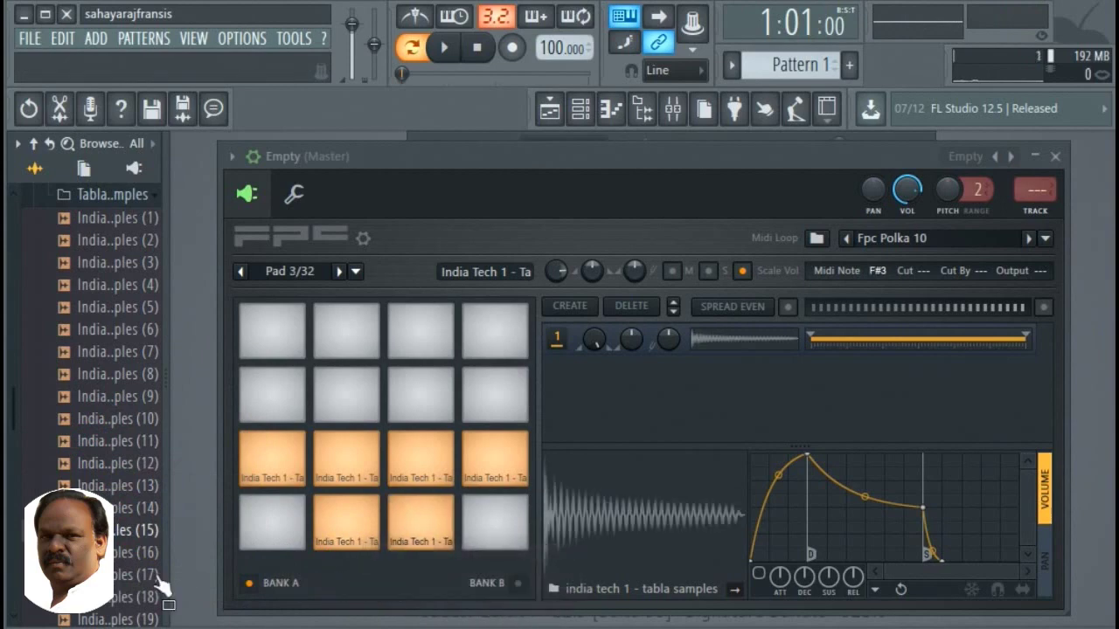
- Assign tabla sample 17 to pad 1 and tabla sample 18 to pad 14
left_click(124, 583)
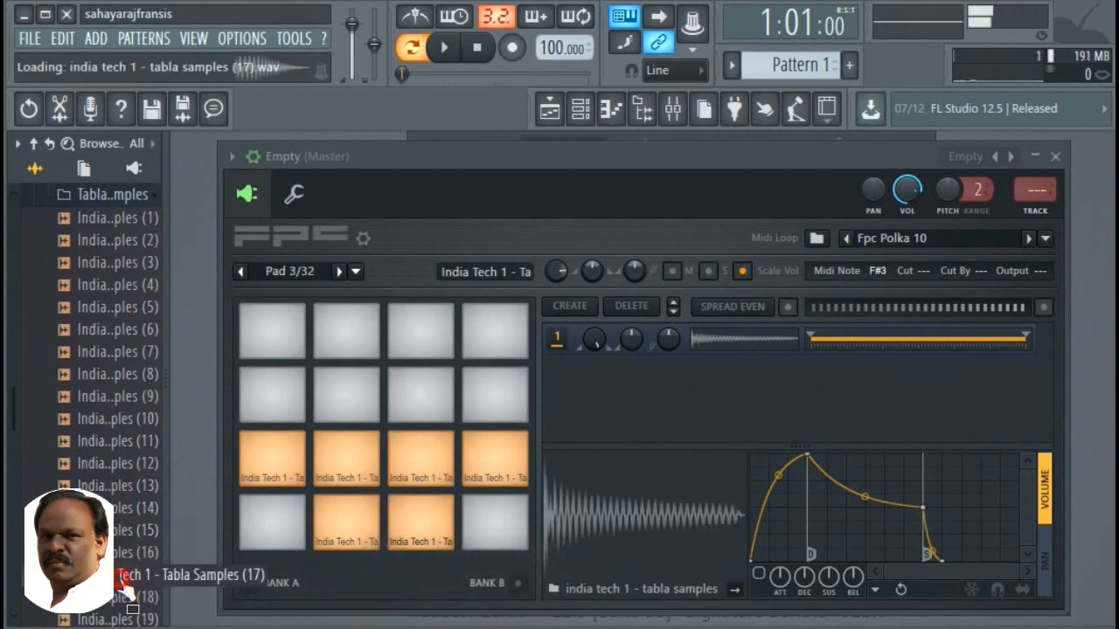
left_click_drag(125, 588, 277, 527)
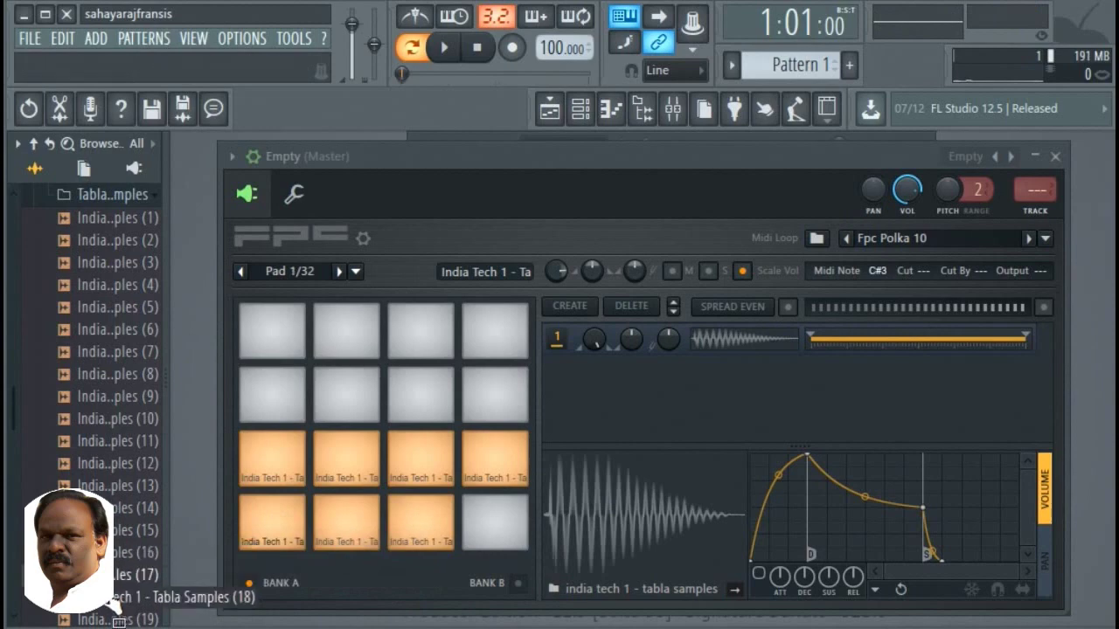
left_click(114, 598)
left_click_drag(114, 601, 358, 331)
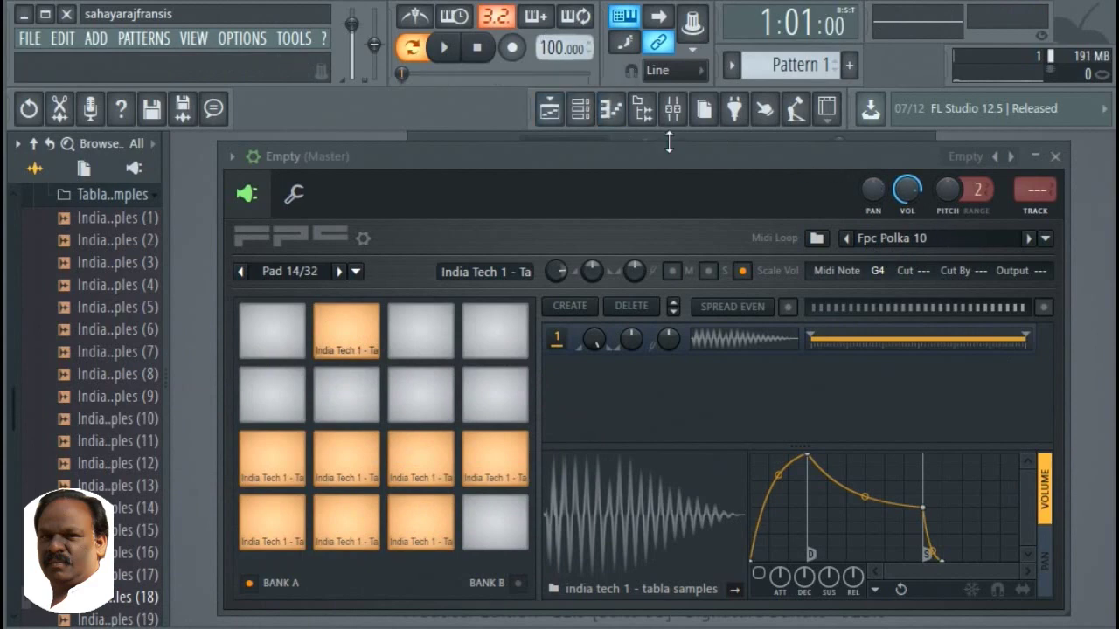
- Play the Fpc Polka 10 loop on the tabla kit, first without and again with the metronome
key("space")
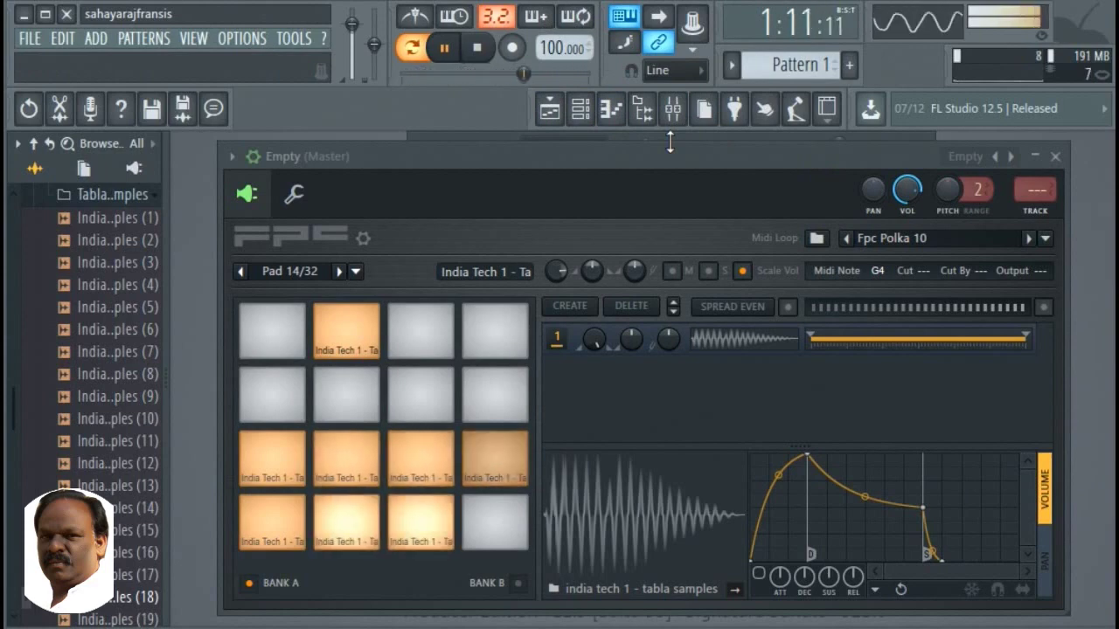
key("space")
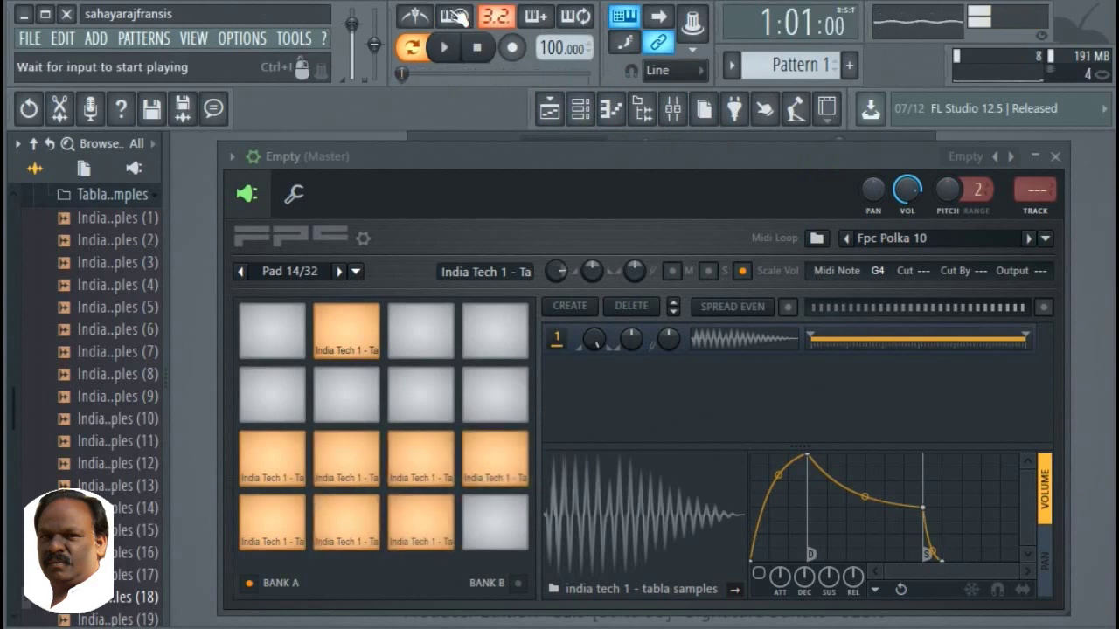
key("space")
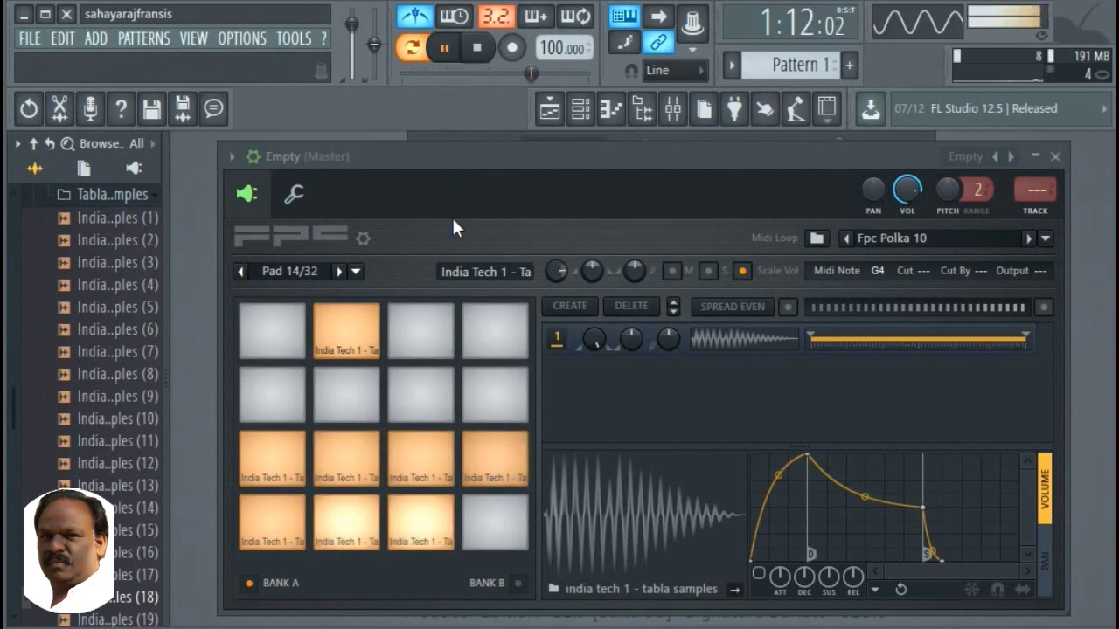
key("space")
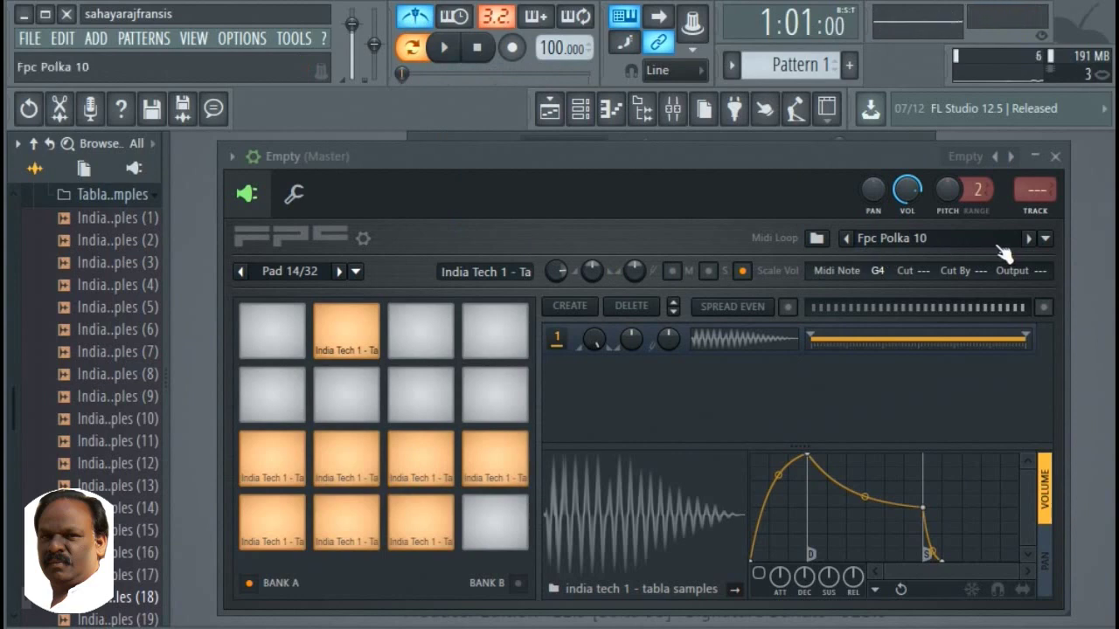
- Load the Fpc Ambient Groove 01 MIDI loop and play it on the tabla kit
left_click(1029, 240)
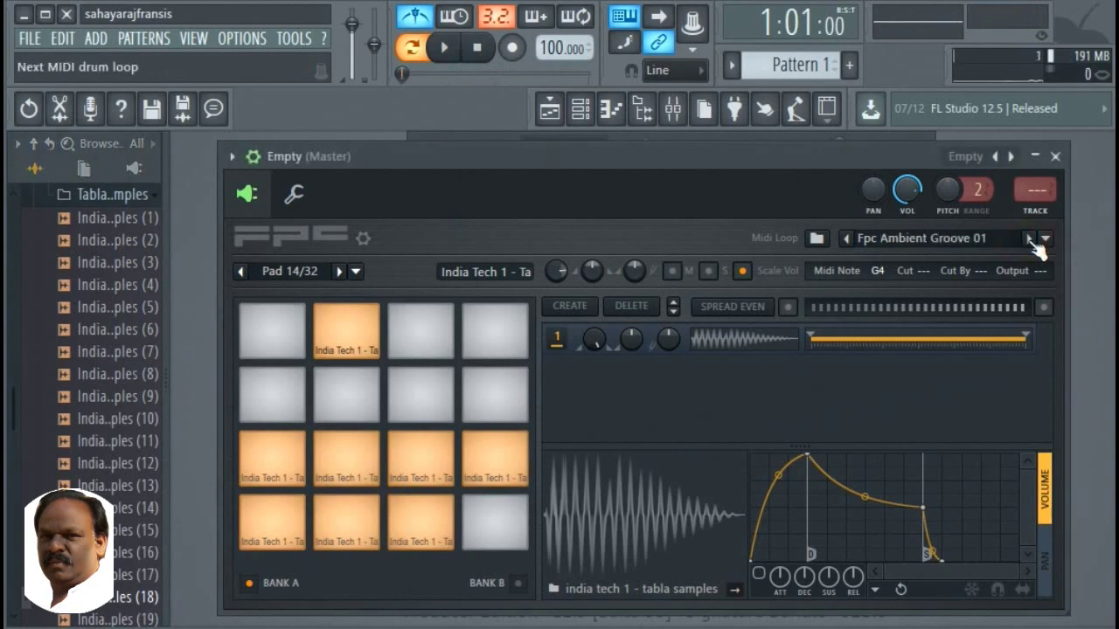
key("space")
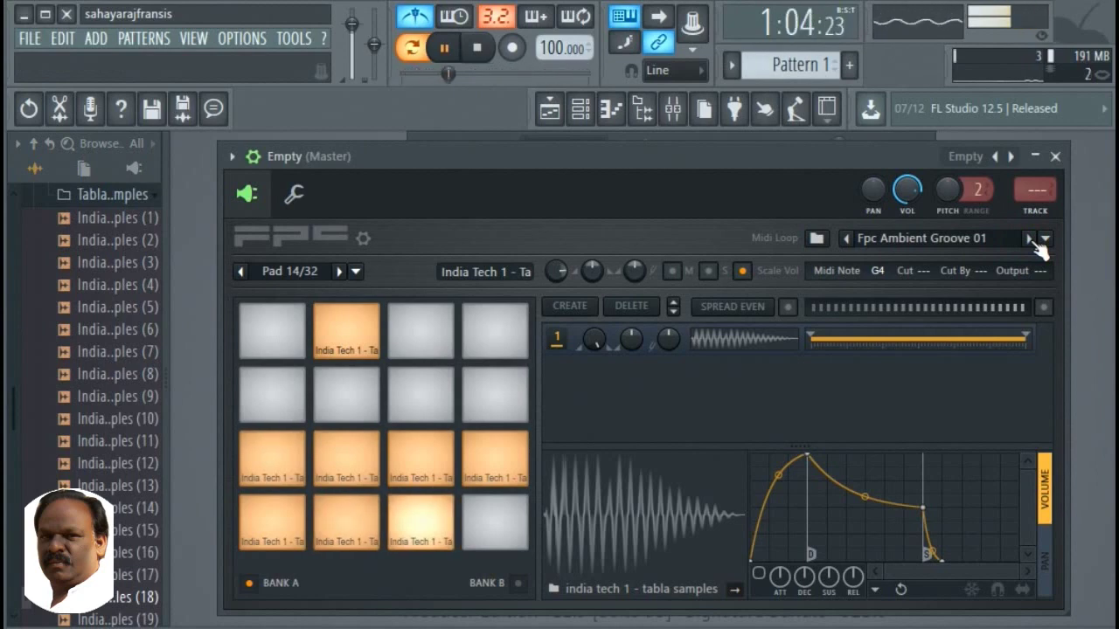
key("space")
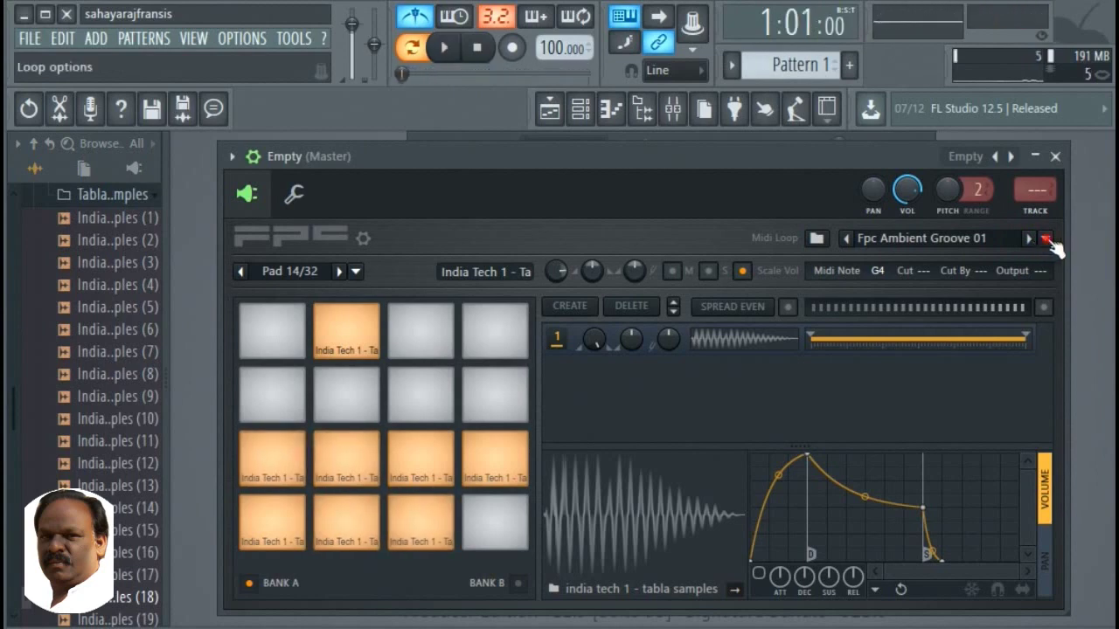
- Load Fpc 6-8 Groove 17 from the jazz loops and play it on the tabla kit
left_click(1046, 239)
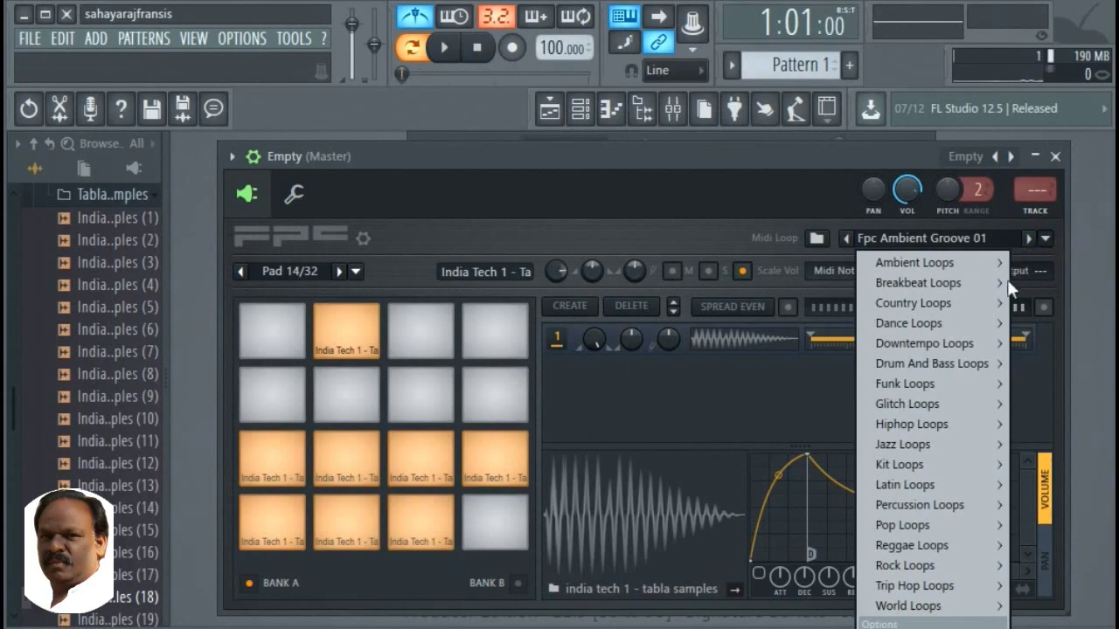
left_click(917, 446)
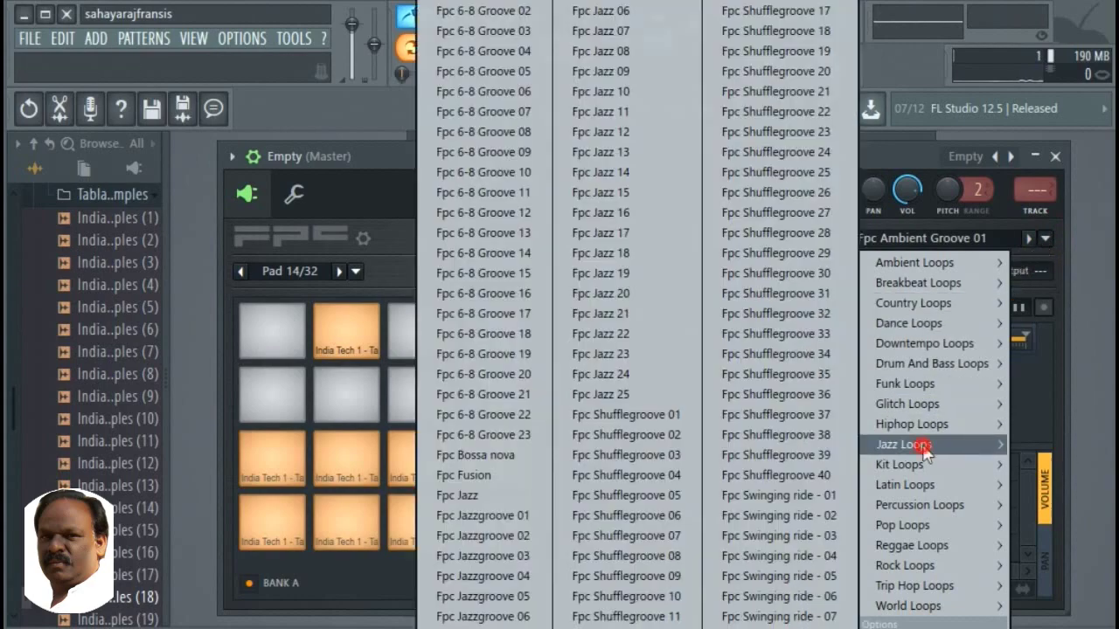
left_click(495, 314)
key("space")
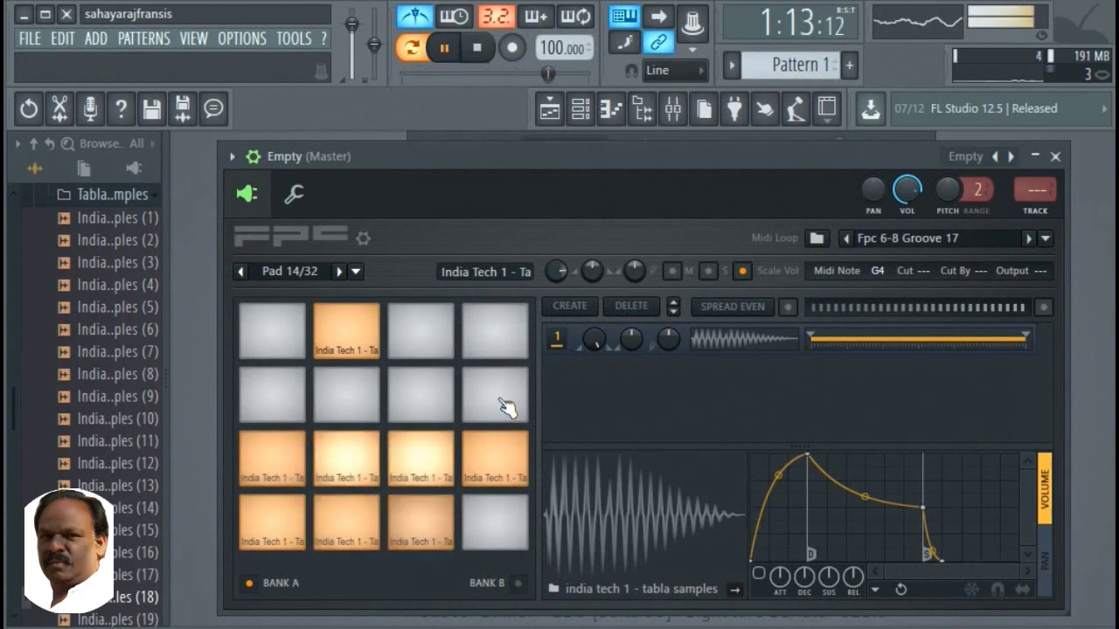
key("space")
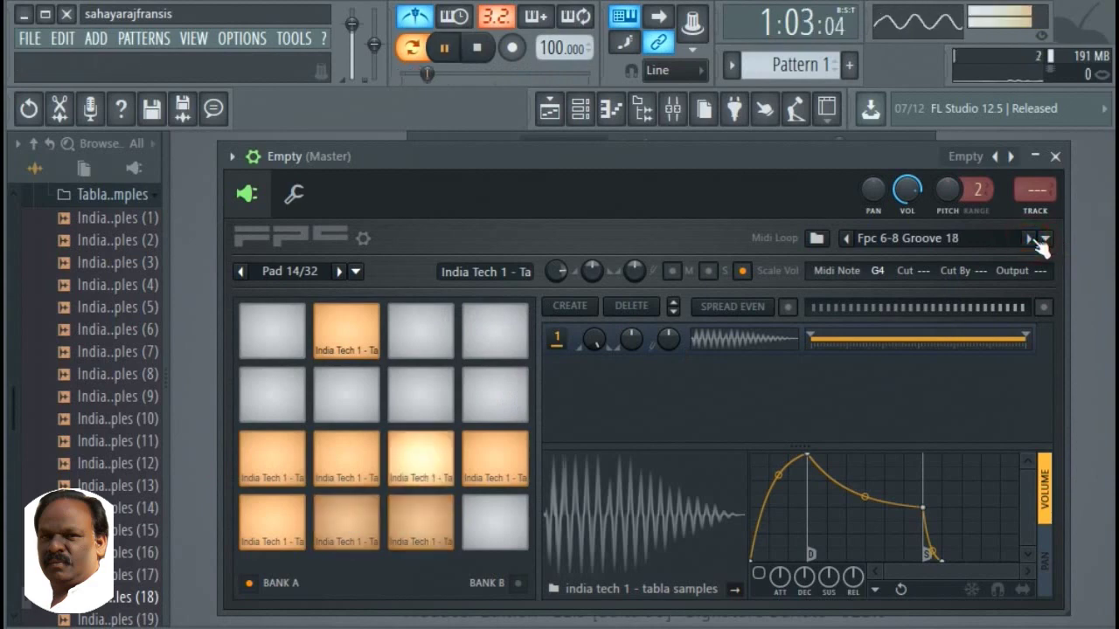
- Step through the MIDI loops Fpc 6-8 Groove 18 to 22, playing each one on the tabla kit
left_click(1032, 239)
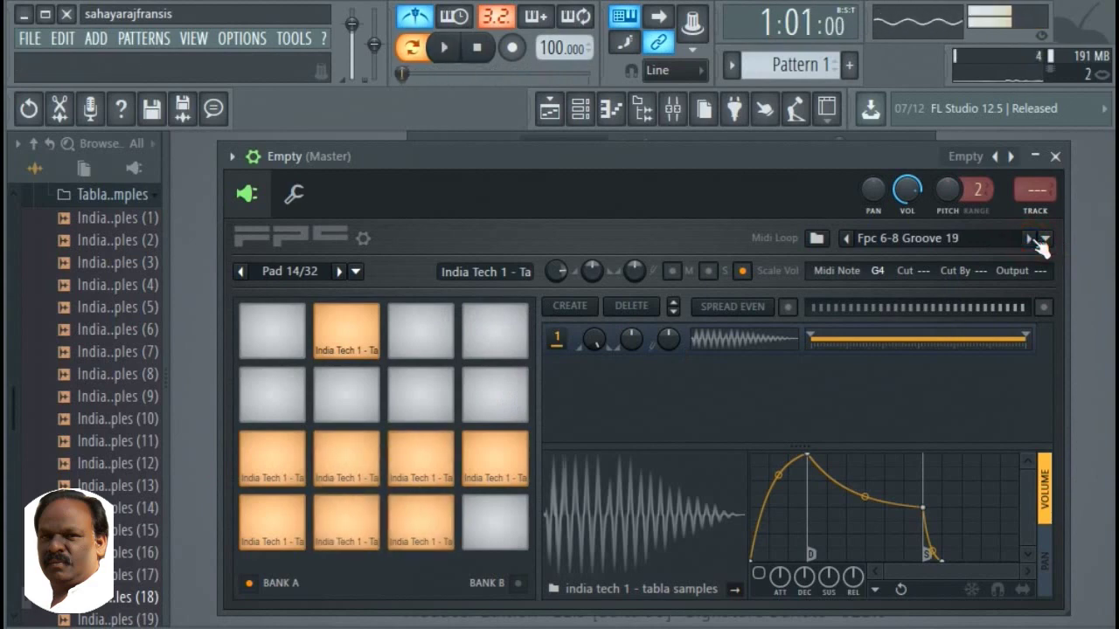
key("space")
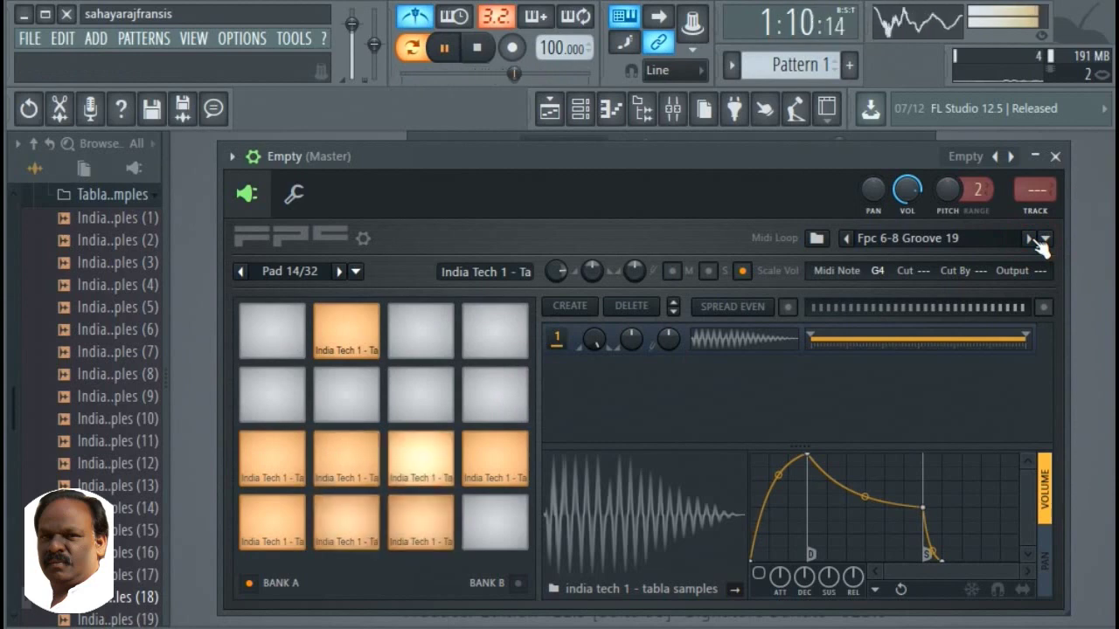
key("space")
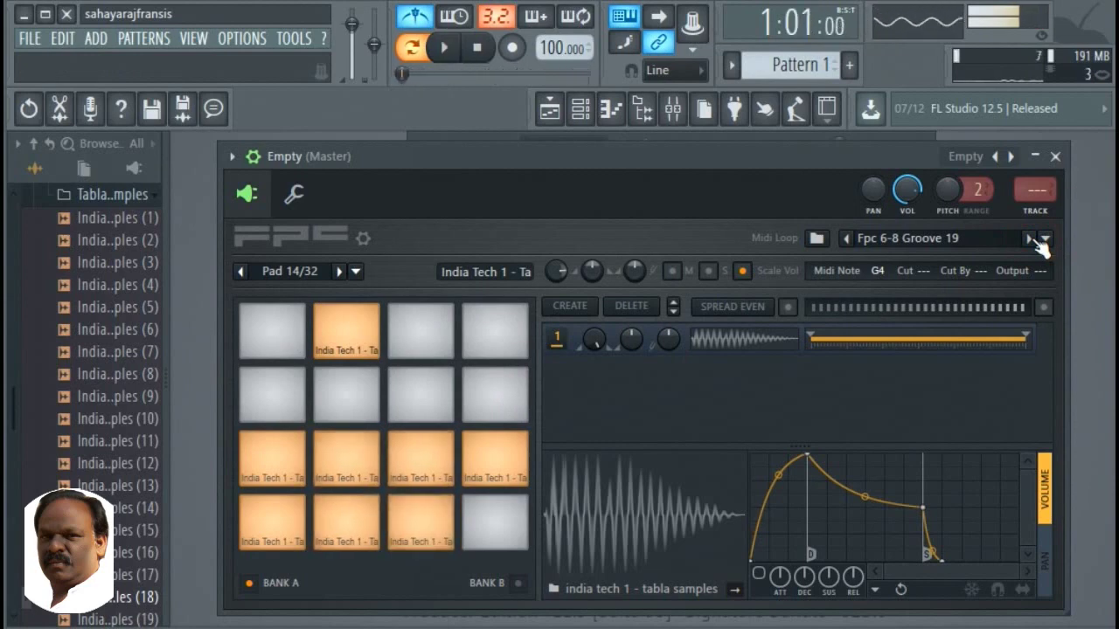
key("space")
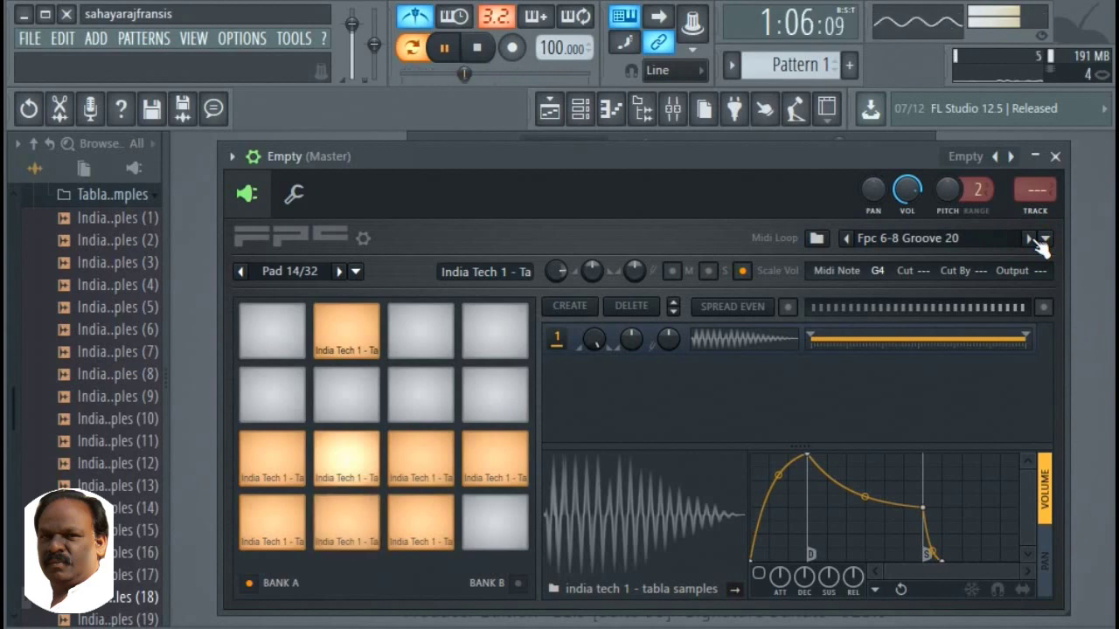
key("space")
key("space")
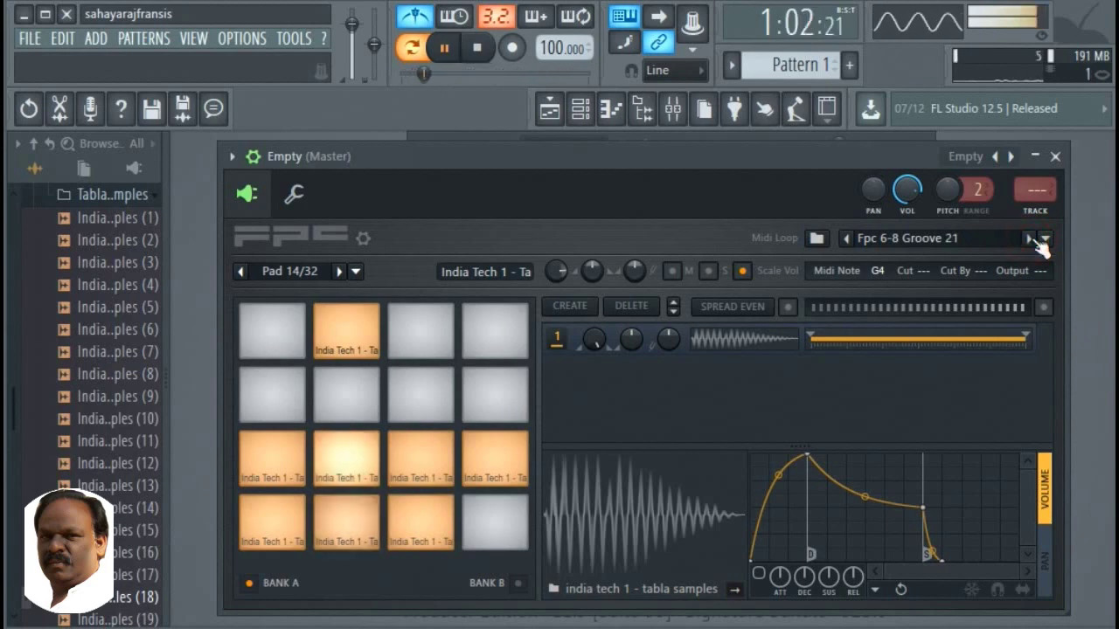
key("space")
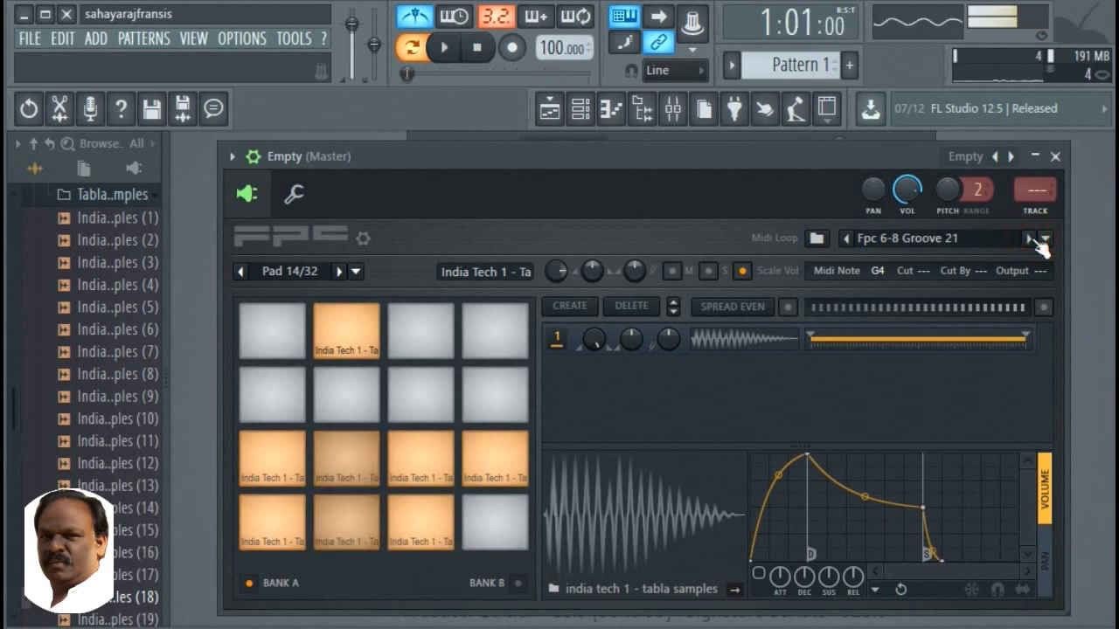
left_click(1031, 238)
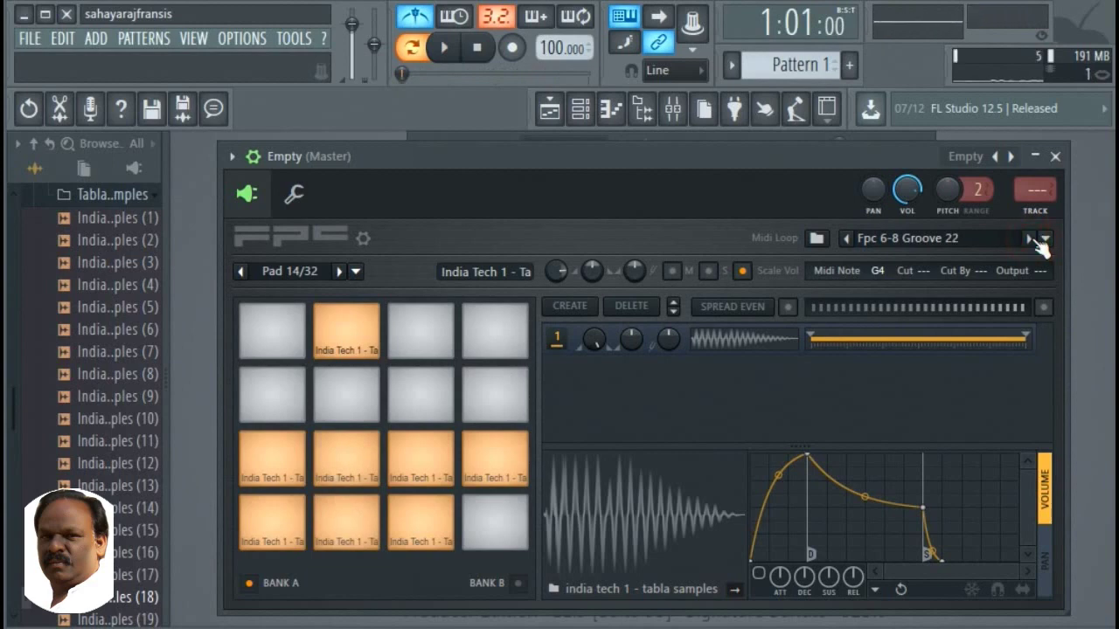
key("space")
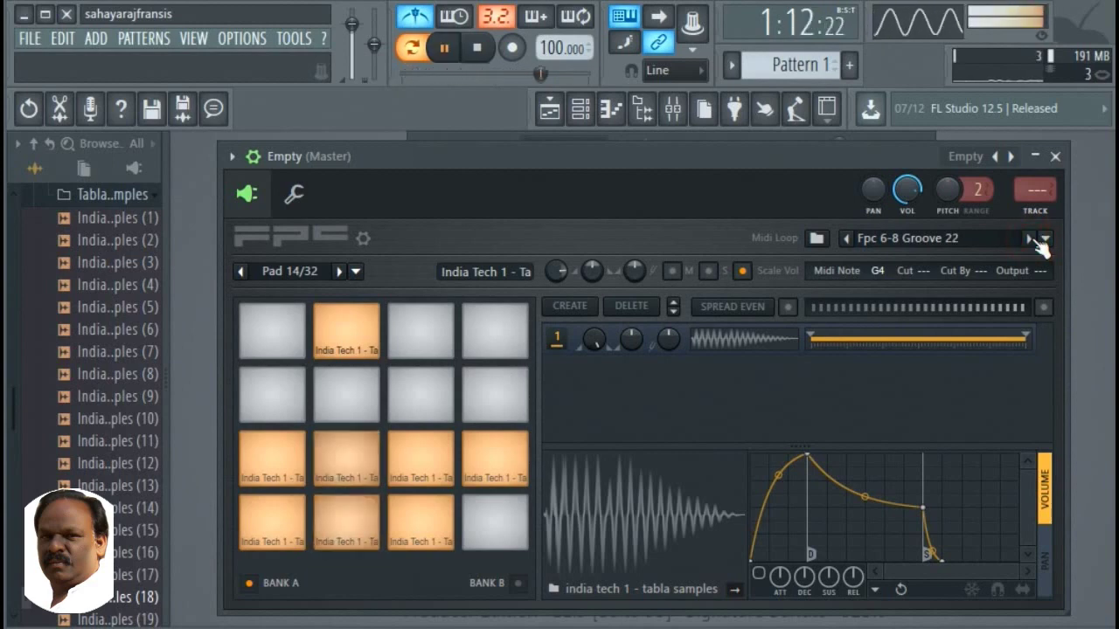
key("space")
- Load Fpc Latin Groove2 03 from the Latin loops and play it on the tabla kit
left_click(1045, 238)
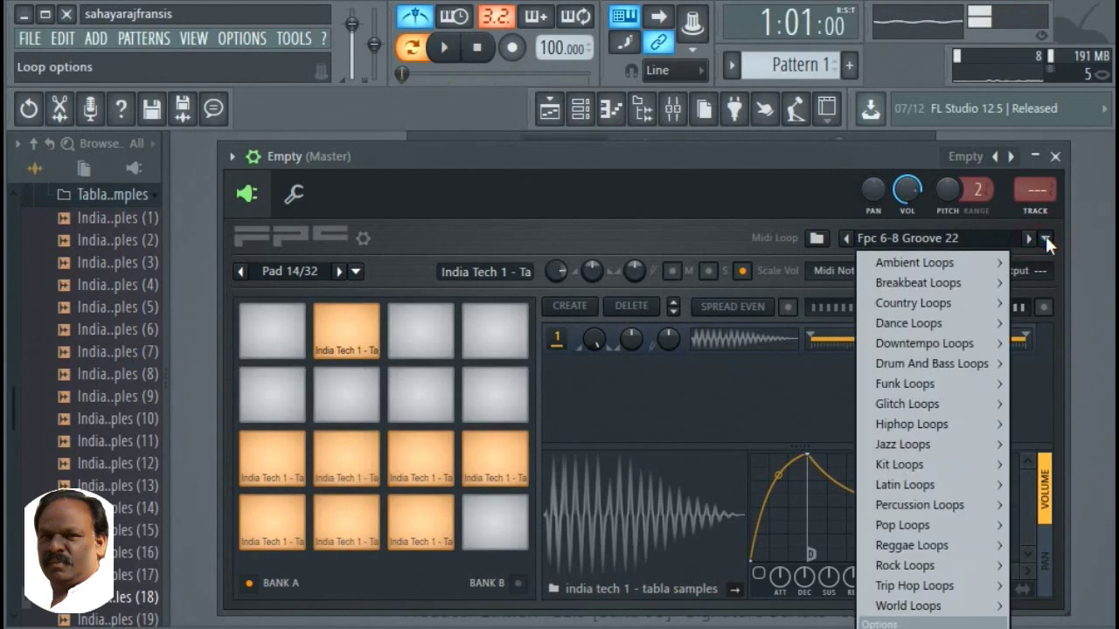
mouse_move(906, 468)
mouse_move(902, 495)
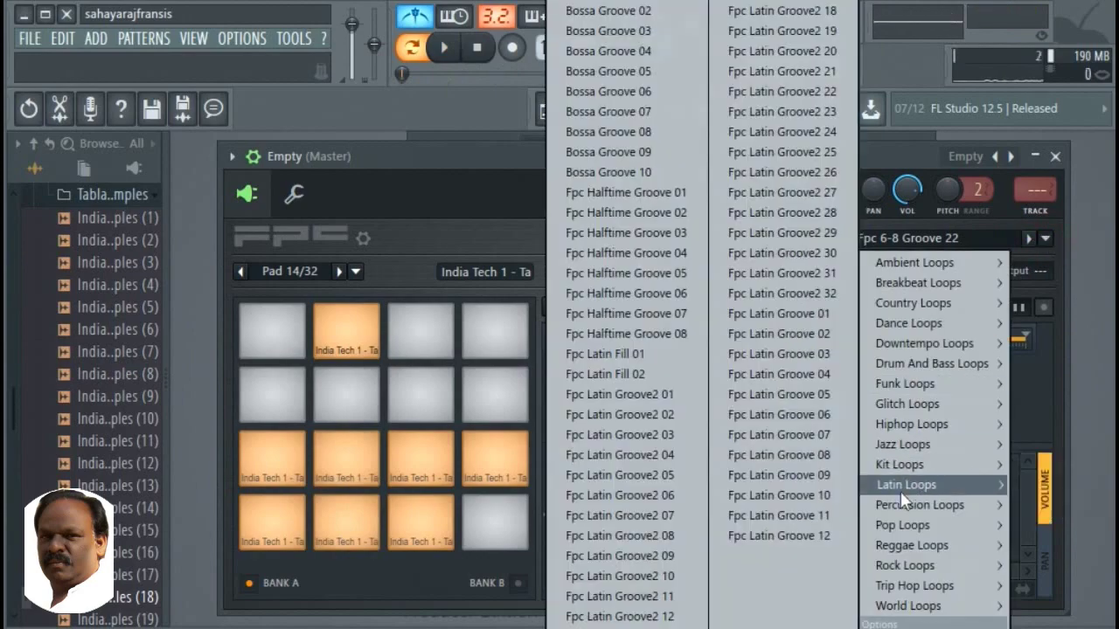
left_click(662, 435)
key("space")
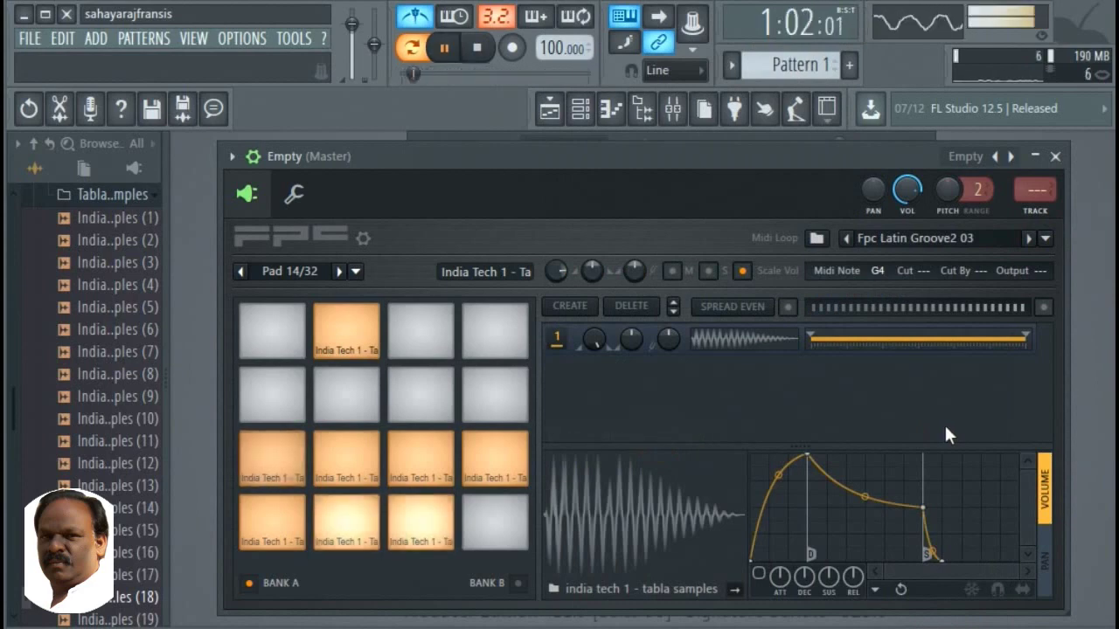
key("space")
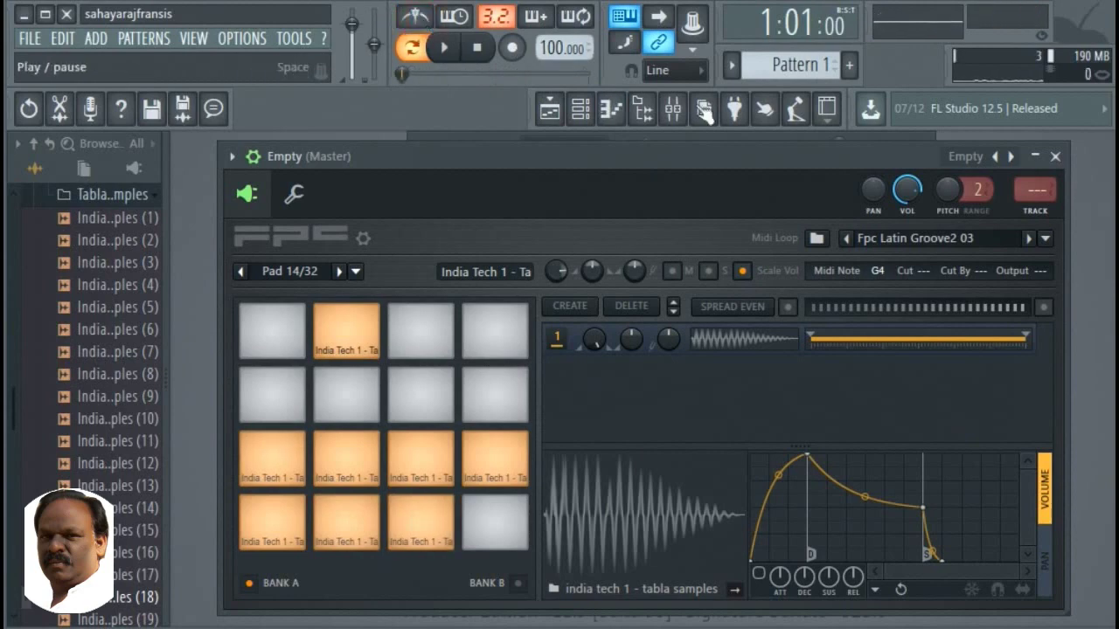
- Open the Empty channel's piano roll in full view with its loop notes, and preview tabla samples 7 and 15
left_click(1055, 158)
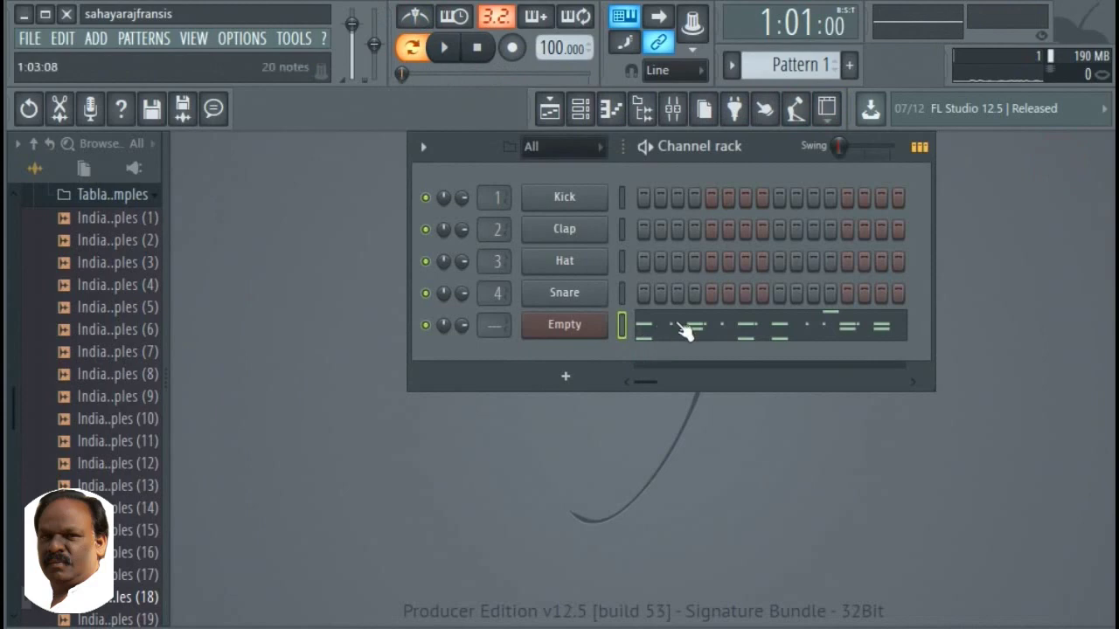
left_click(679, 324)
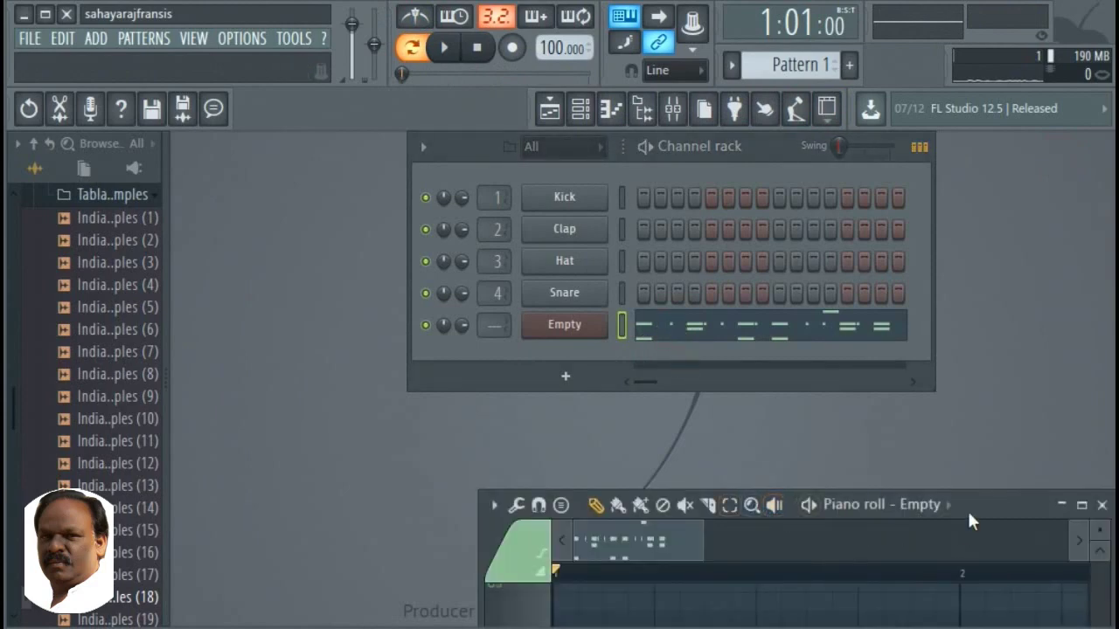
left_click_drag(967, 509, 746, 166)
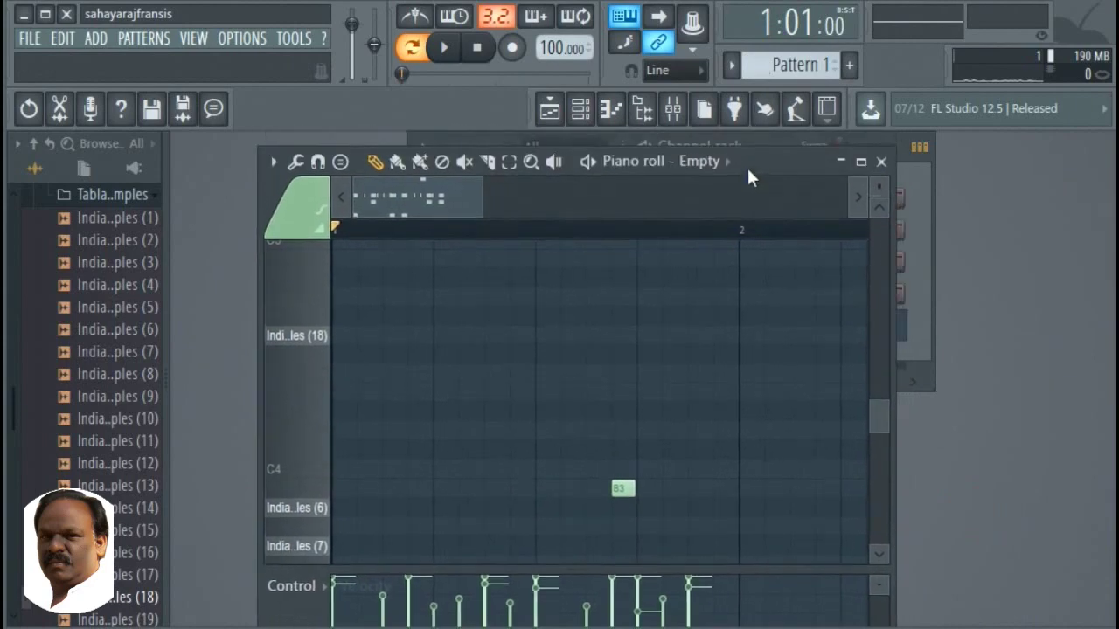
left_click_drag(875, 417, 869, 441)
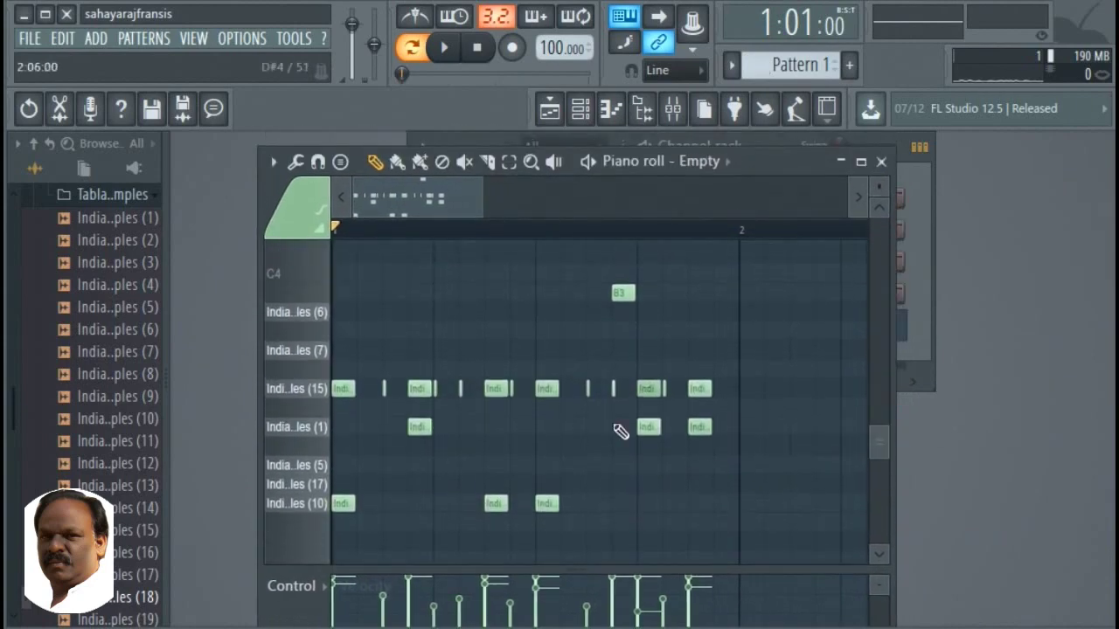
left_click(309, 355)
left_click(316, 399)
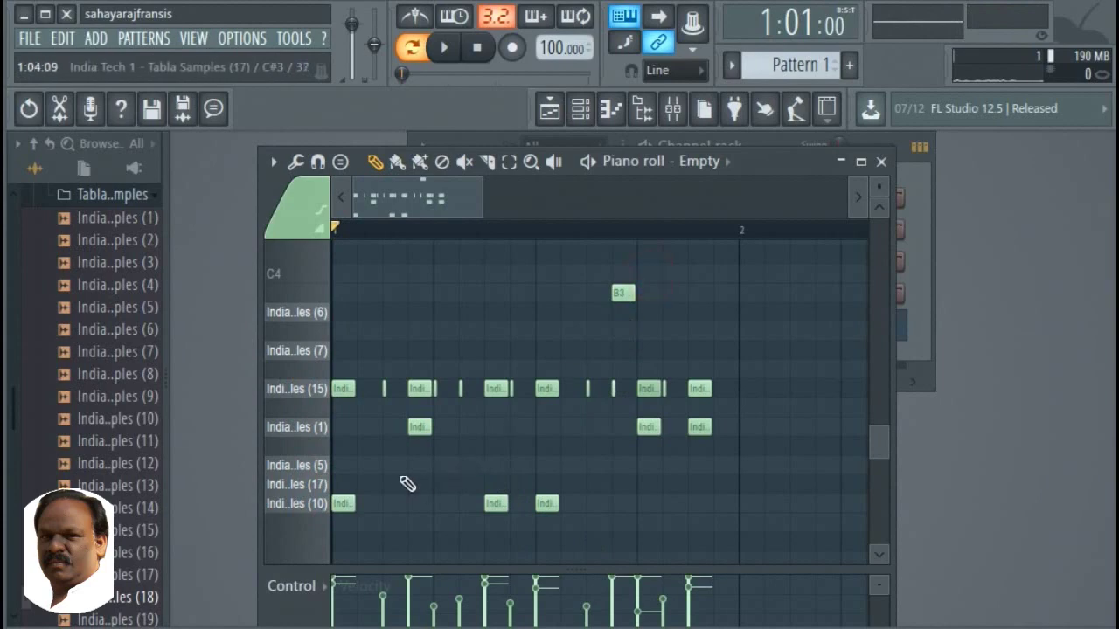
- Try a two-step tabla sample 17 note at 1:02:00 in playback, and delete it to hear the pattern without it
left_click(359, 465)
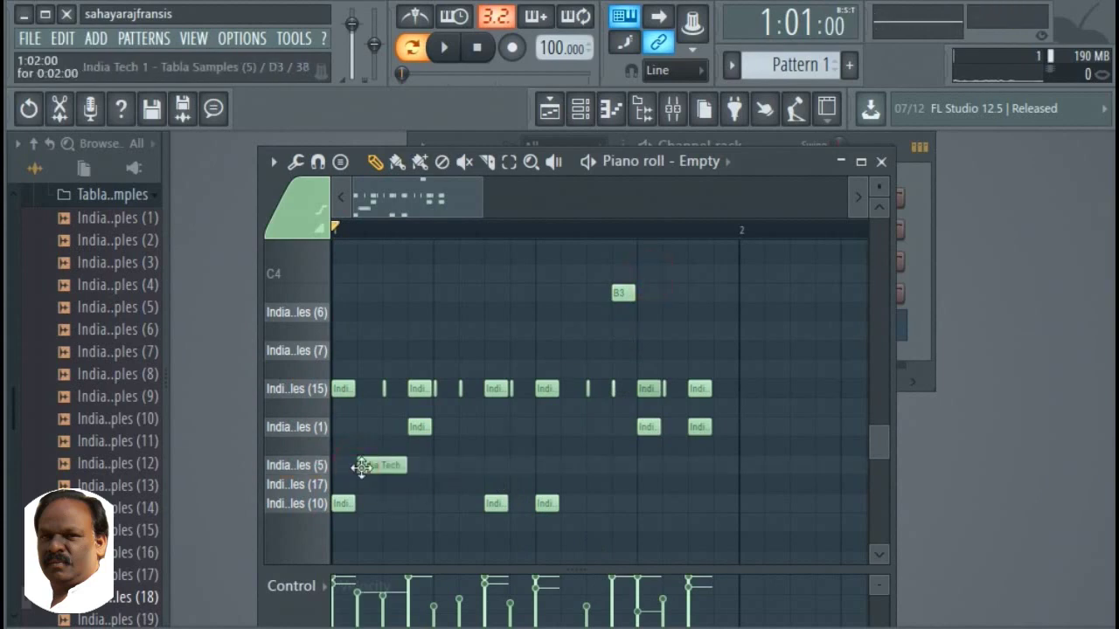
left_click_drag(358, 465, 363, 486)
key("space")
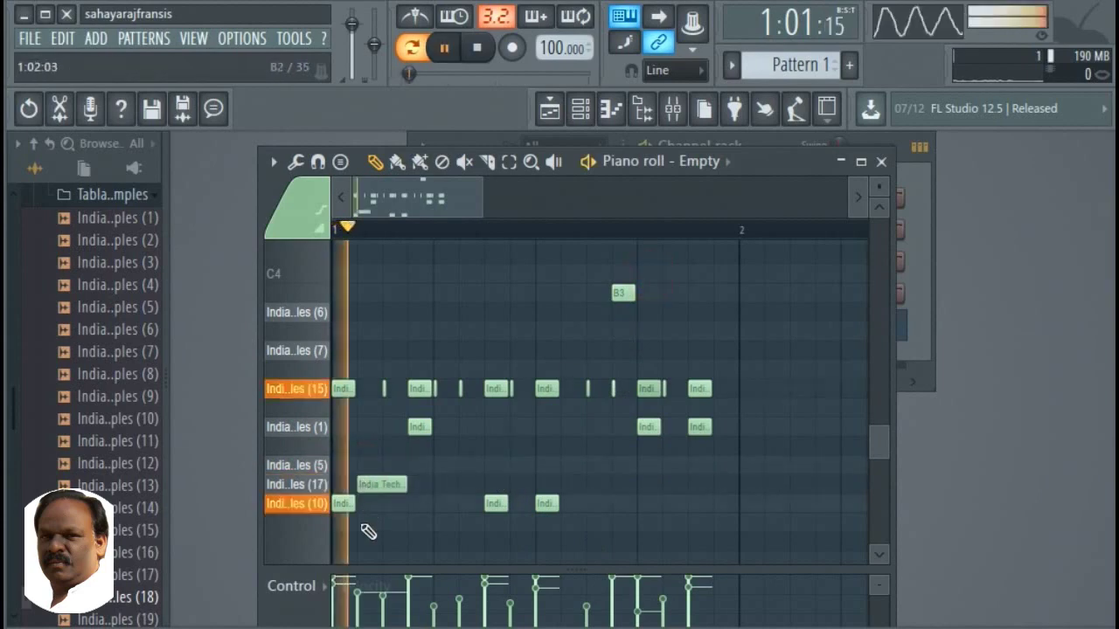
right_click(376, 487)
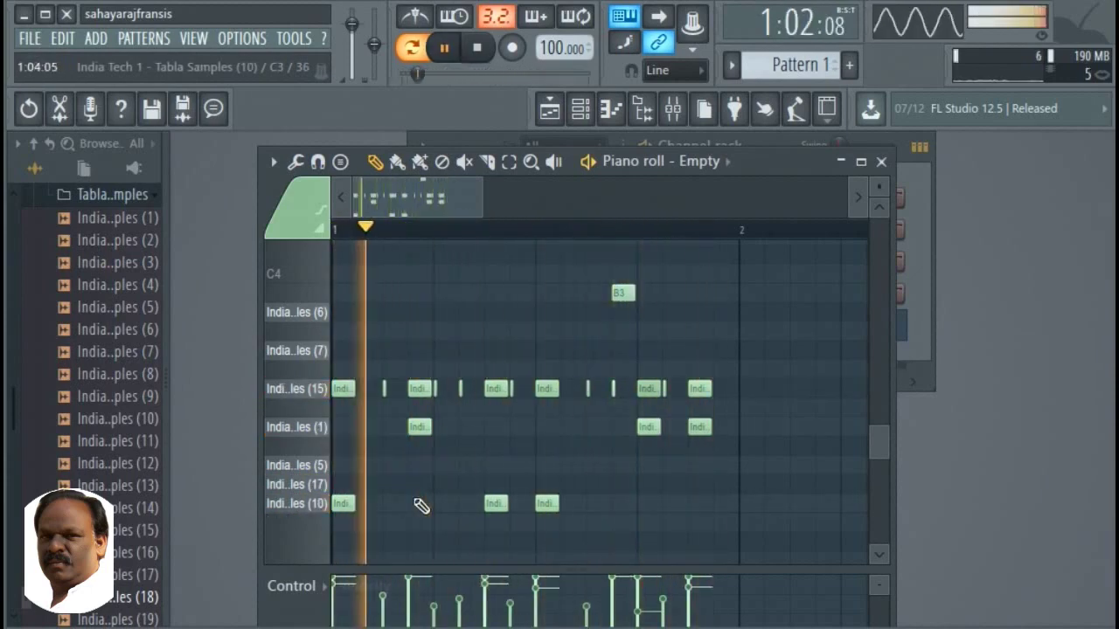
key("space")
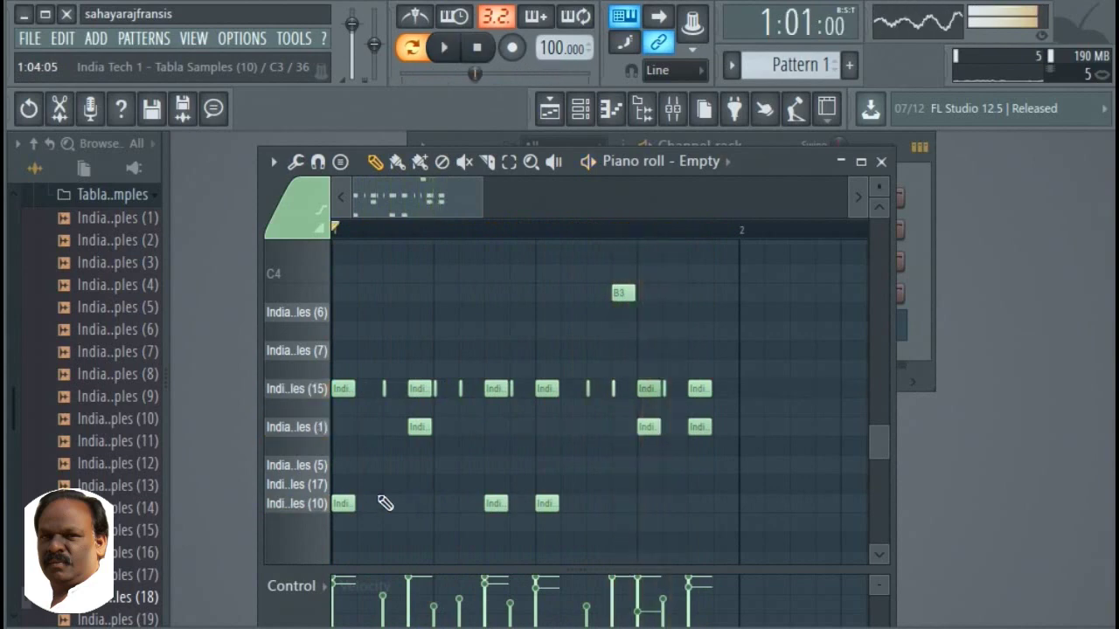
- Add a tabla sample 17 note at 1:02:00, shorten it to one step, and play the pattern
left_click(360, 485)
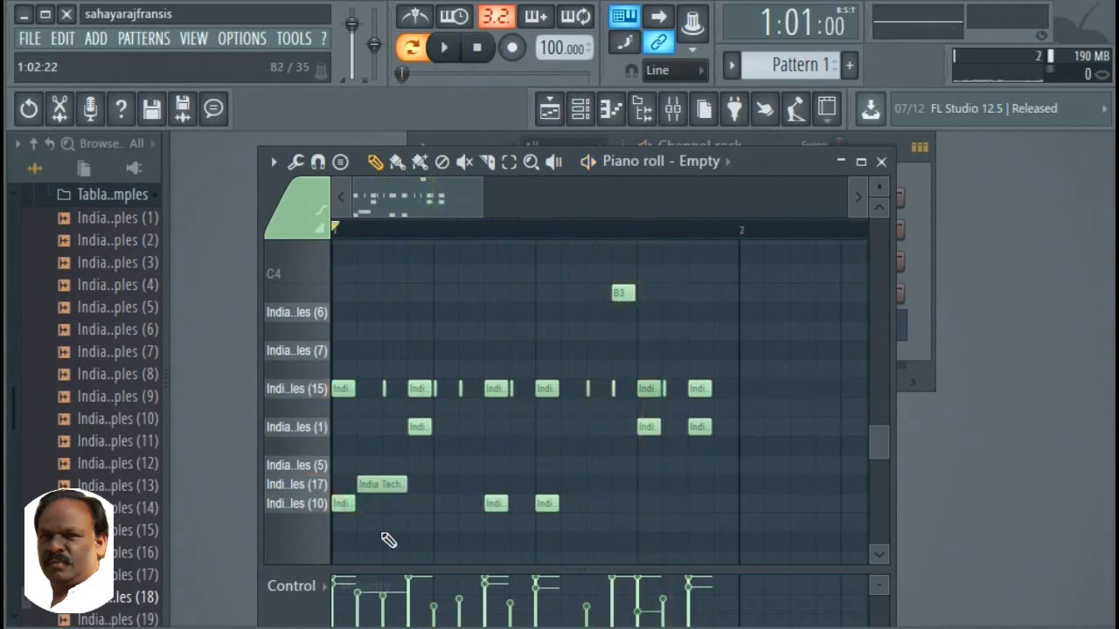
key("space")
key("space")
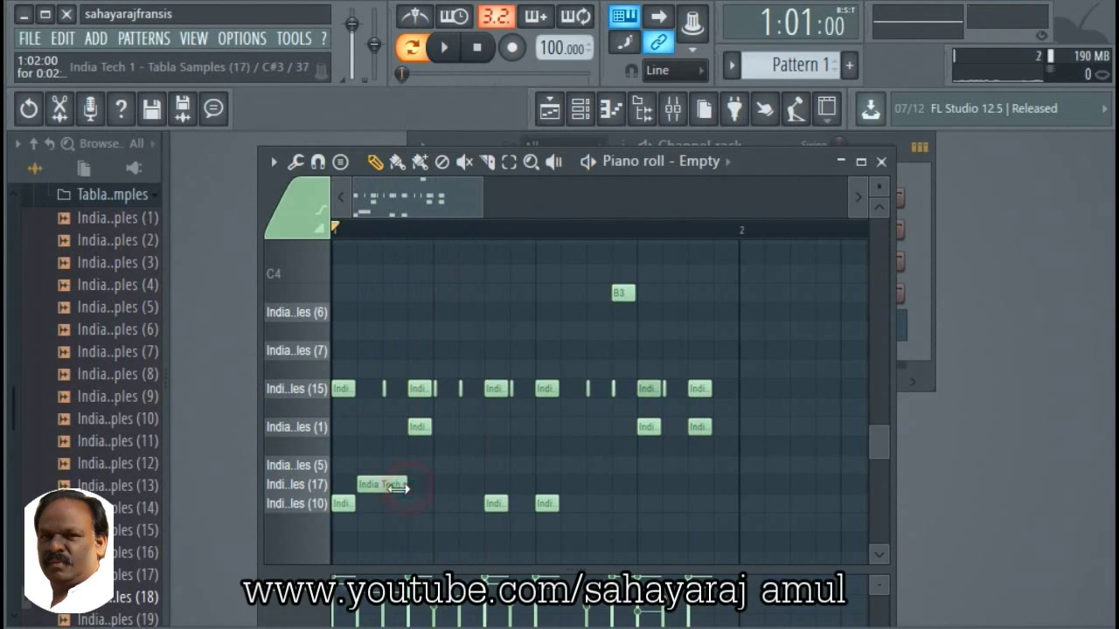
key("space")
key("space")
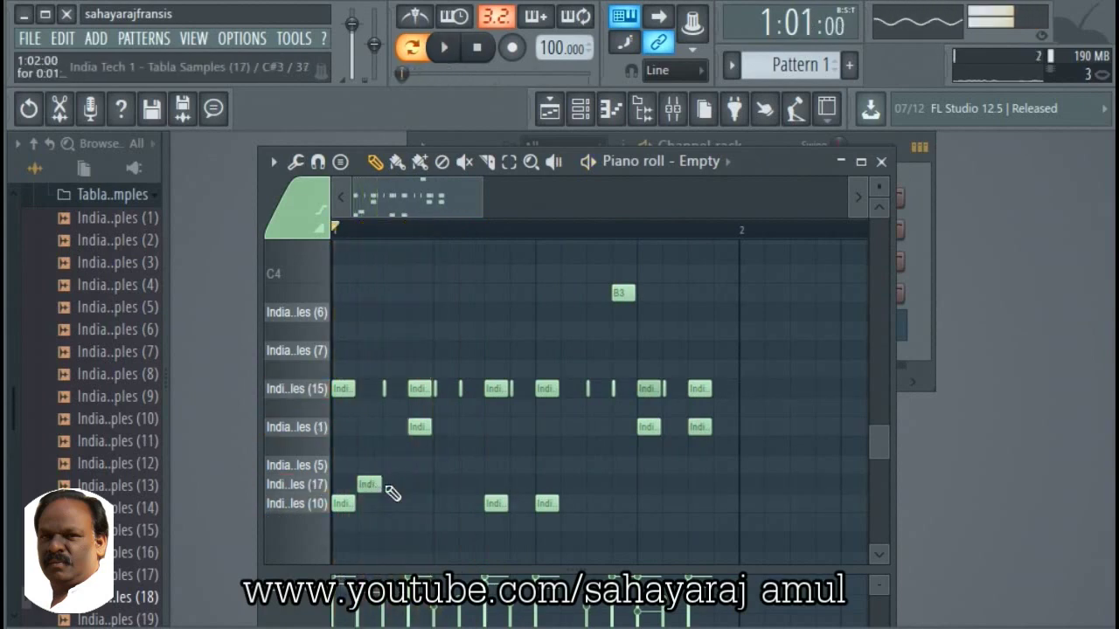
- Add a one-step note at 1:03:00, move it up to tabla sample 5, and play the pattern
left_click(387, 486)
key("space")
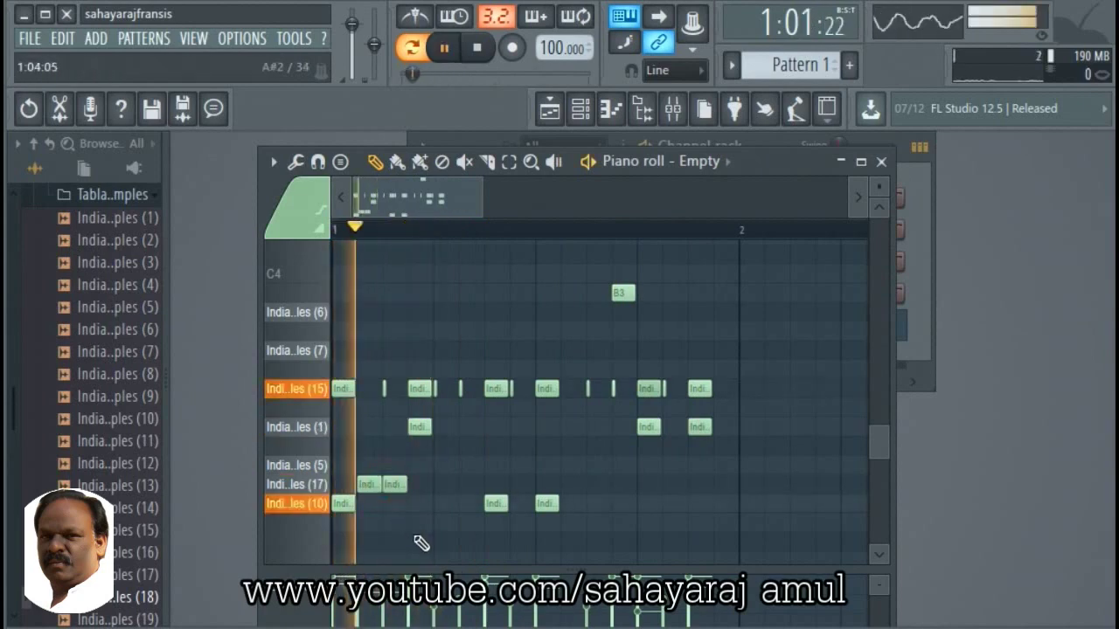
key("space")
left_click_drag(391, 485, 393, 458)
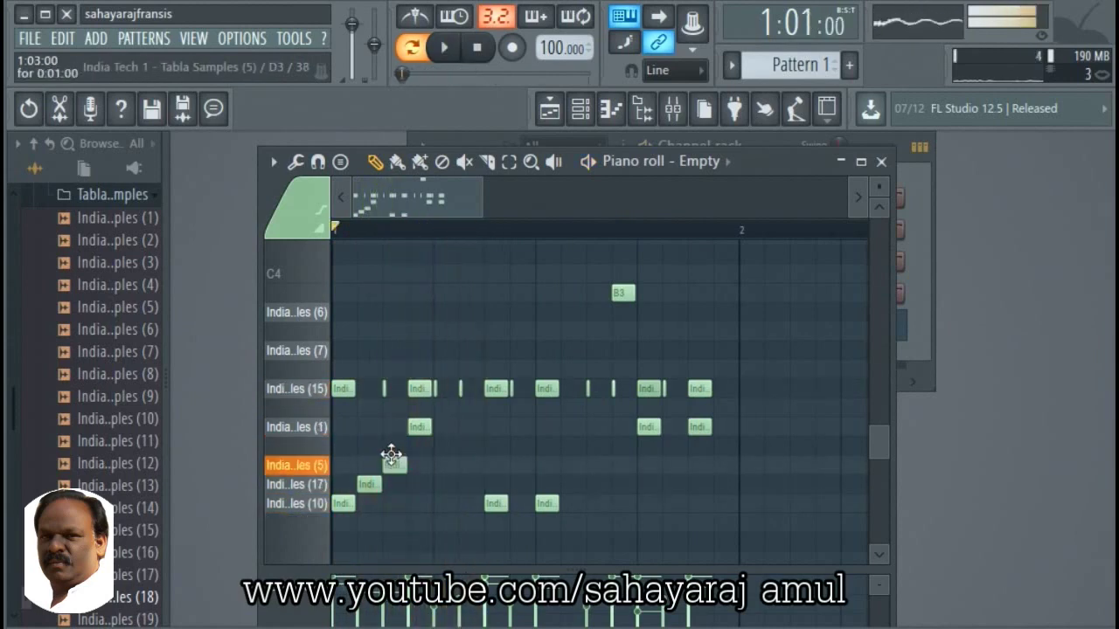
key("space")
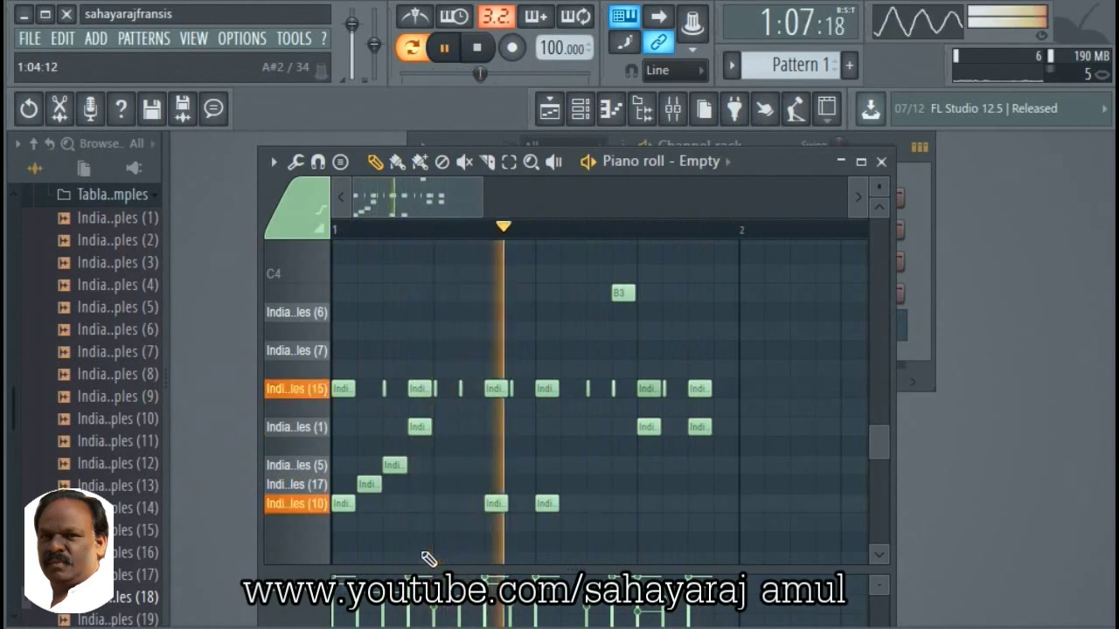
key("space")
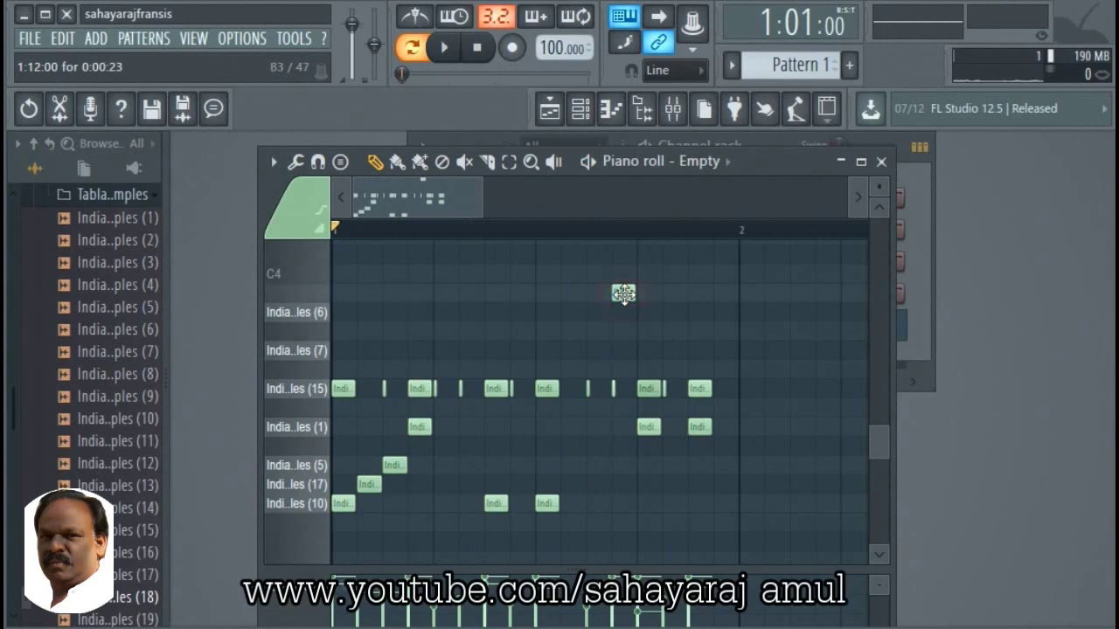
- Move the B3 note at 1:12:00 to tabla sample 6 and then down to sample 17, playing the pattern after each move
left_click_drag(622, 301, 624, 331)
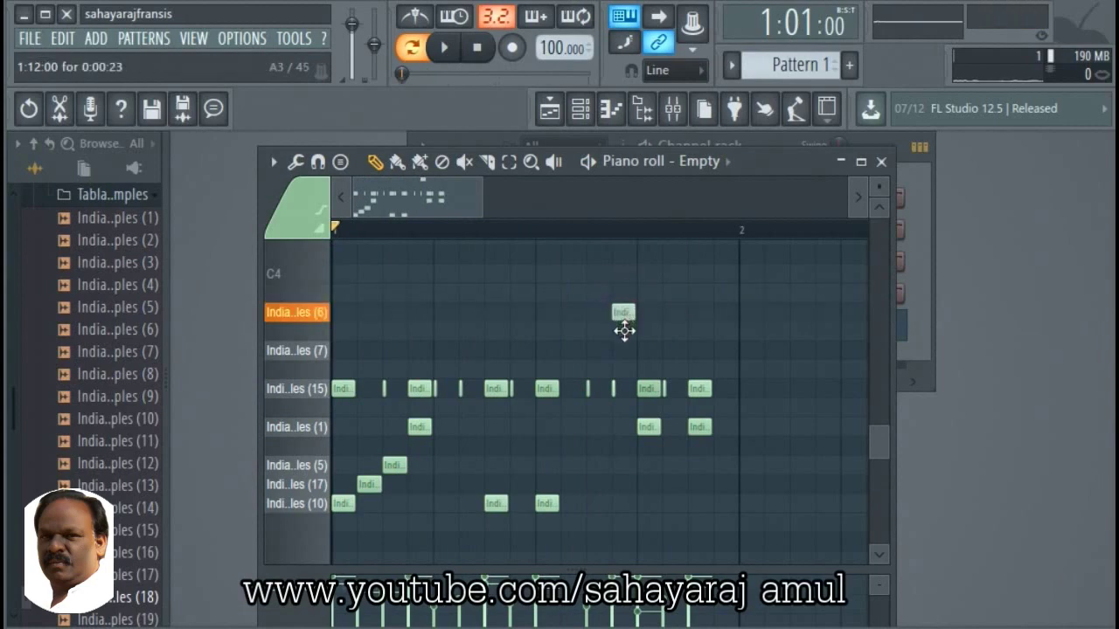
key("space")
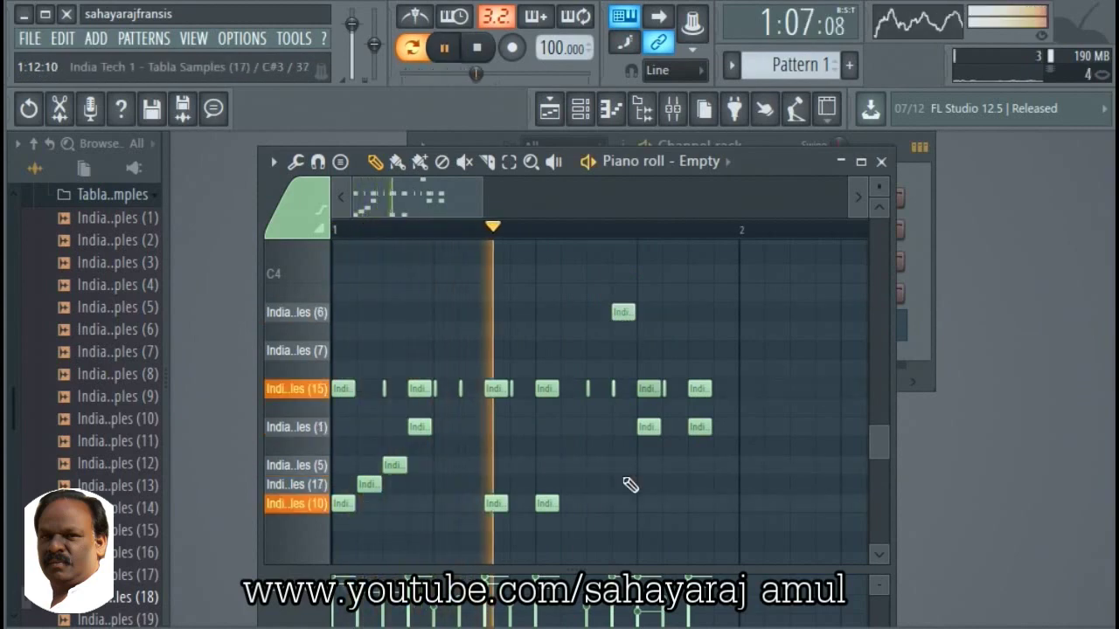
key("space")
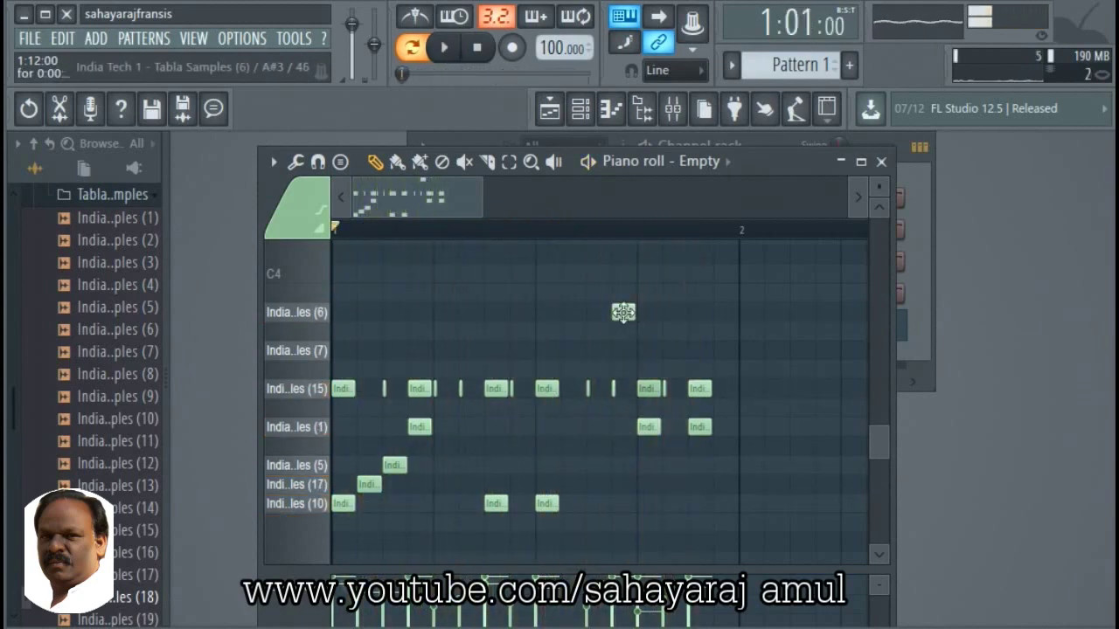
left_click_drag(624, 313, 623, 492)
key("space")
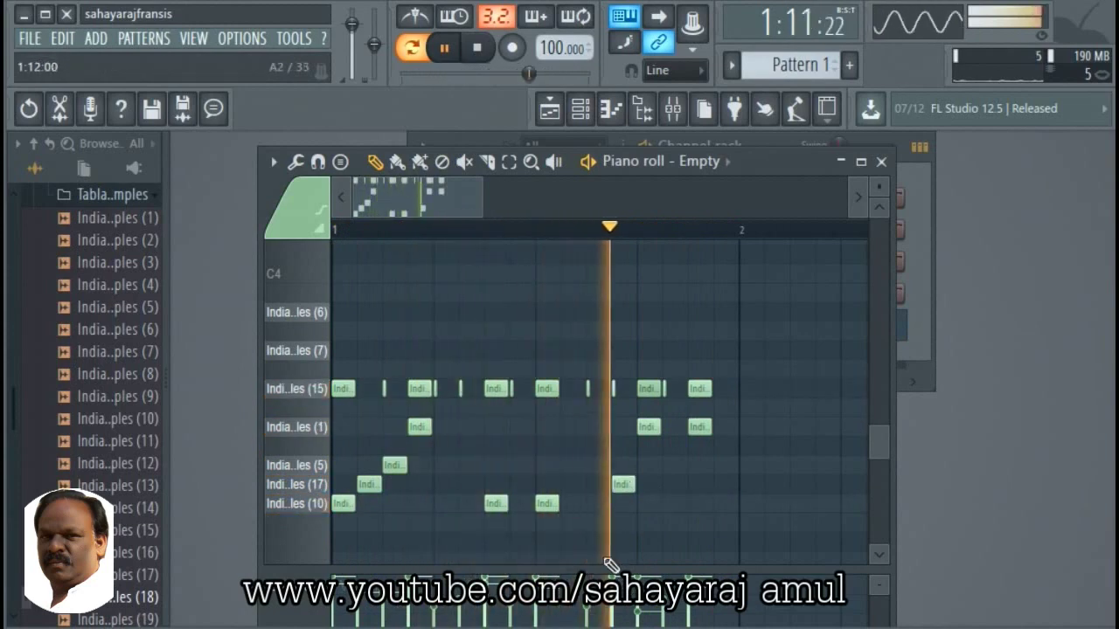
key("space")
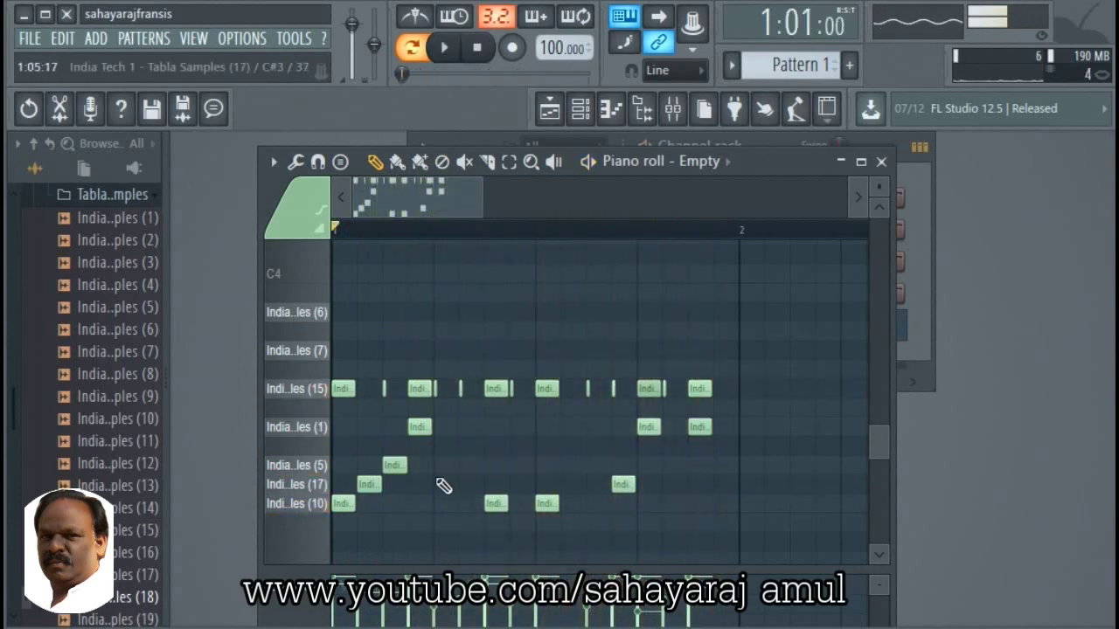
- Preview tabla samples 15, 1 and 5, and delete the sample 5 note at 1:03:00
left_click(323, 391)
left_click(320, 428)
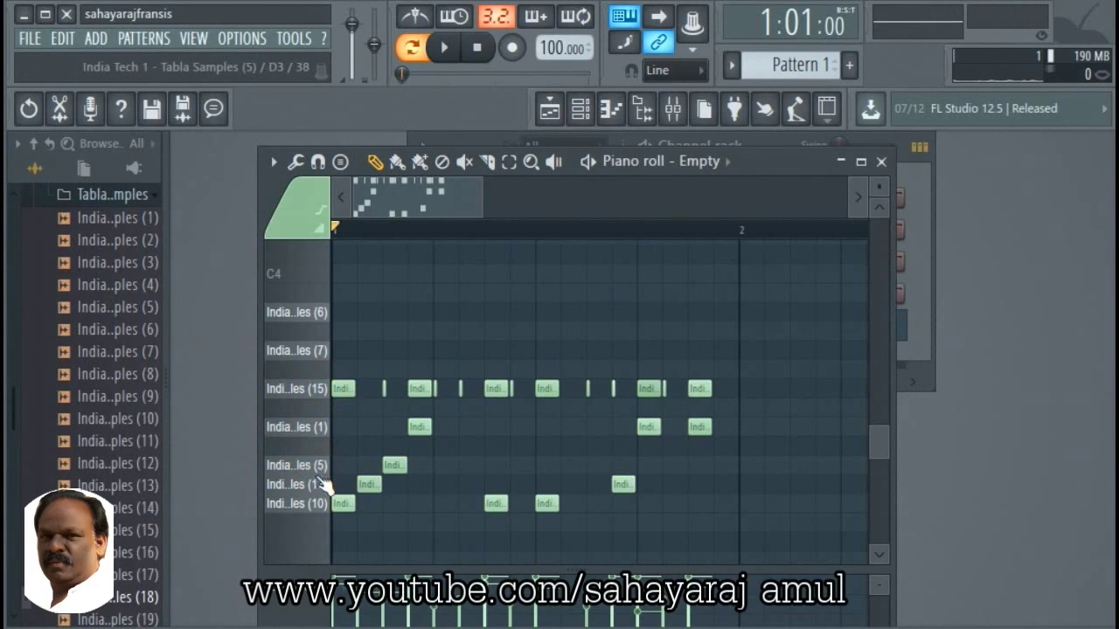
left_click(322, 466)
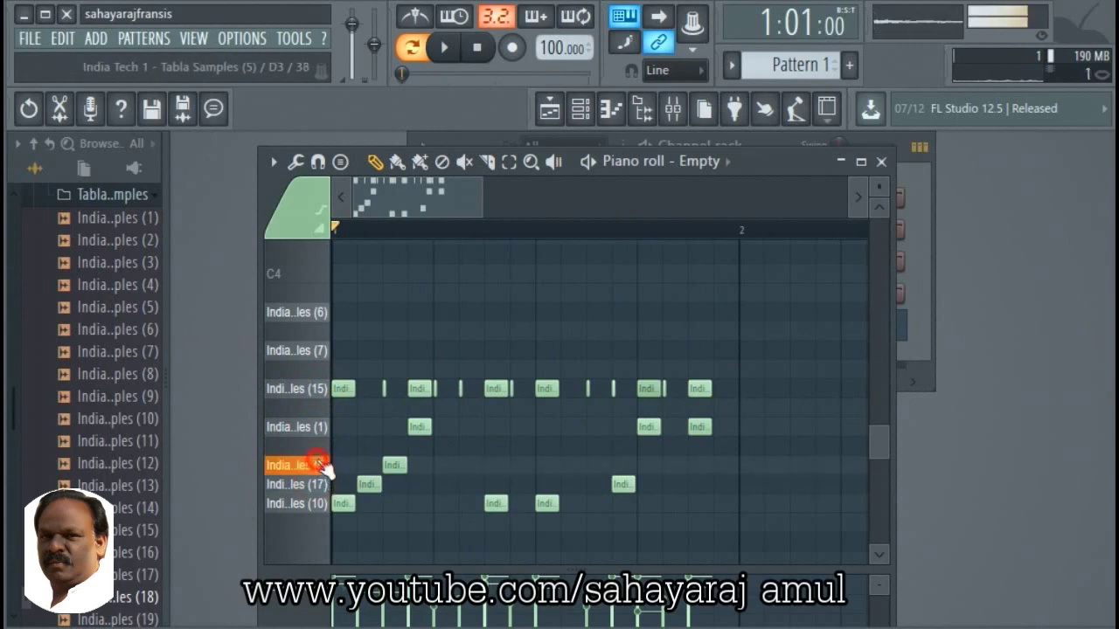
left_click(324, 430)
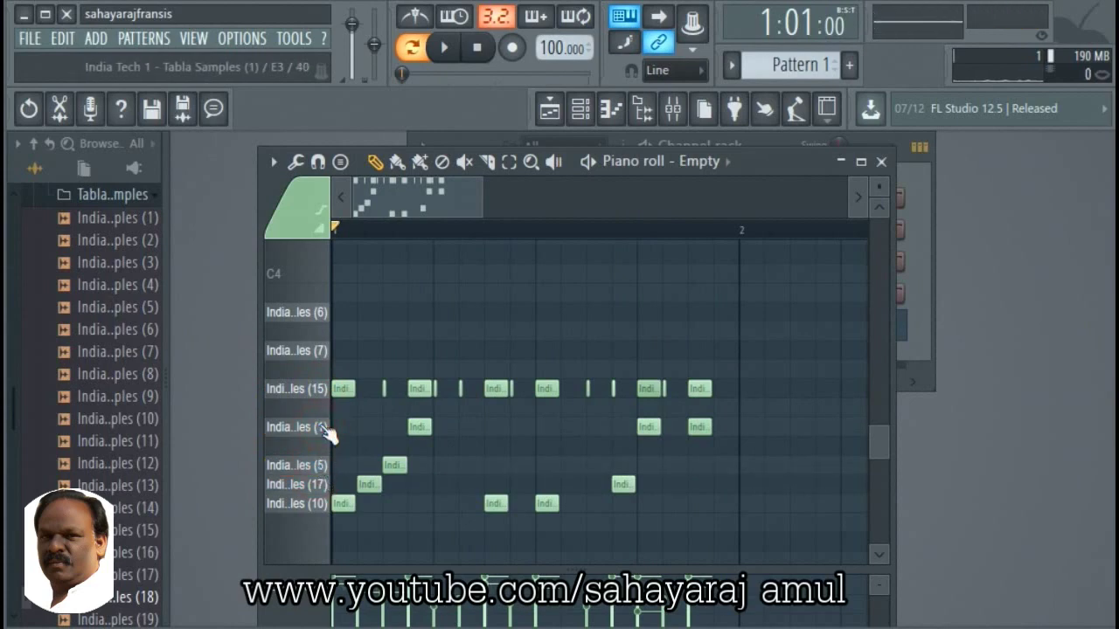
left_click(322, 466)
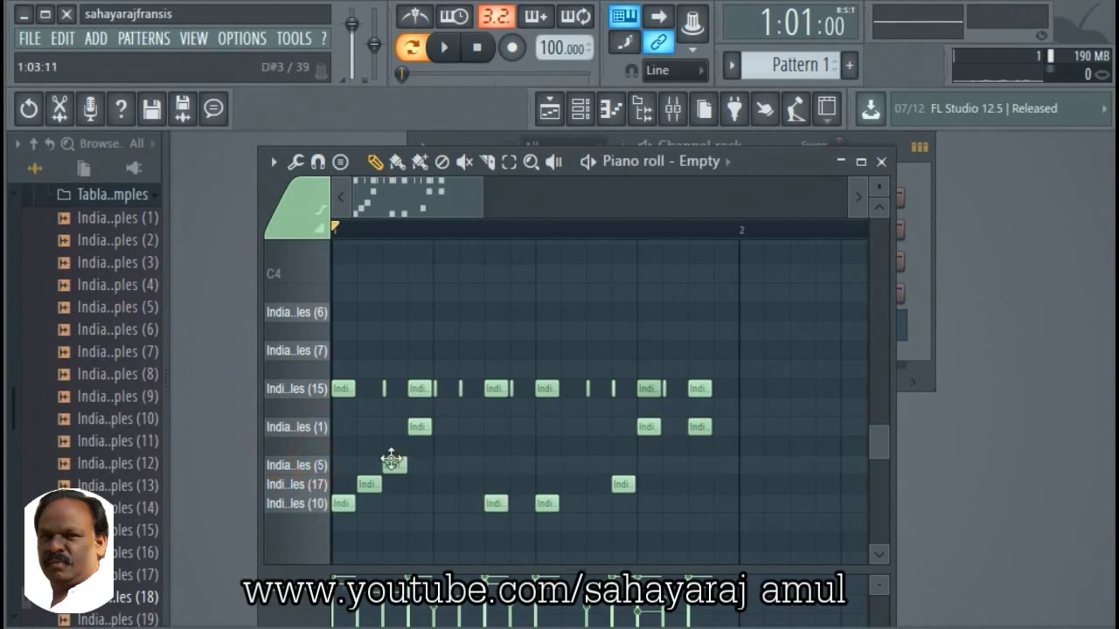
right_click(392, 464)
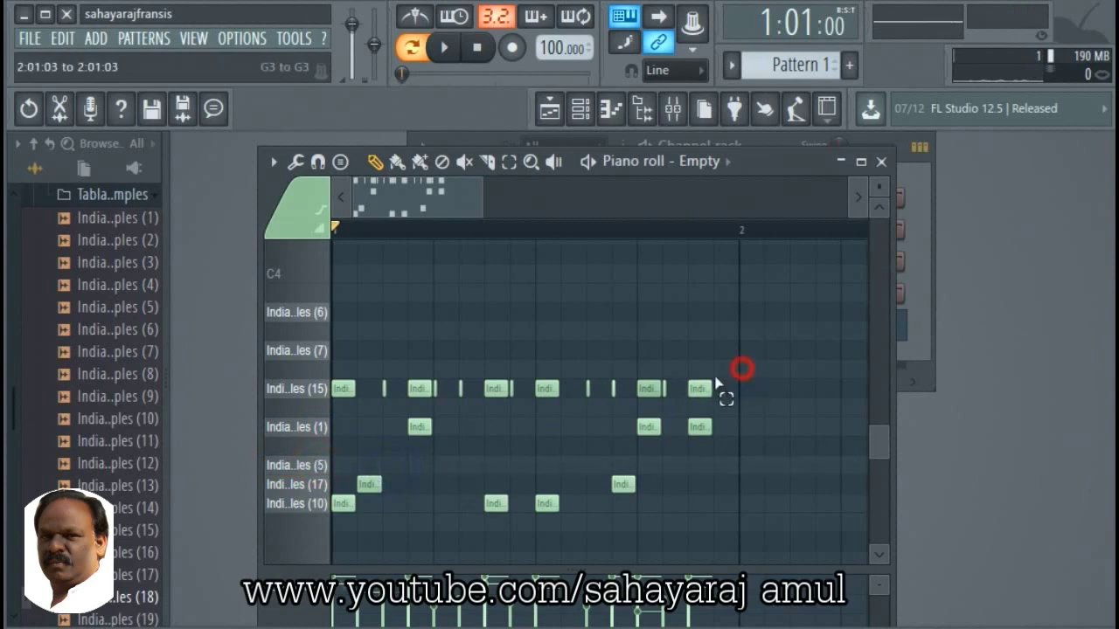
- Replace the whole row of tabla sample 15 notes with the same notes on sample 5, and play the pattern
left_click_drag(740, 374, 341, 468)
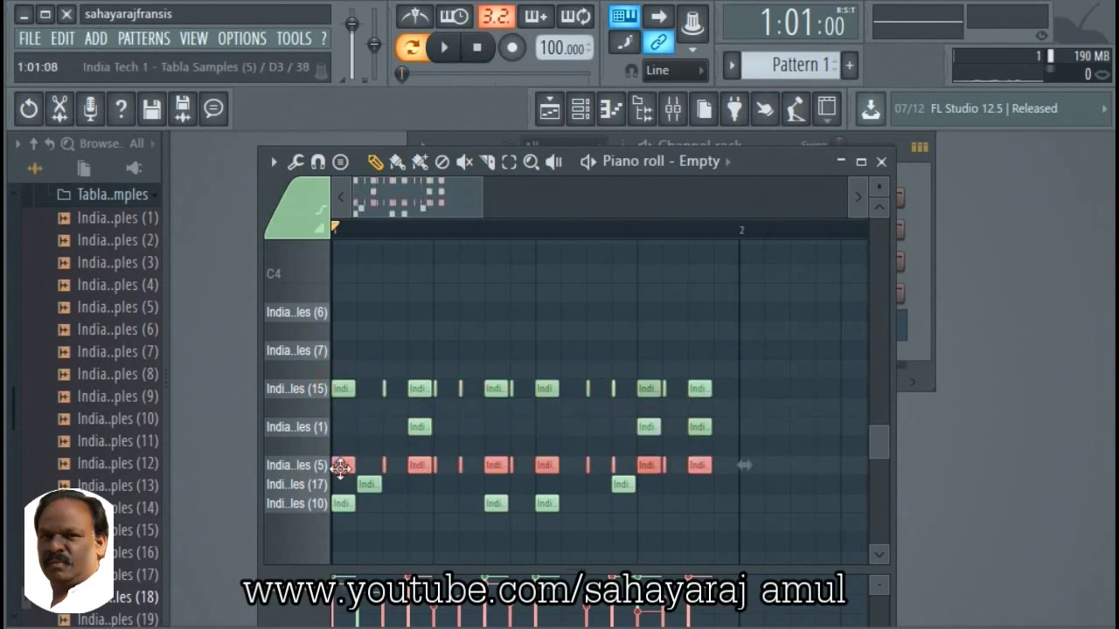
left_click_drag(755, 343, 286, 395)
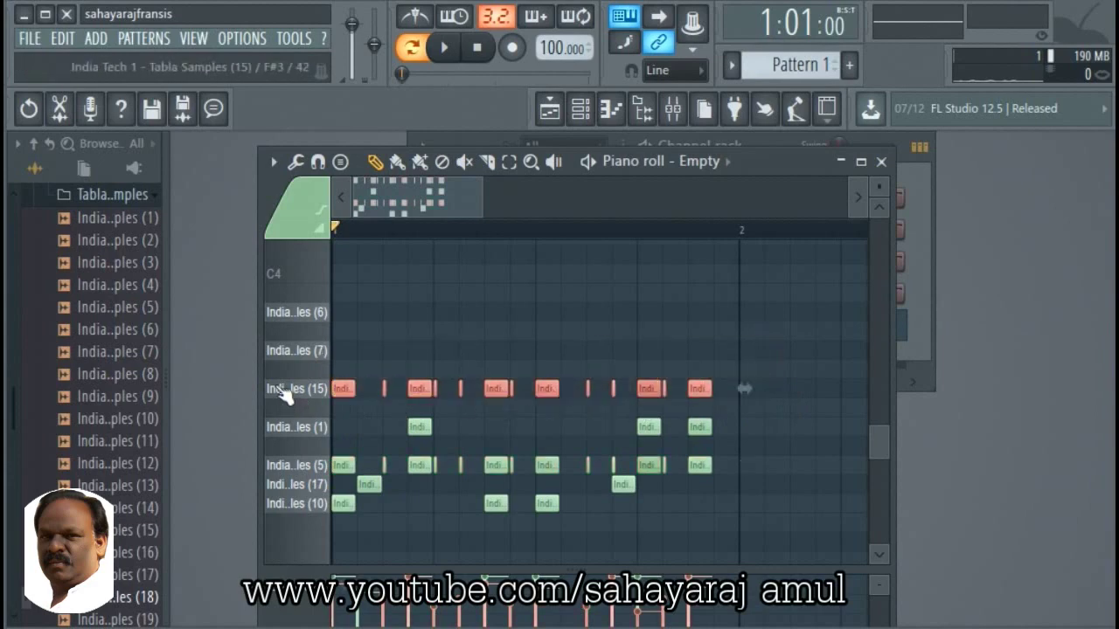
key("Delete")
key("space")
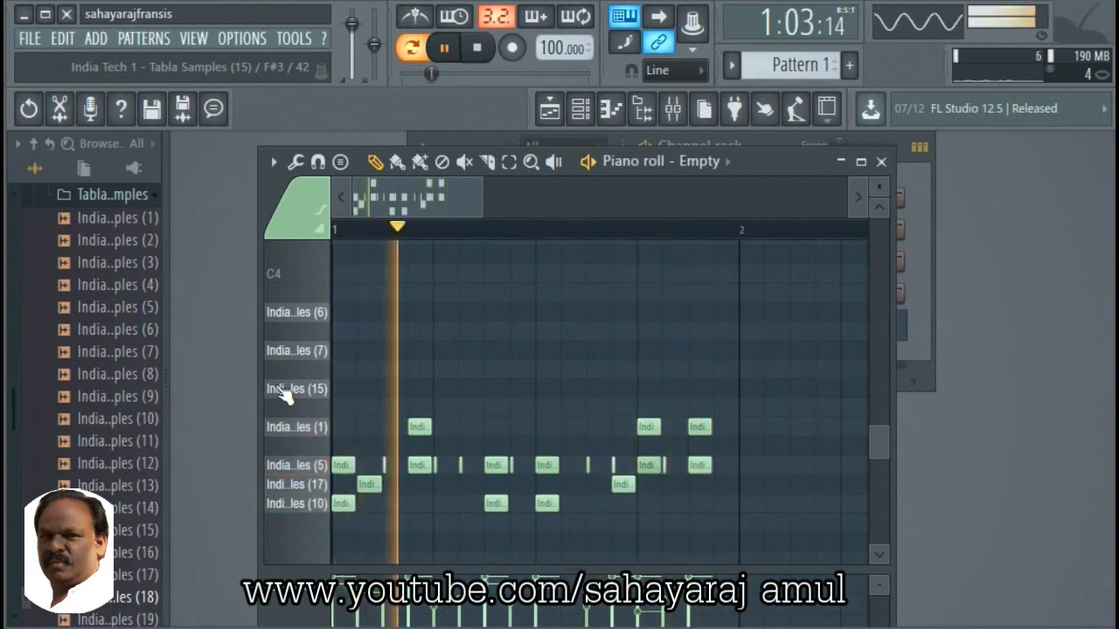
key("space")
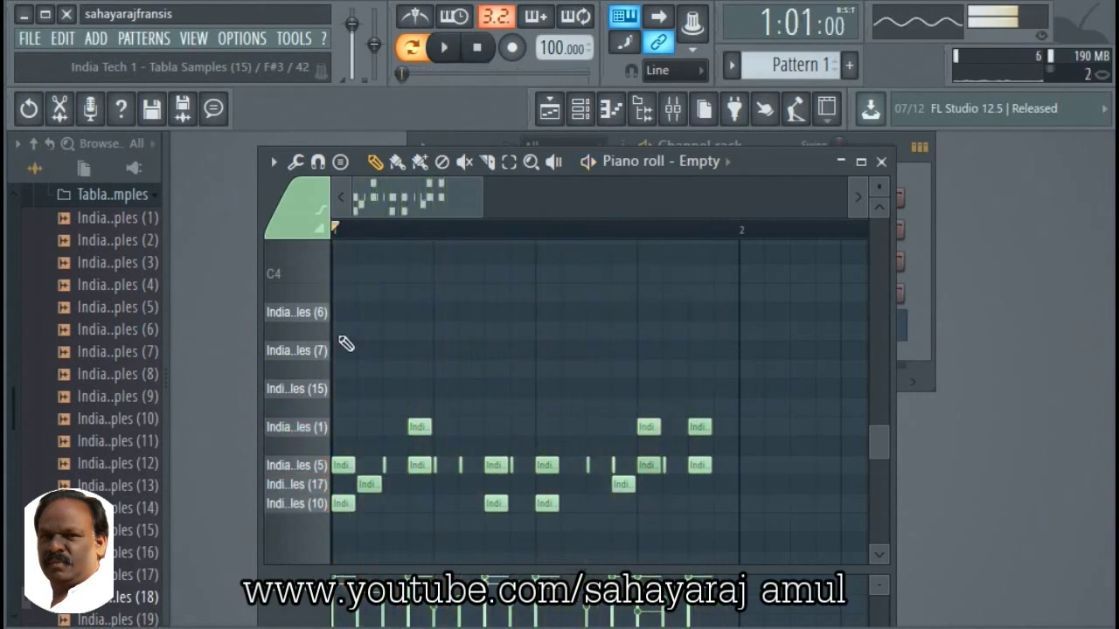
- Add a tabla sample 6 note at 1:01:00, shift it to 1:03:00 after listening, and play the pattern again
left_click(339, 313)
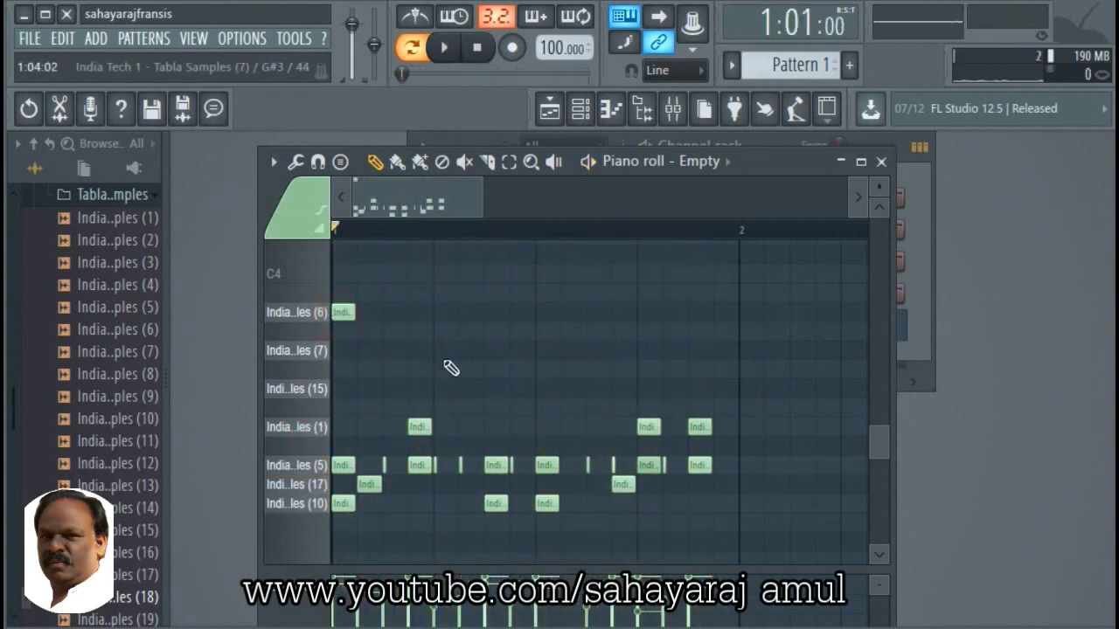
key("space")
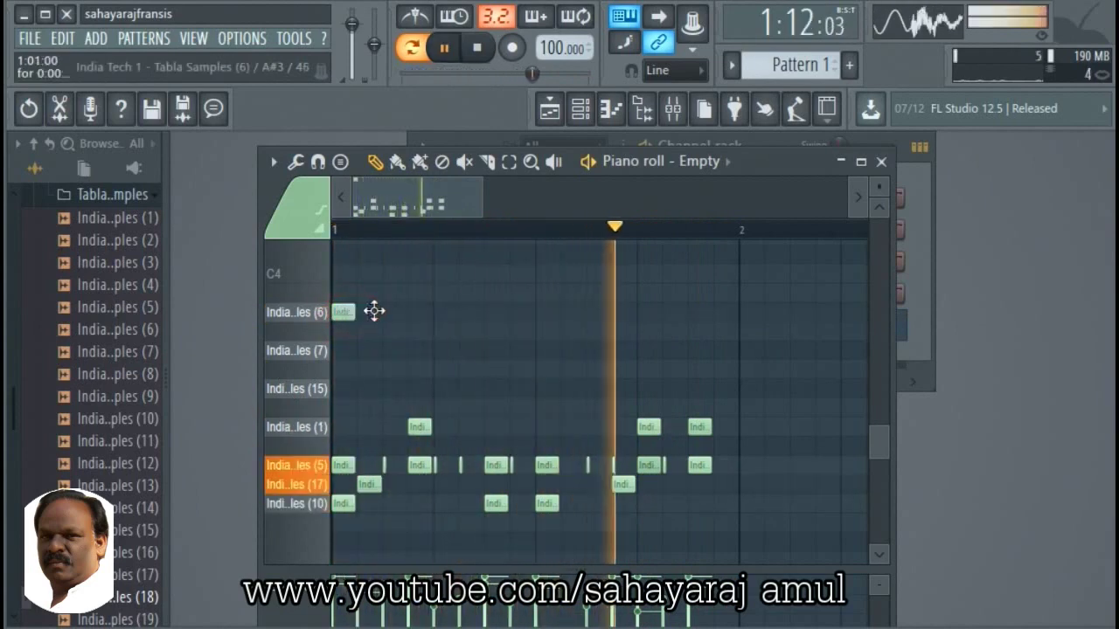
left_click_drag(375, 311, 409, 318)
key("space")
key("space")
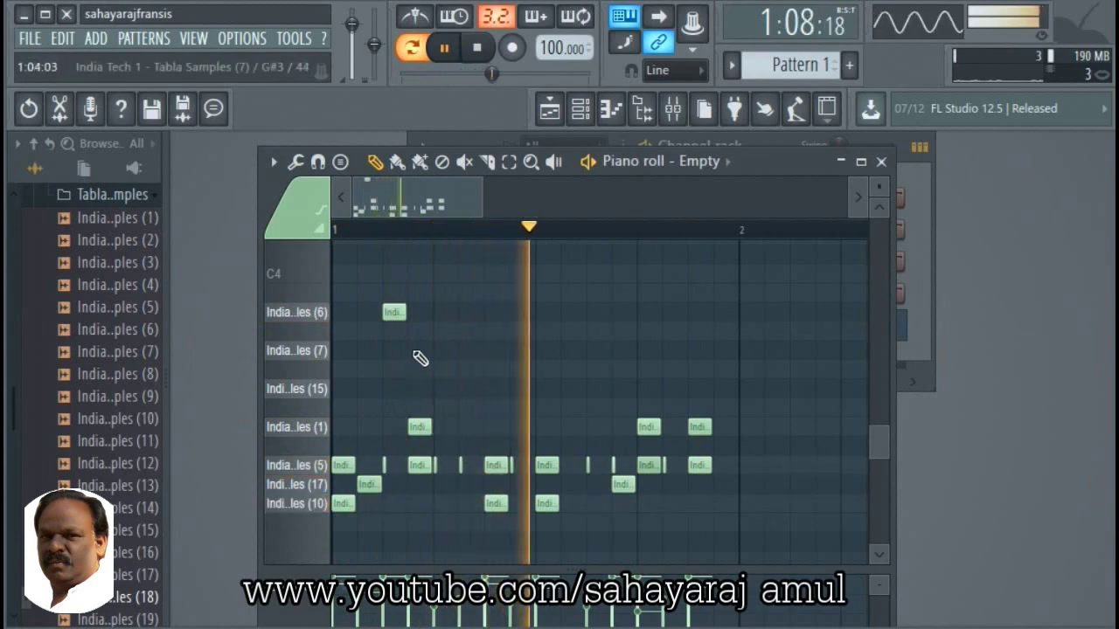
- During playback, rework the tabla sample 6 notes into three consecutive one-step notes at 1:05:00, 1:06:00 and 1:07:00
left_click(419, 312)
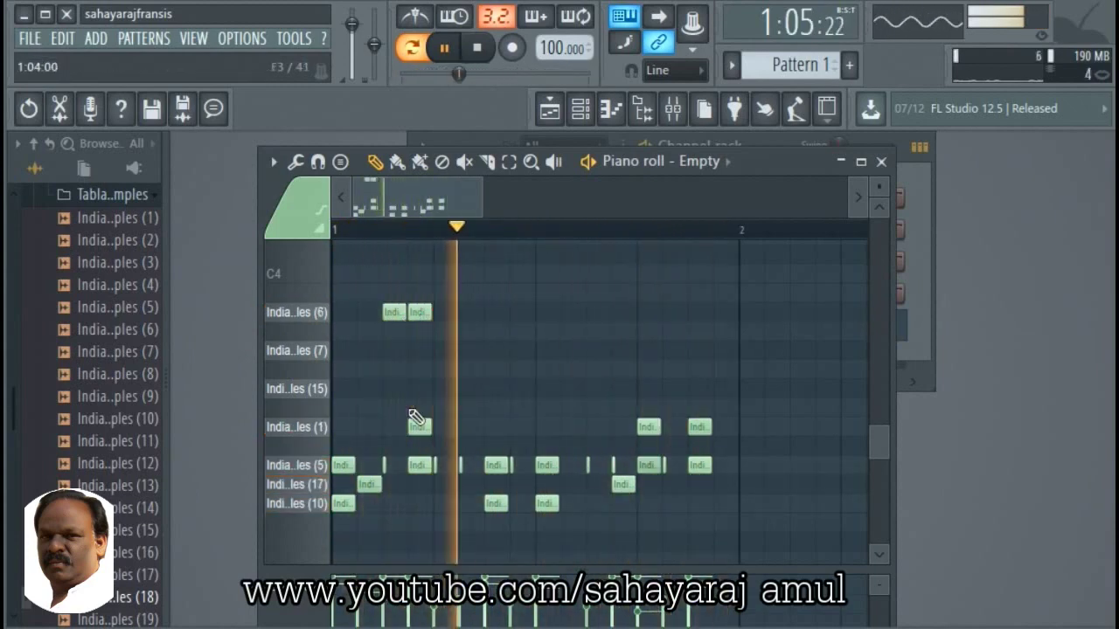
left_click(441, 313)
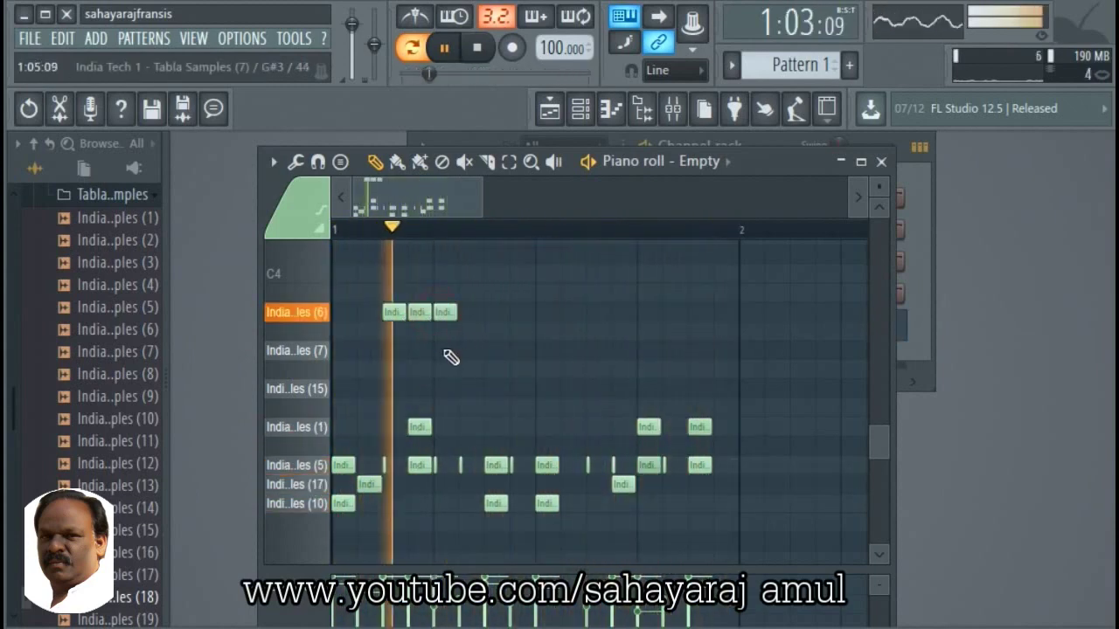
left_click(472, 314)
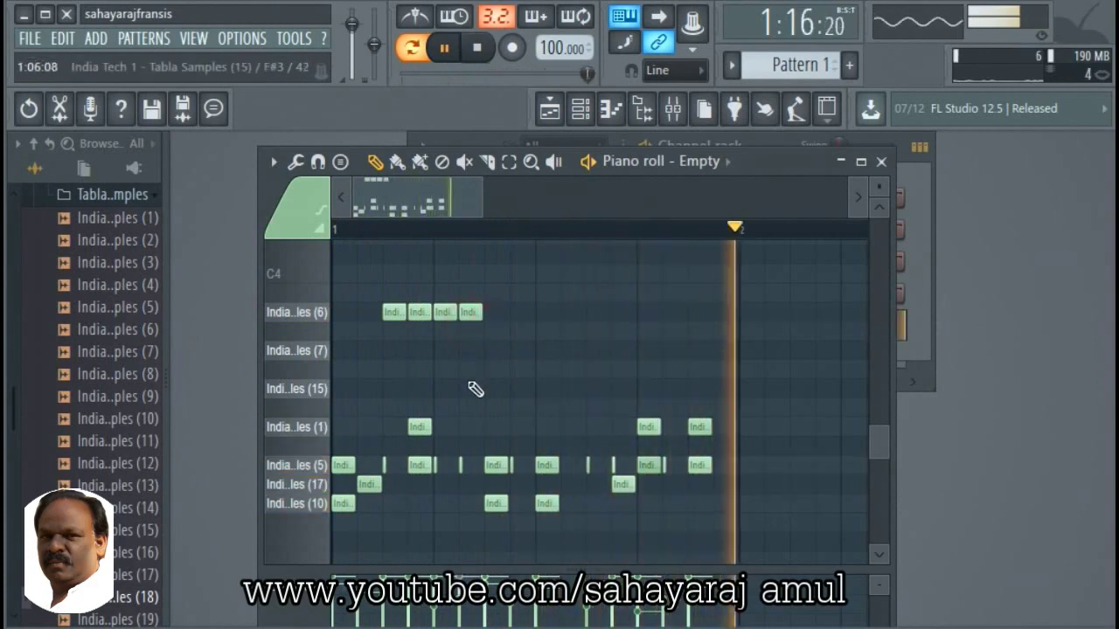
right_click(394, 313)
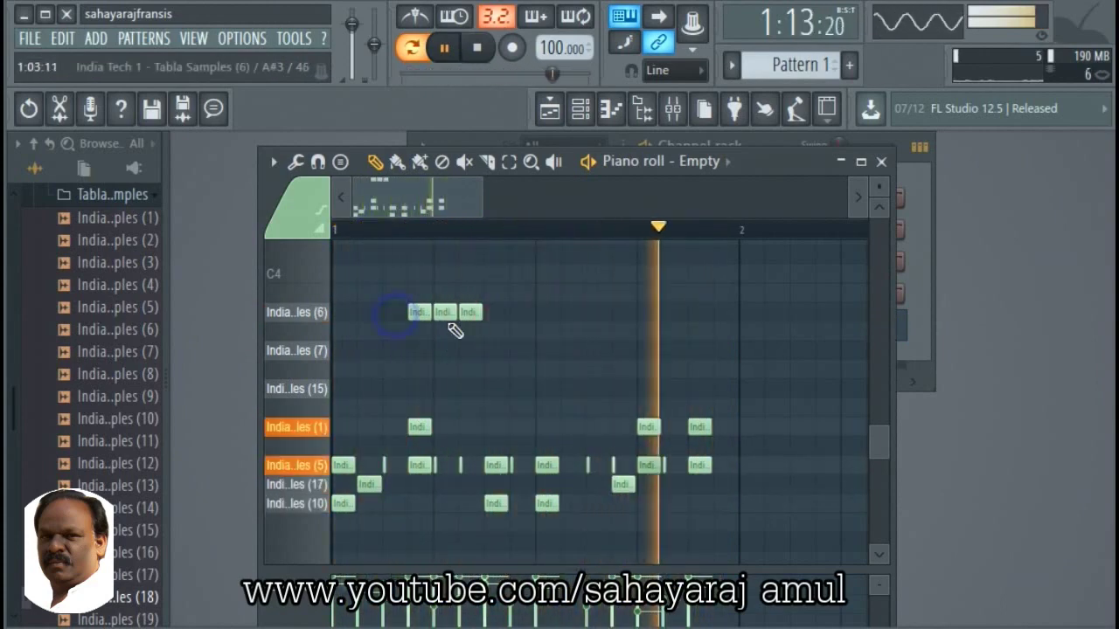
right_click(408, 316)
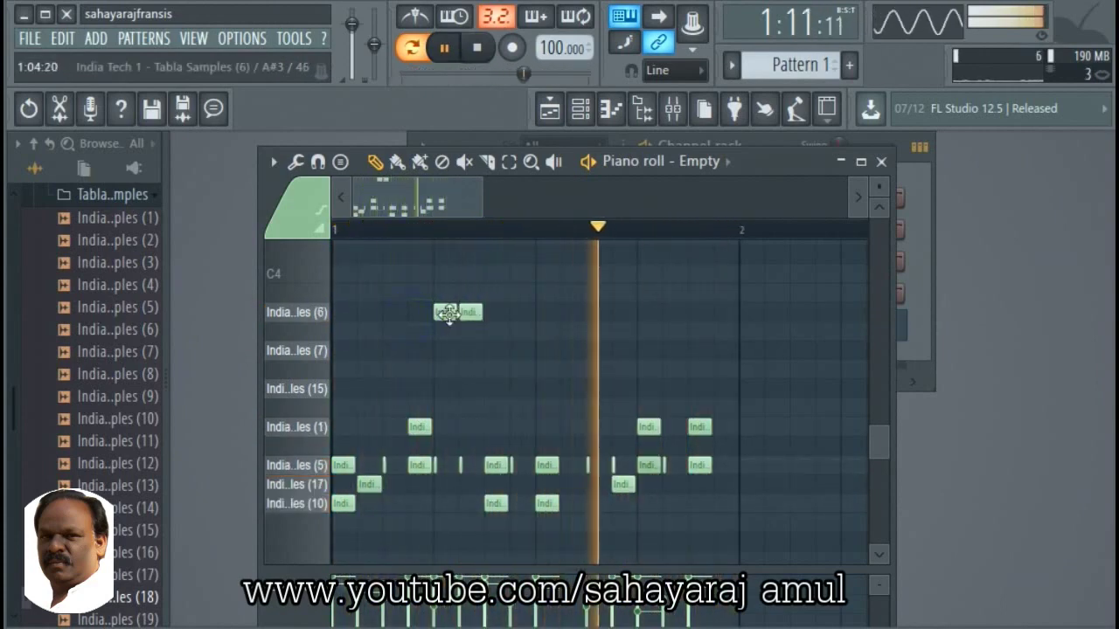
left_click(495, 317)
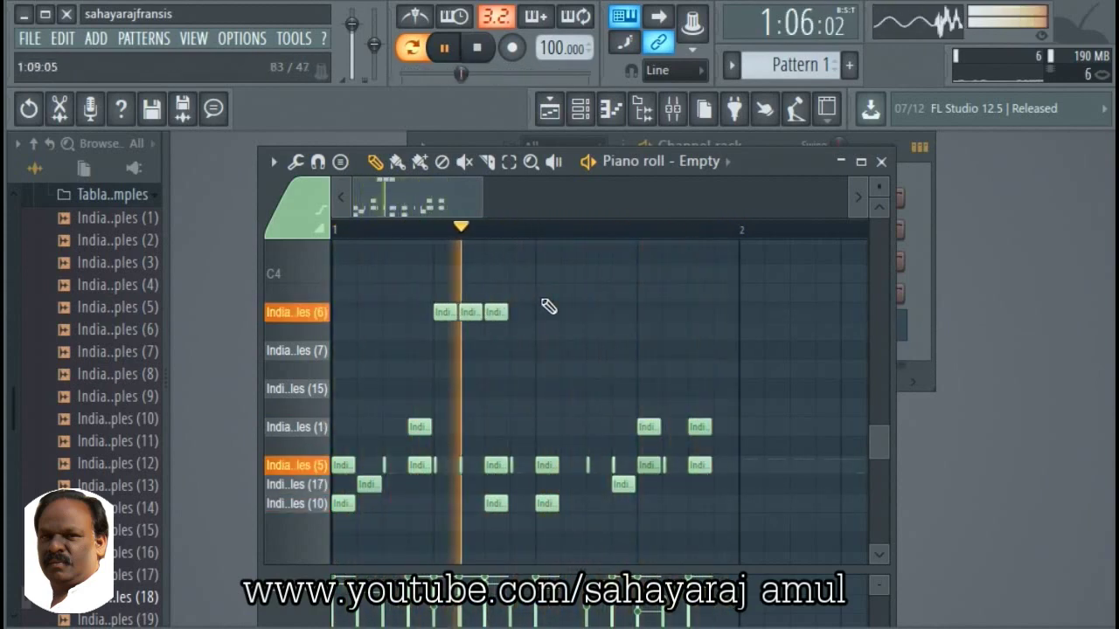
- Try the three tabla sample 6 notes on sample 7 in playback, and move them back to sample 6
left_click_drag(538, 294, 443, 362)
key("space")
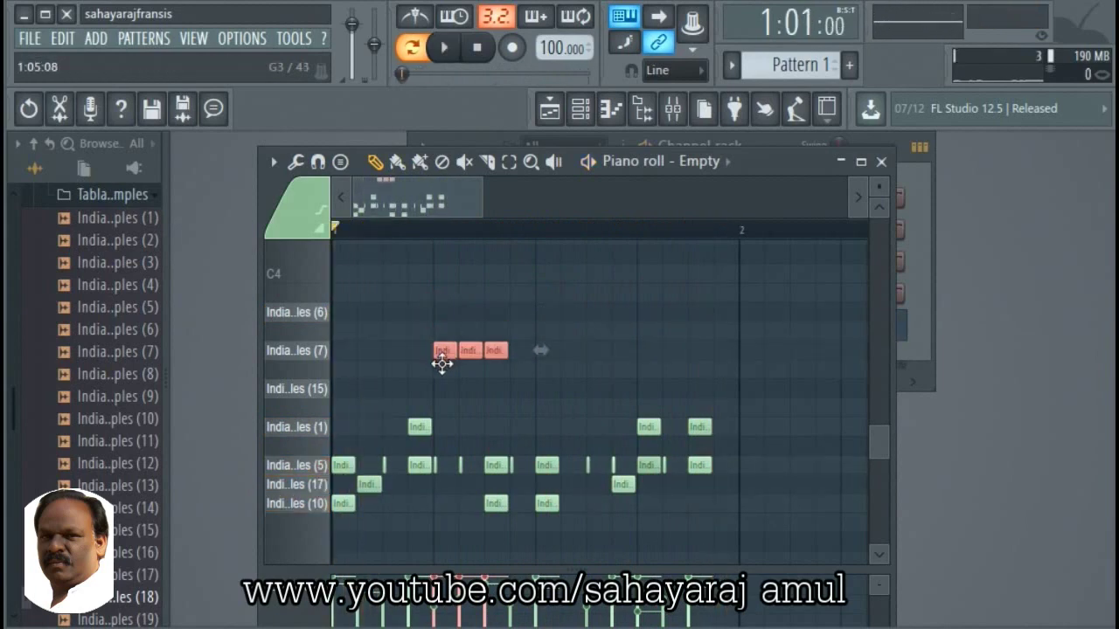
key("space")
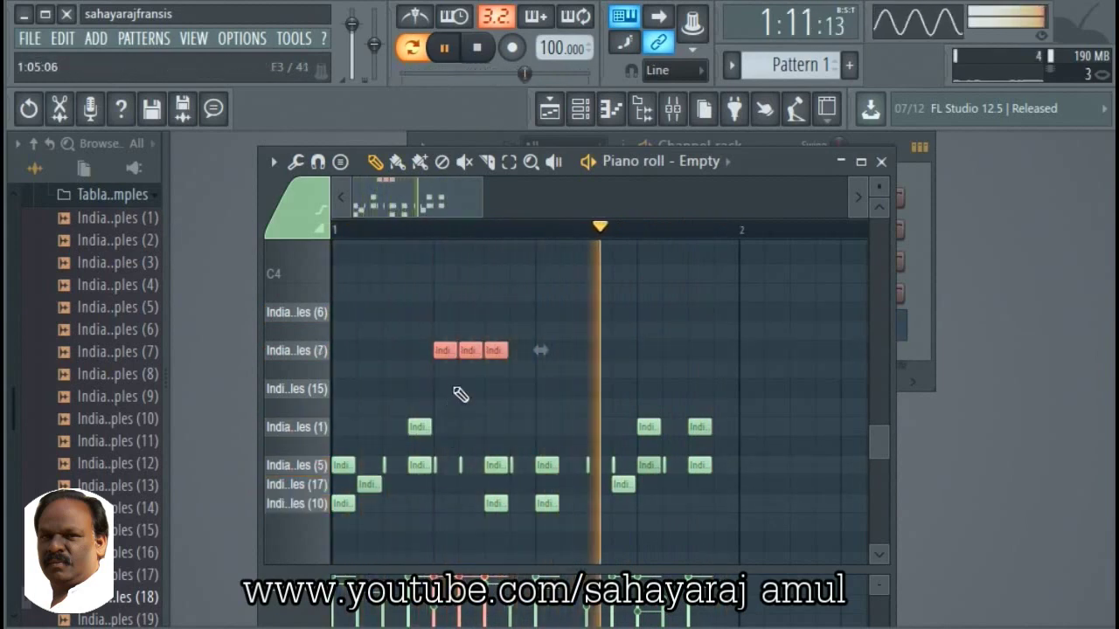
key("space")
left_click_drag(496, 351, 493, 309)
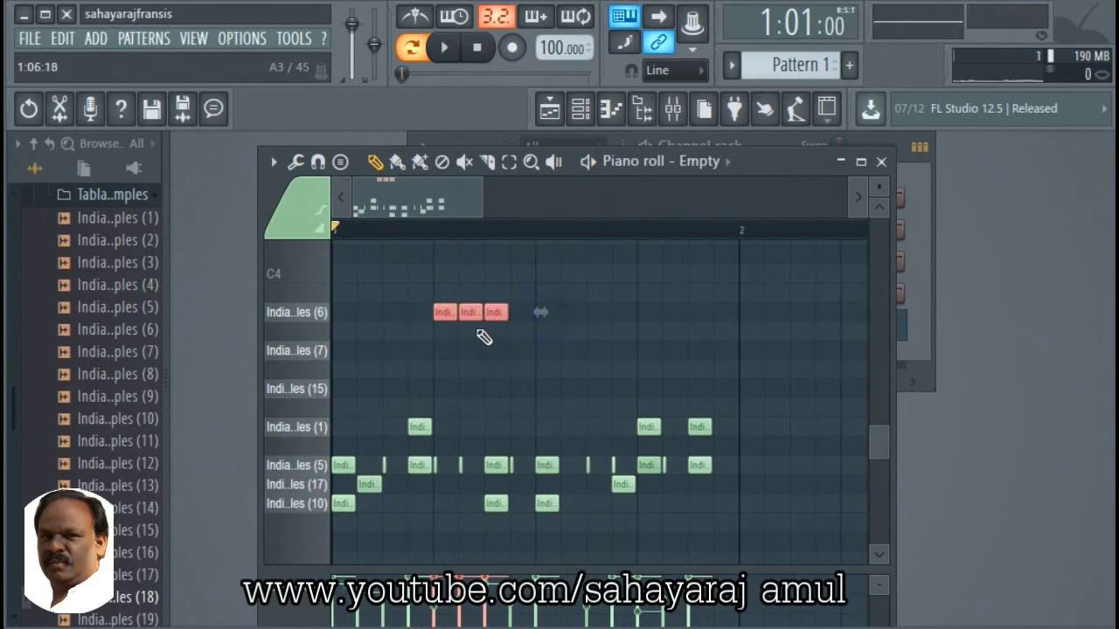
left_click(473, 341)
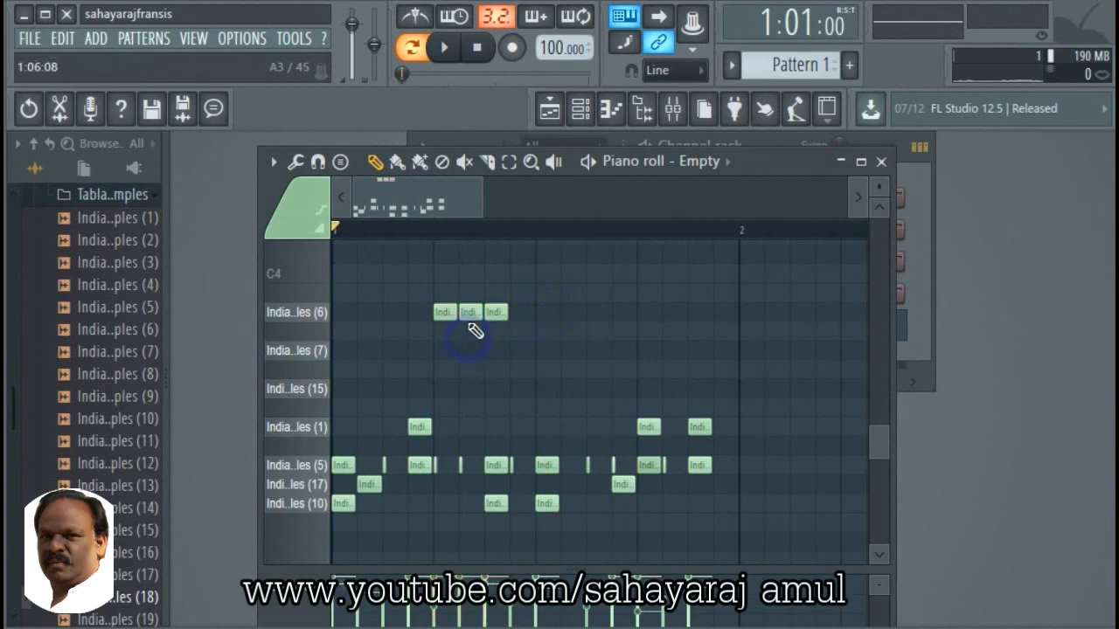
- Try the middle note at 1:06:00 on tabla sample 15 and then on A3, playing the pattern each time
left_click_drag(469, 310, 463, 406)
key("space")
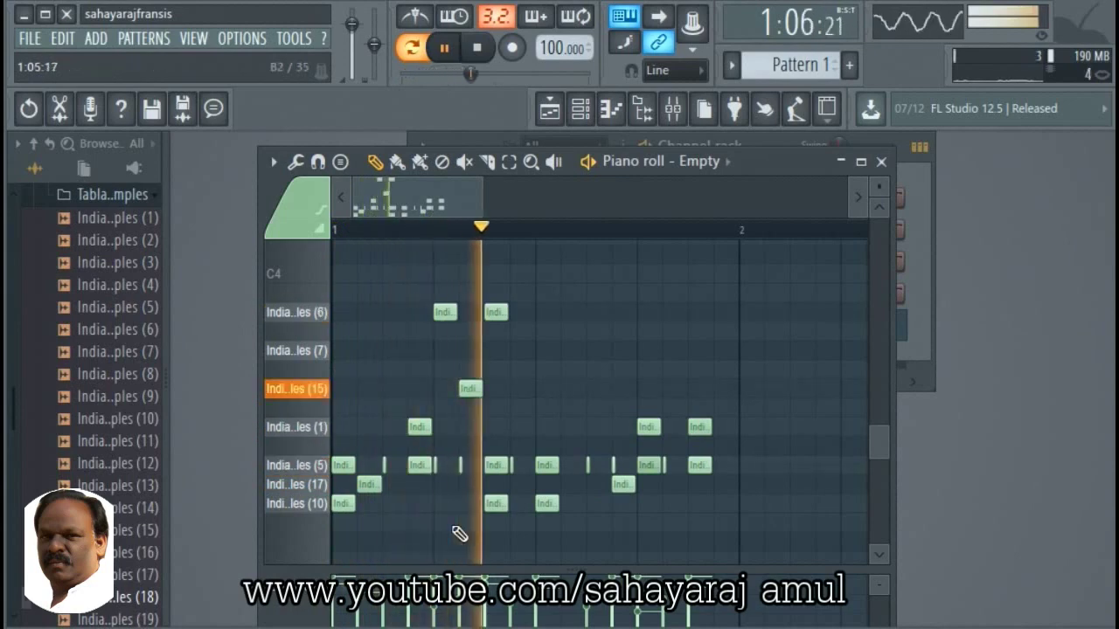
key("space")
left_click_drag(467, 388, 466, 327)
key("space")
key("space")
key("space")
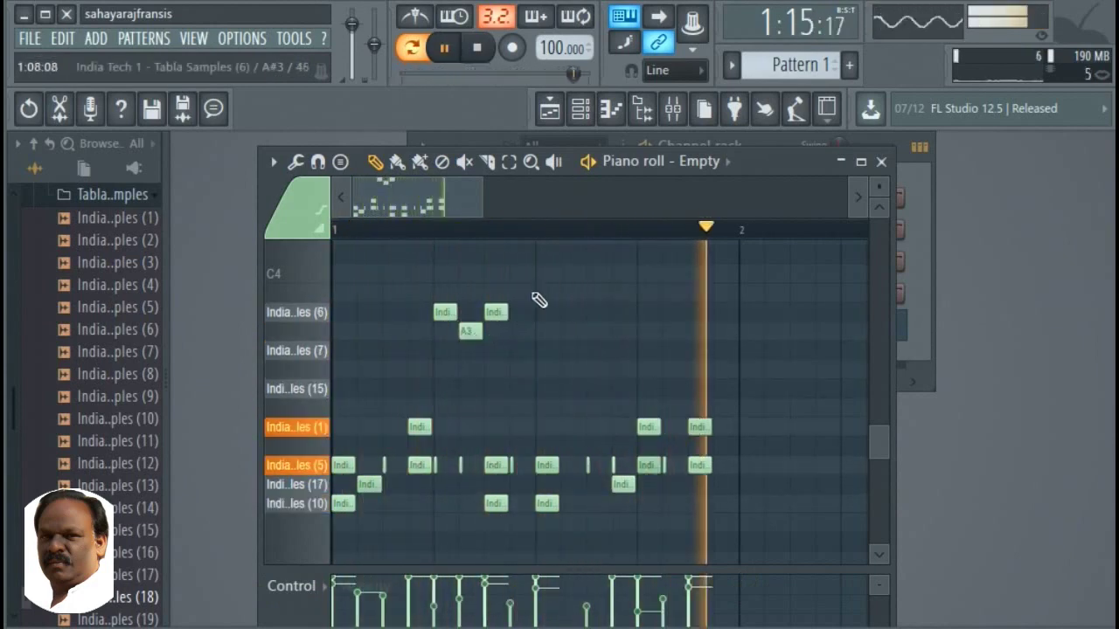
- Delete the three added notes between 1:05:00 and 1:07:00, and stop playback
left_click_drag(530, 290, 430, 360)
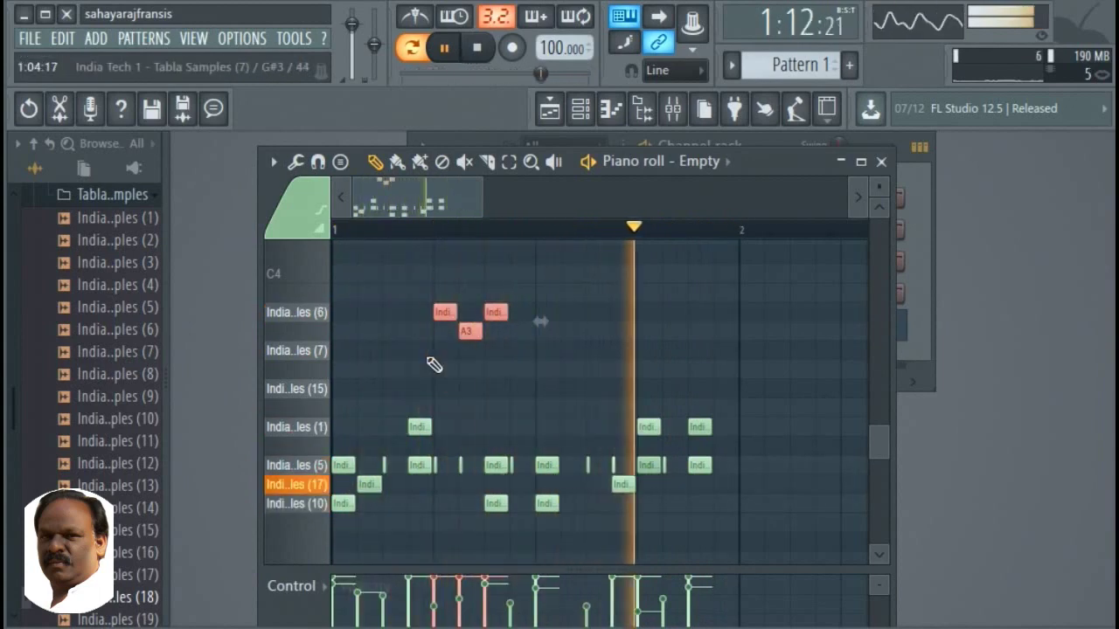
key("Delete")
key("space")
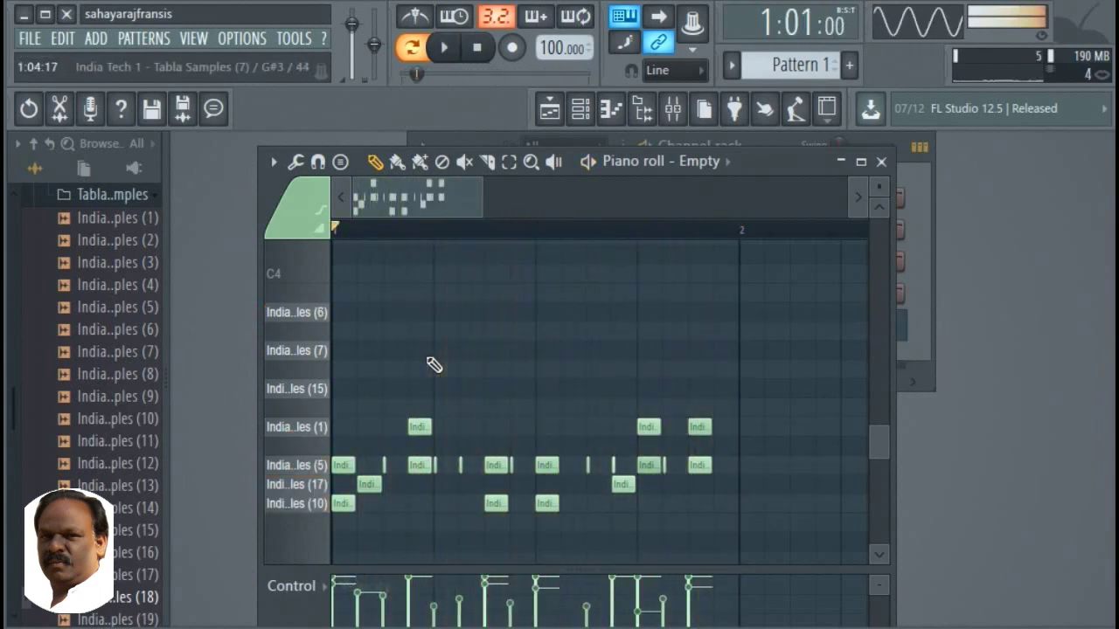
- Add one-step notes for tabla sample 10 at 1:13:00 and 1:15:00 and sample 17 at 1:14:00 and 1:16:00, and play the pattern
left_click(880, 161)
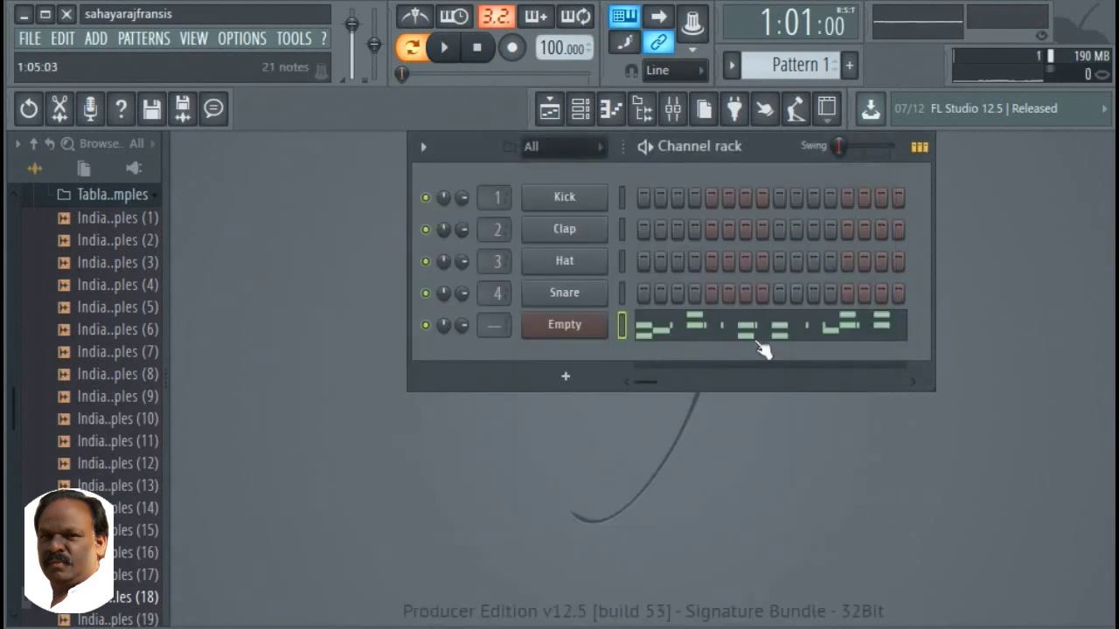
left_click(670, 333)
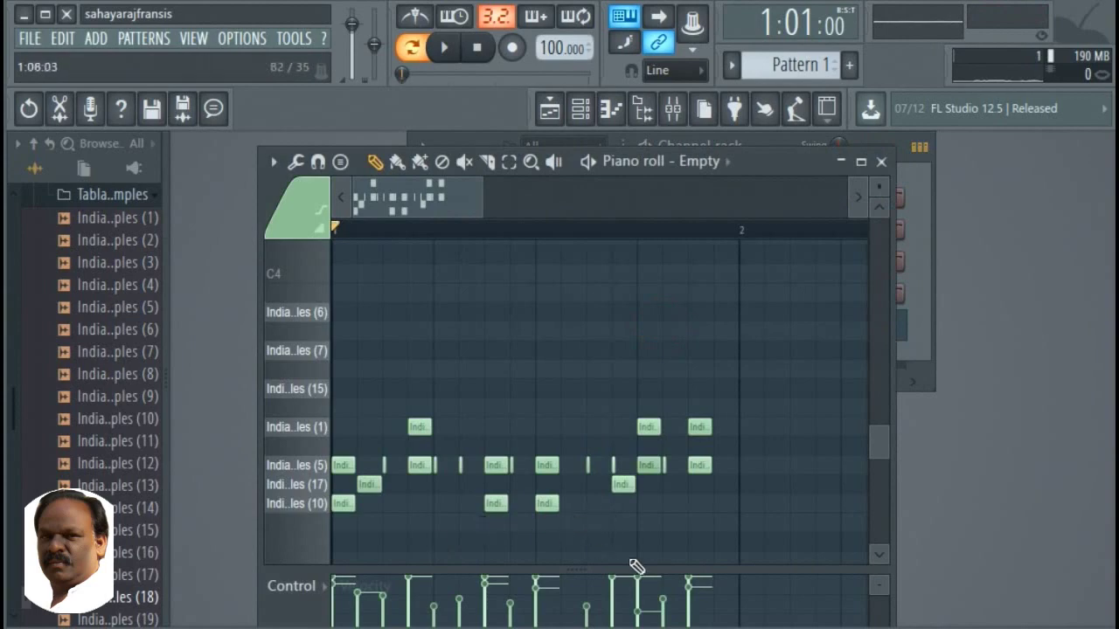
left_click(646, 505)
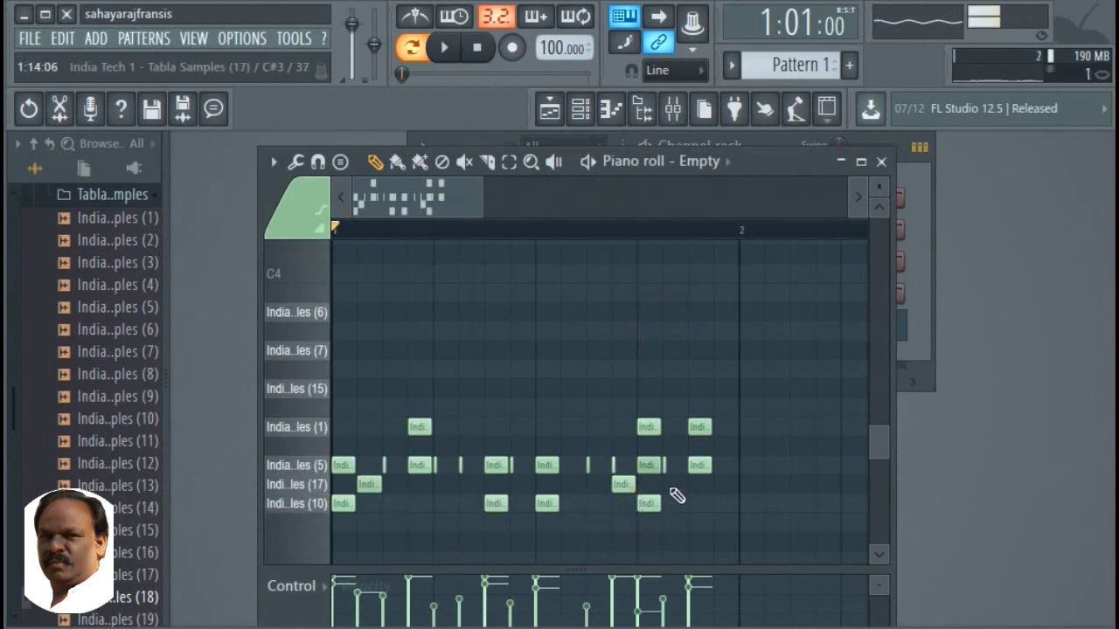
left_click(669, 485)
left_click(692, 505)
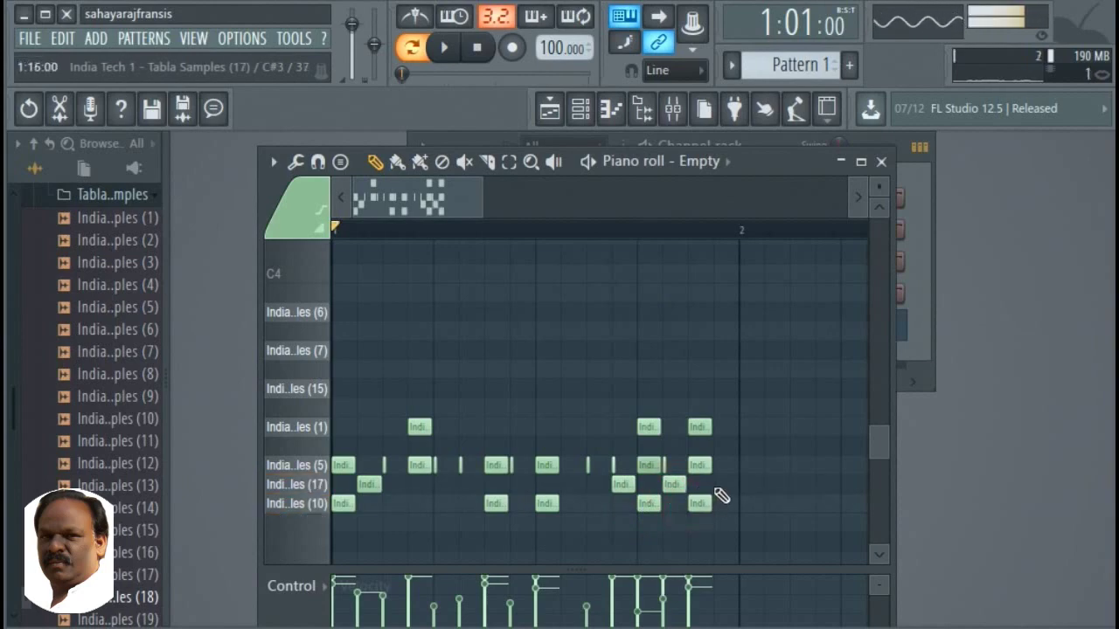
left_click(721, 486)
key("space")
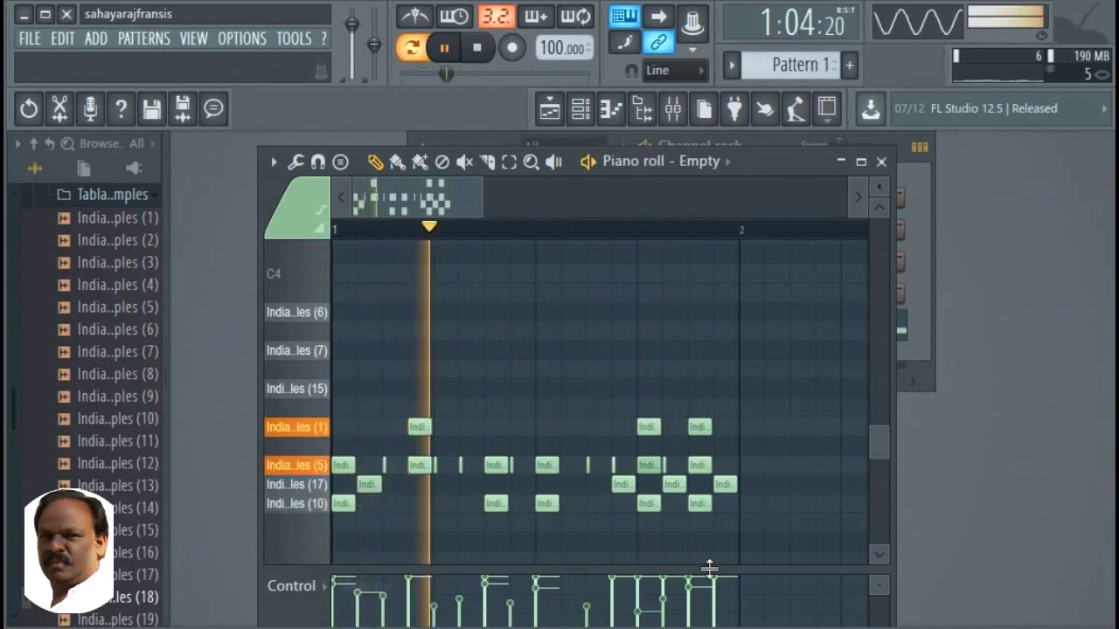
key("space")
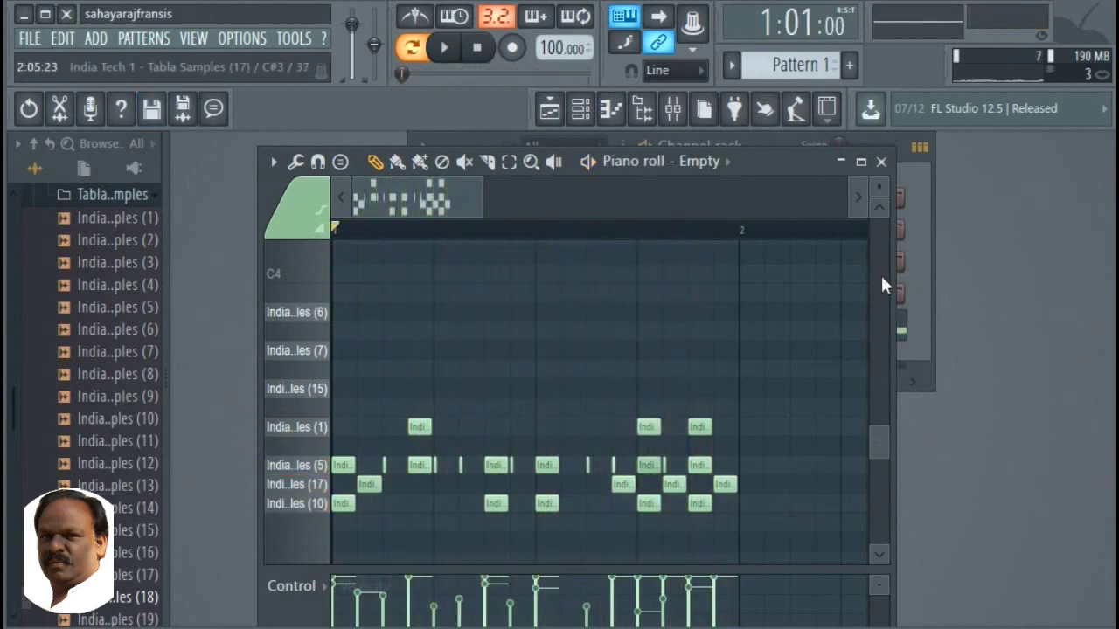
- Place four consecutive Pattern 1 clips on playlist Track 1 starting at bar 1, and play them in song mode
left_click(881, 161)
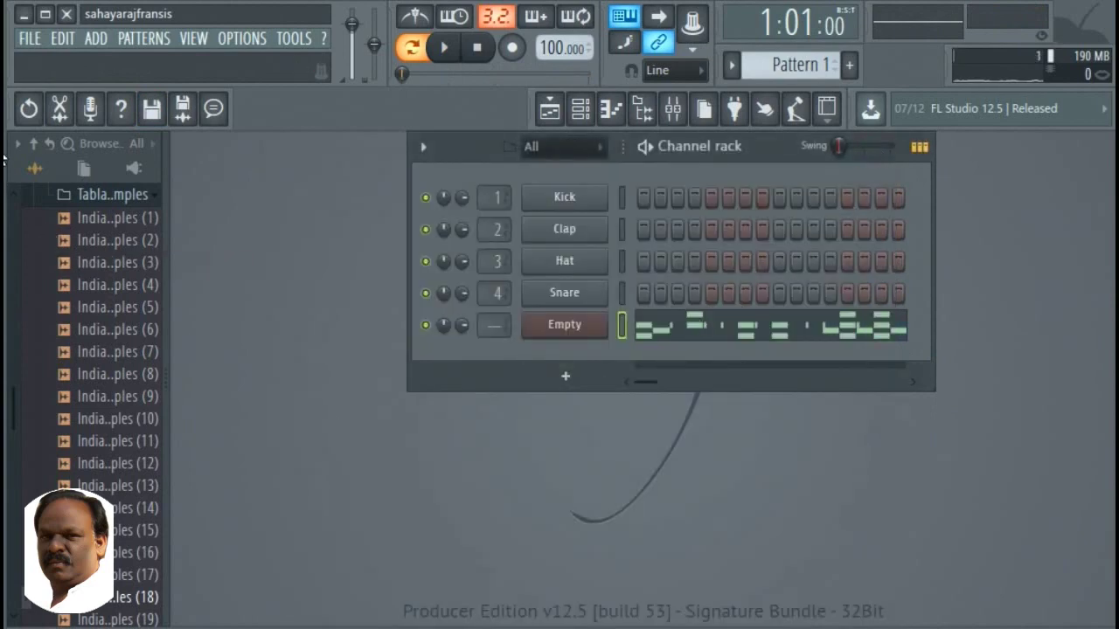
left_click(37, 144)
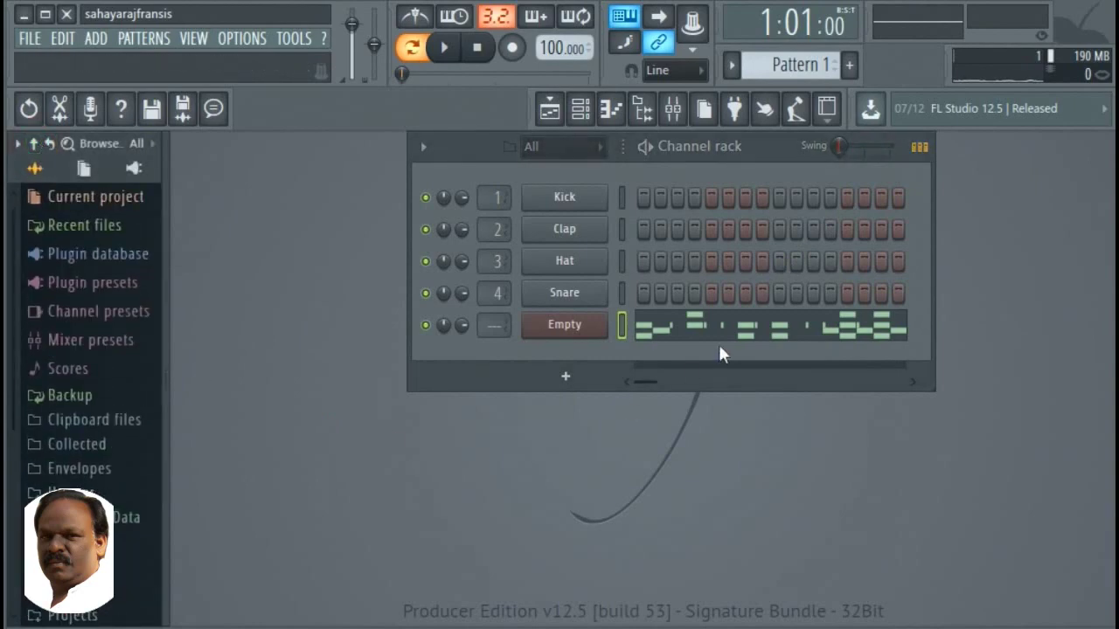
left_click(553, 111)
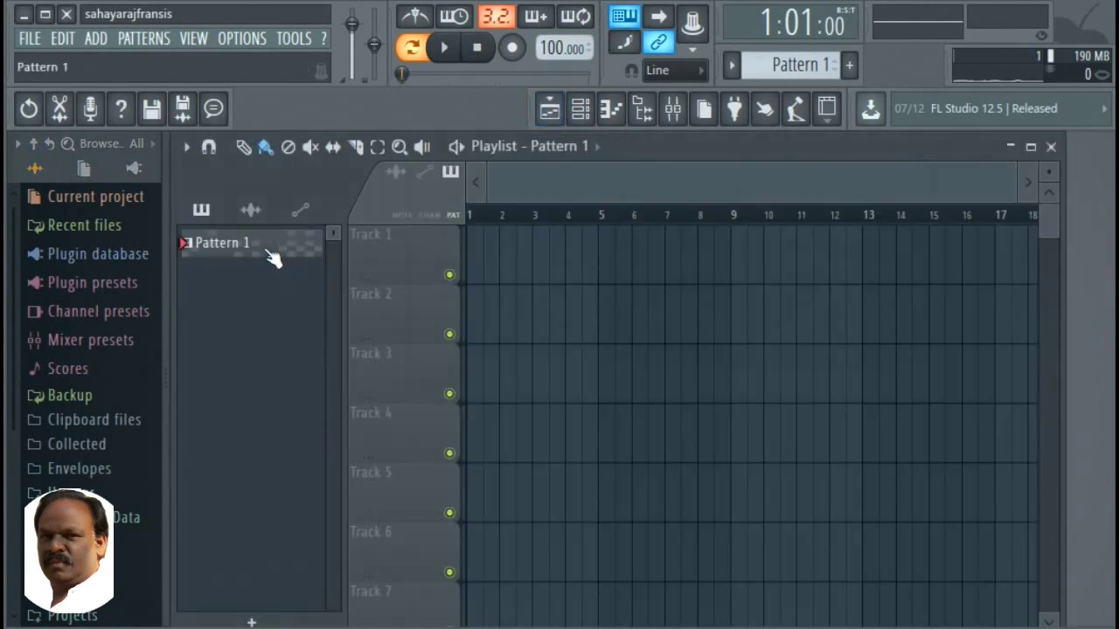
left_click_drag(319, 295, 469, 250)
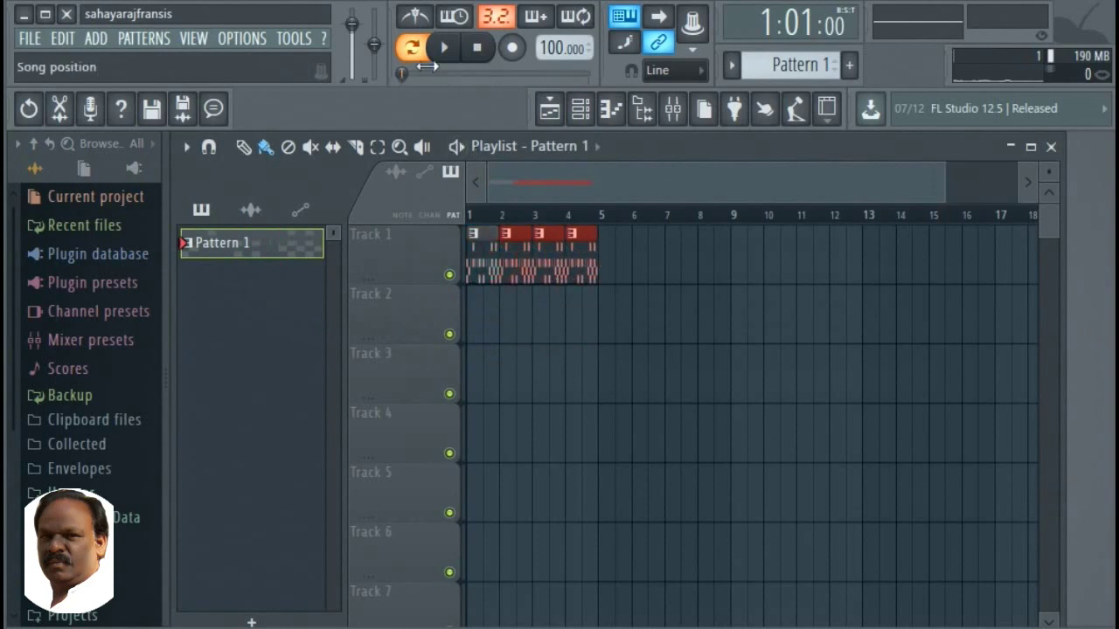
key("space")
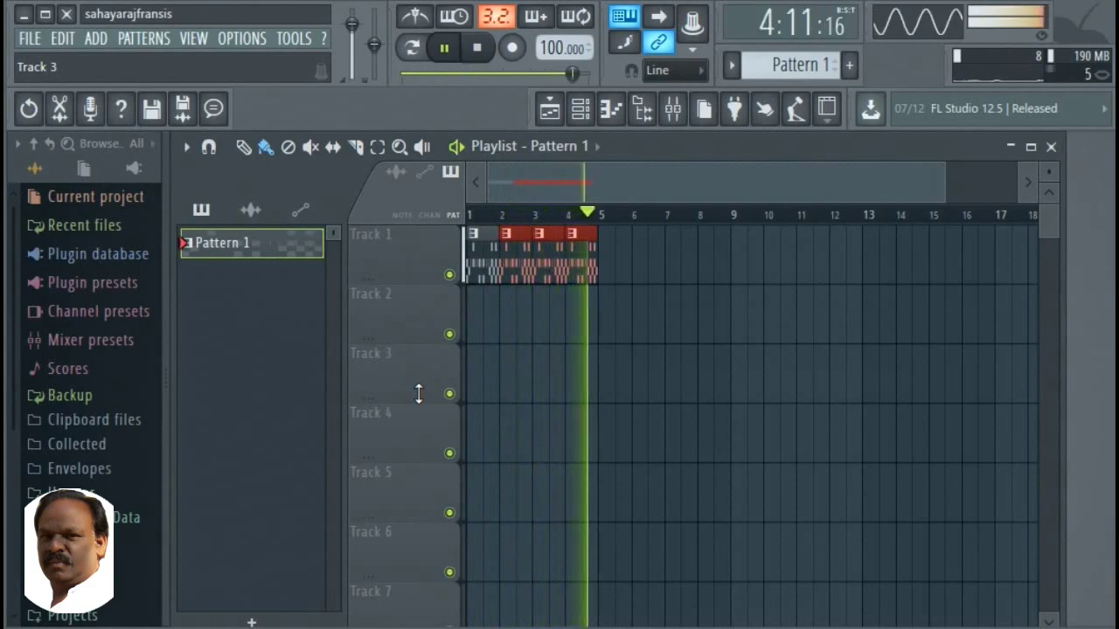
key("space")
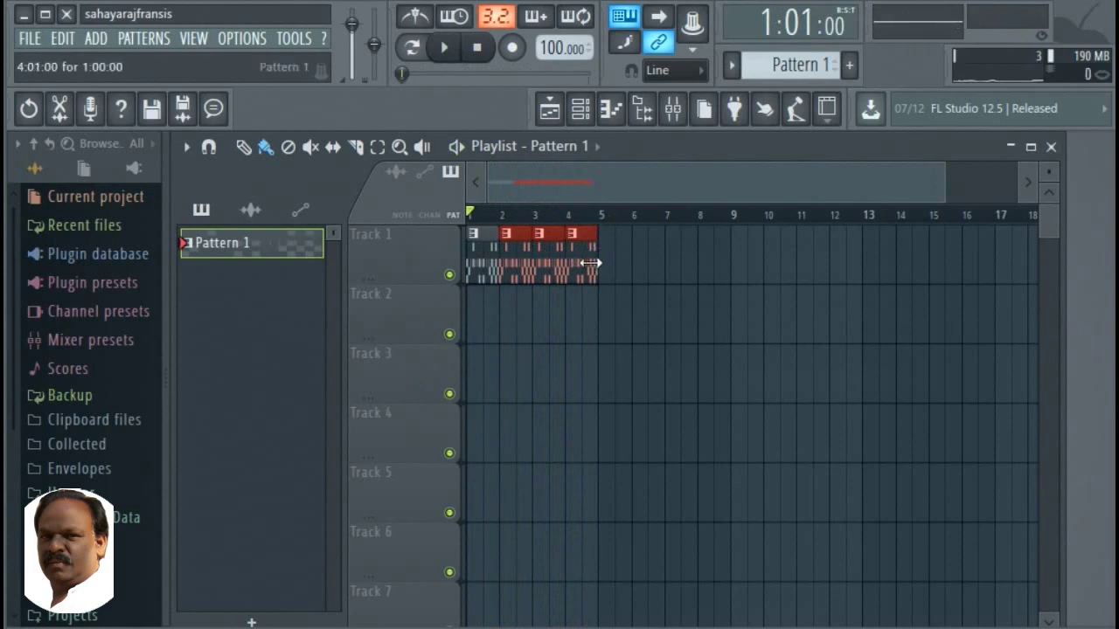
- Render Pattern 1 as a WAV audio clip with 16Bit int depth and the Leave remainder tail
right_click(288, 256)
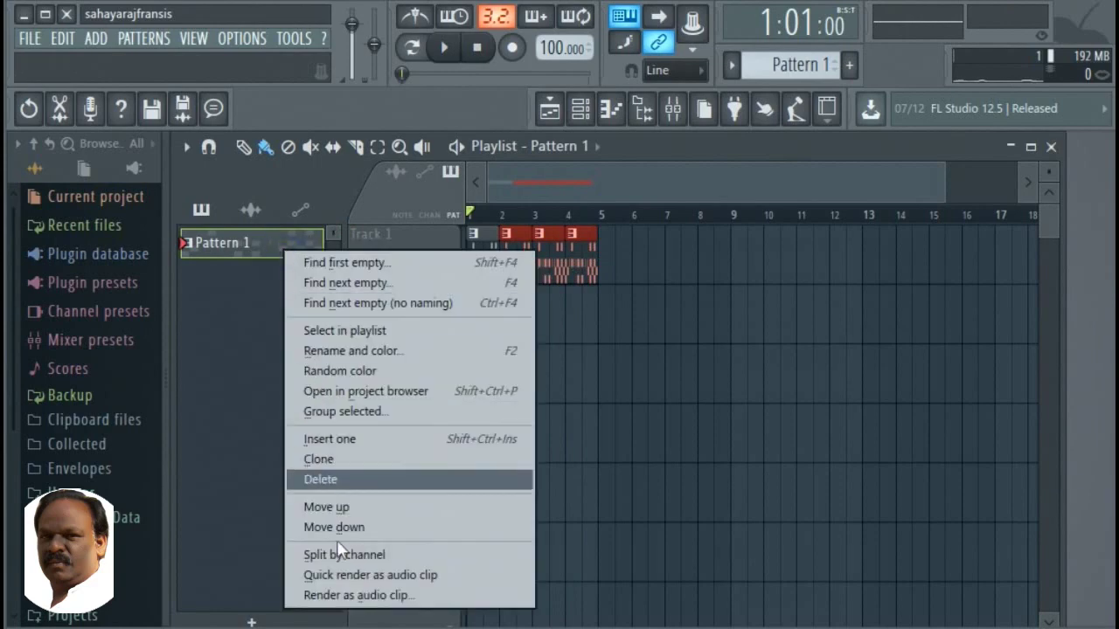
left_click(338, 596)
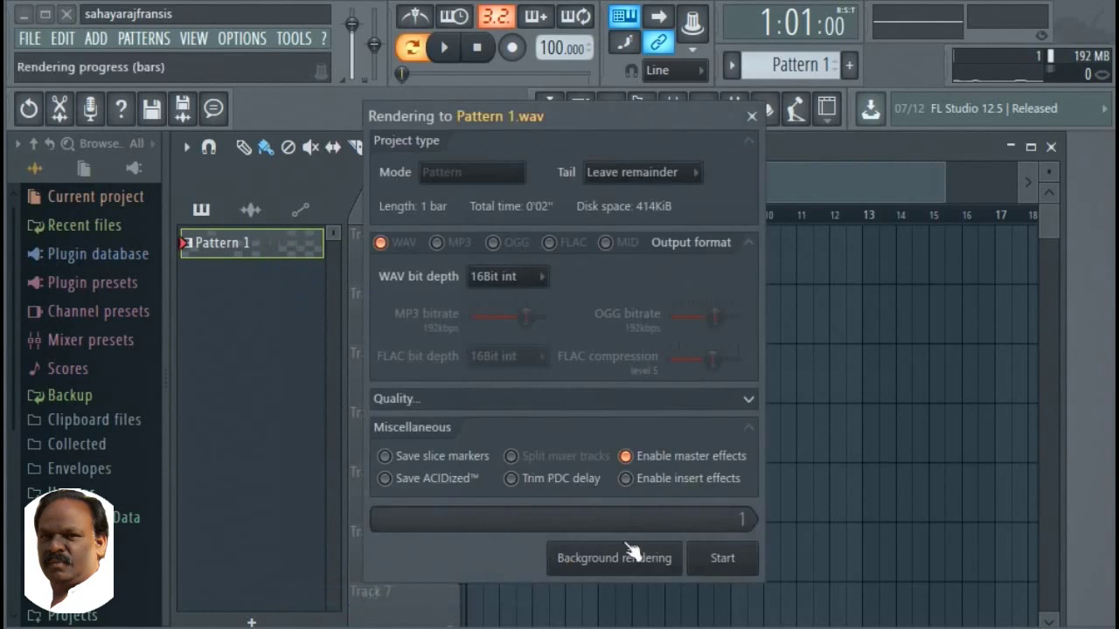
left_click(724, 570)
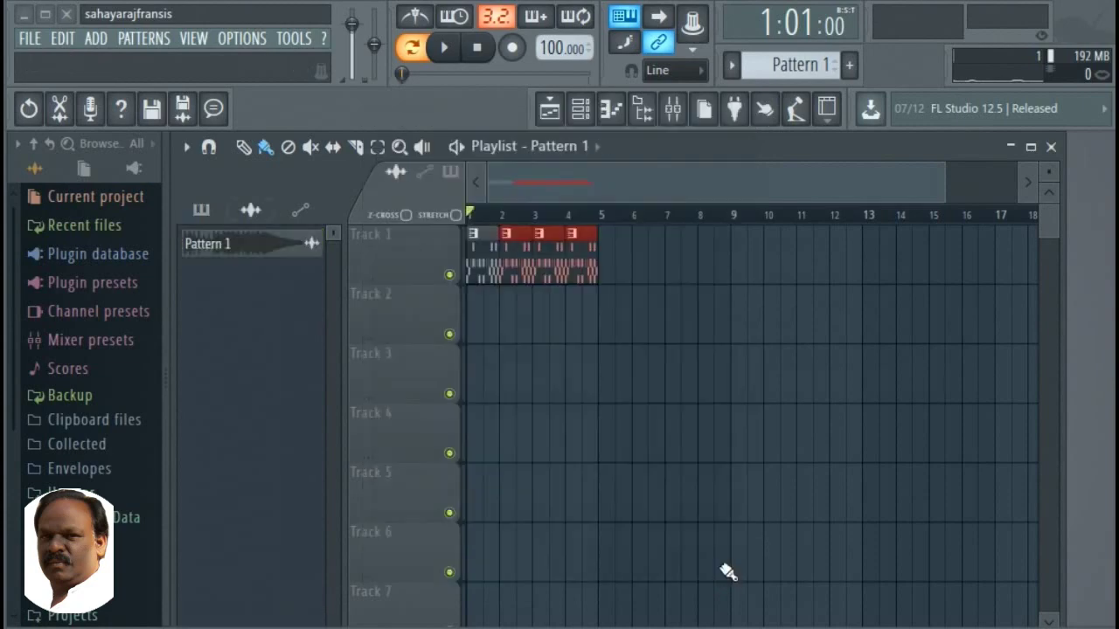
- Place the rendered Pattern 1 audio clip at bar 1 of Track 2, and play the arrangement in song mode
left_click(258, 249)
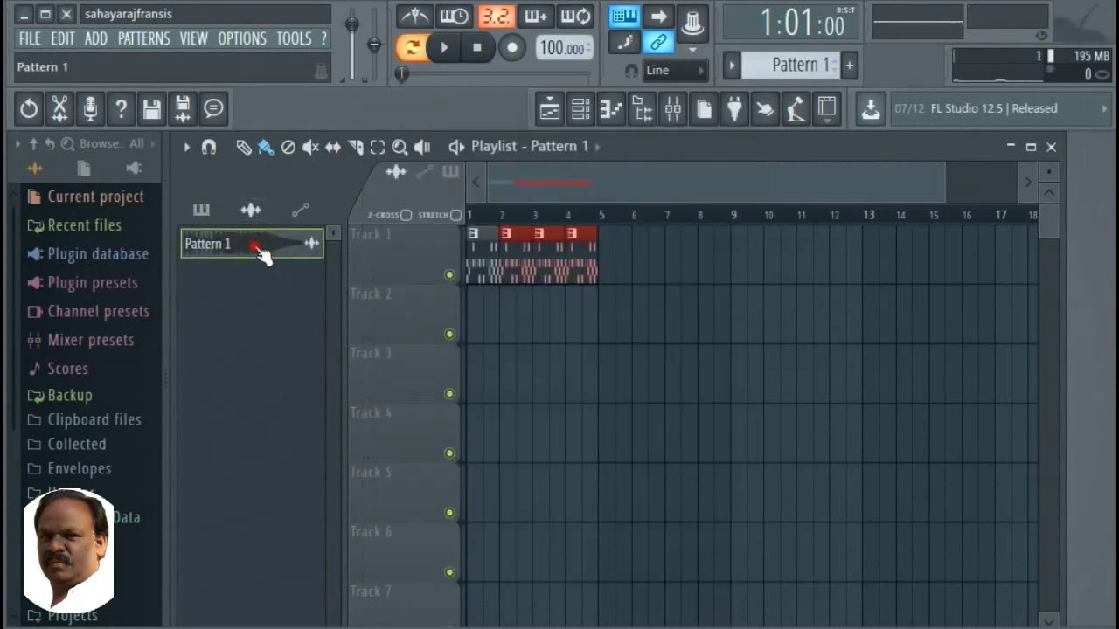
left_click_drag(260, 252, 468, 307)
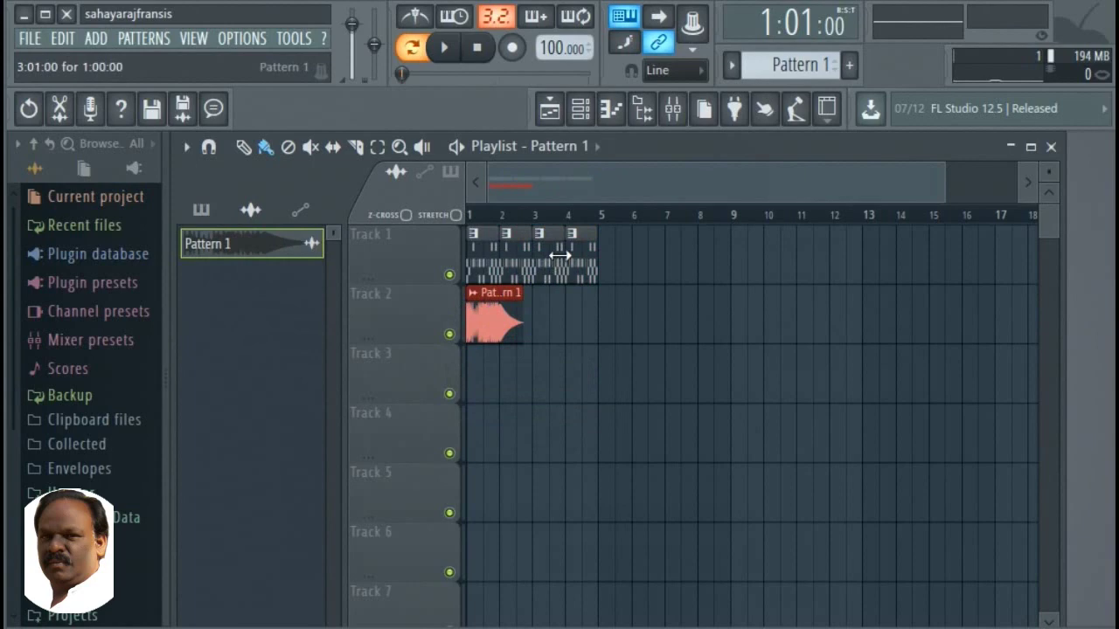
key("space")
key("space")
left_click(419, 52)
key("space")
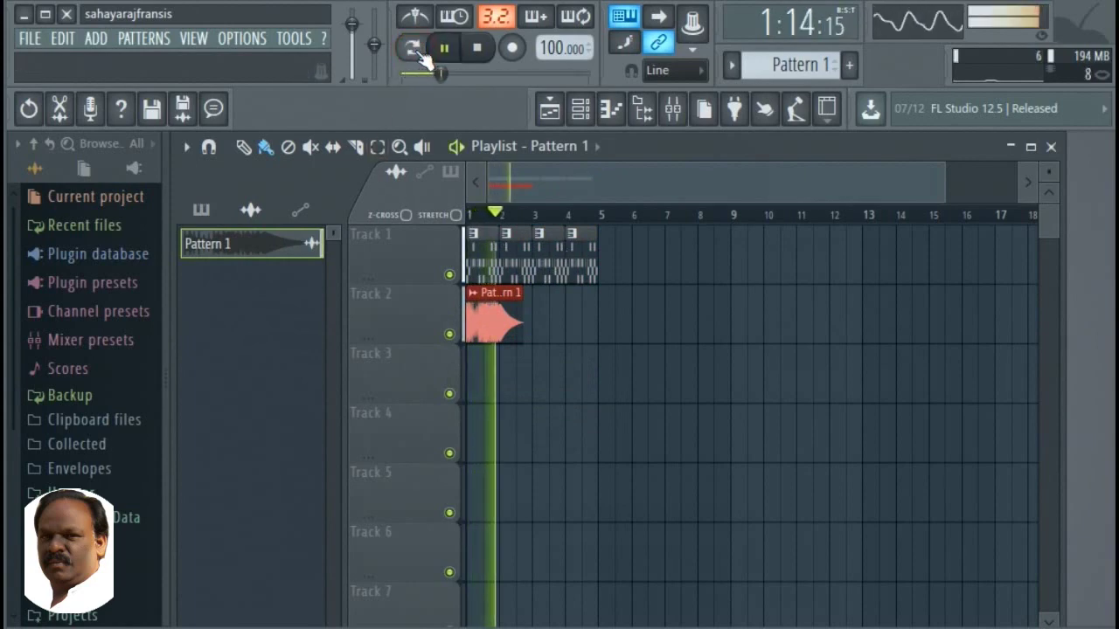
key("space")
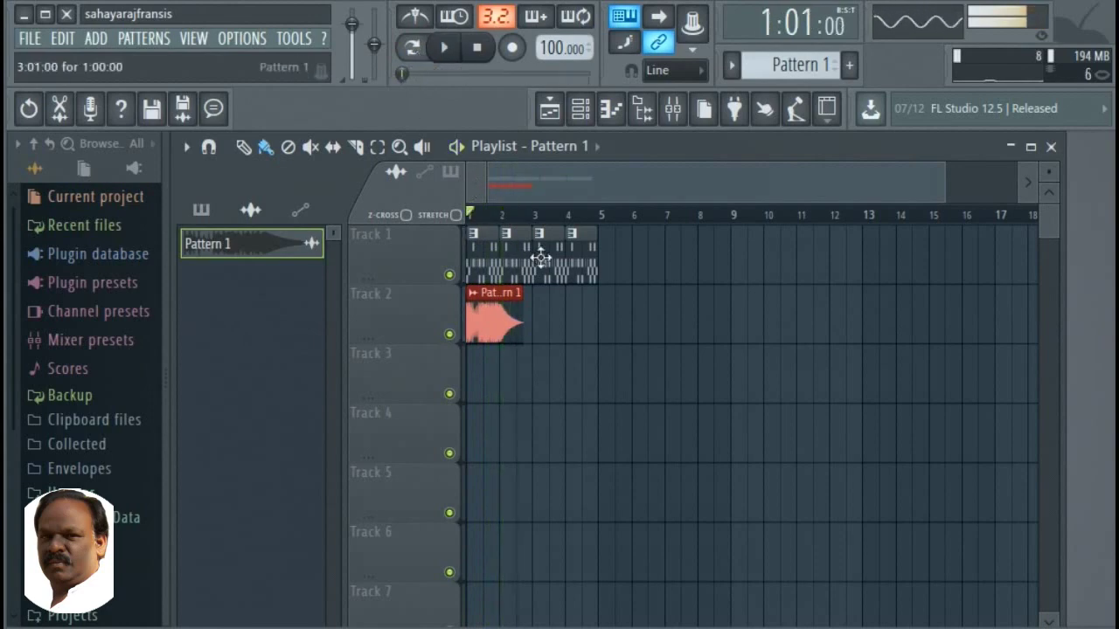
- Mute Track 1 and play the audio clip on Track 2 alone
left_click(449, 275)
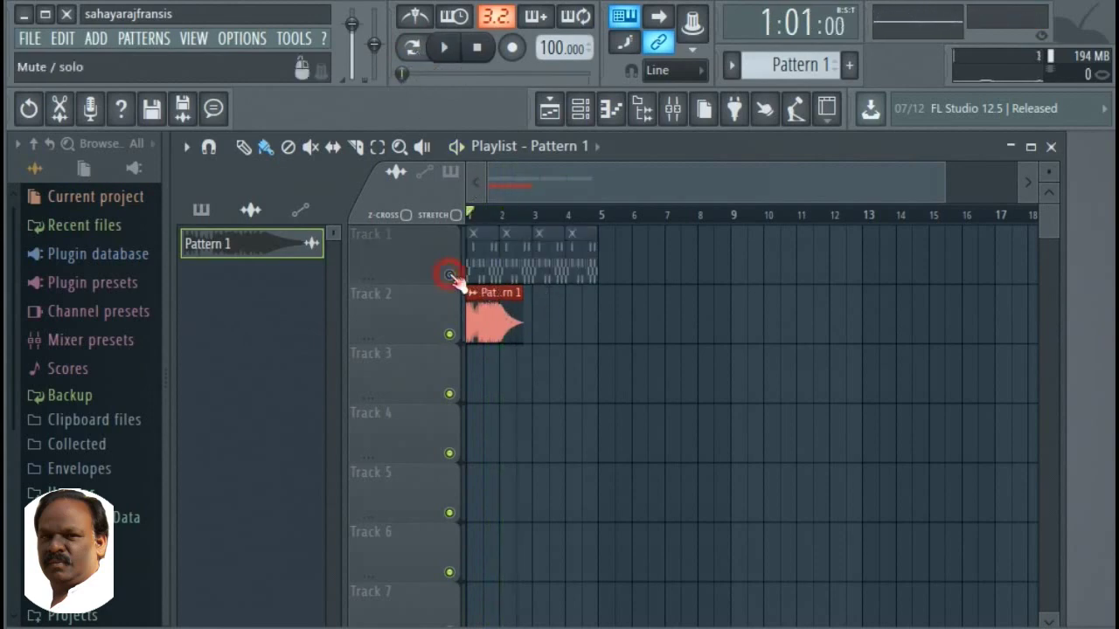
key("space")
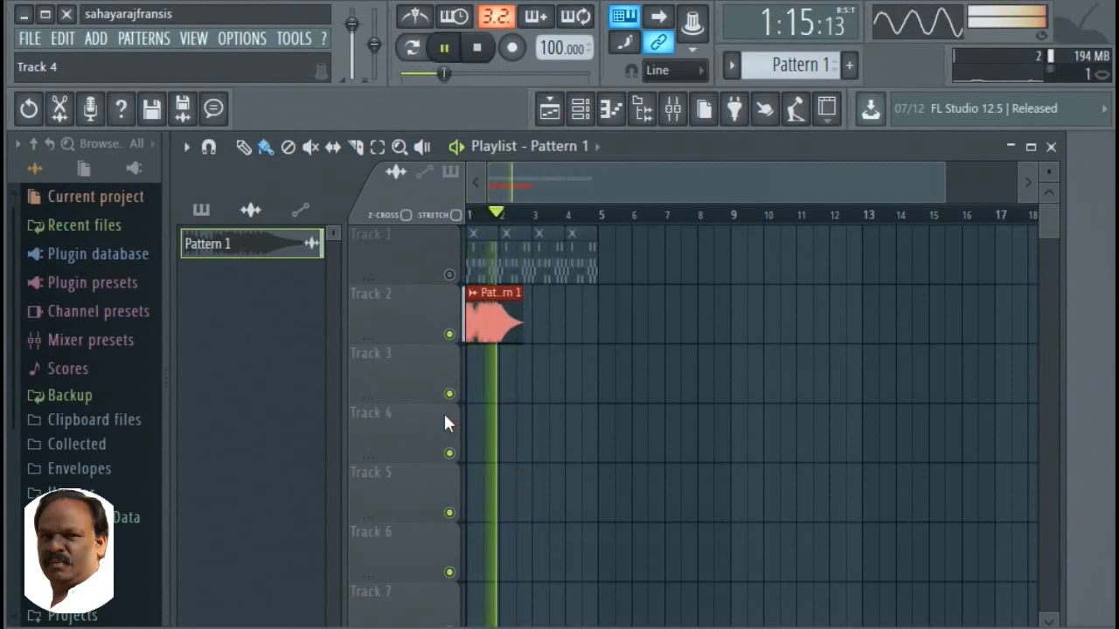
key("space")
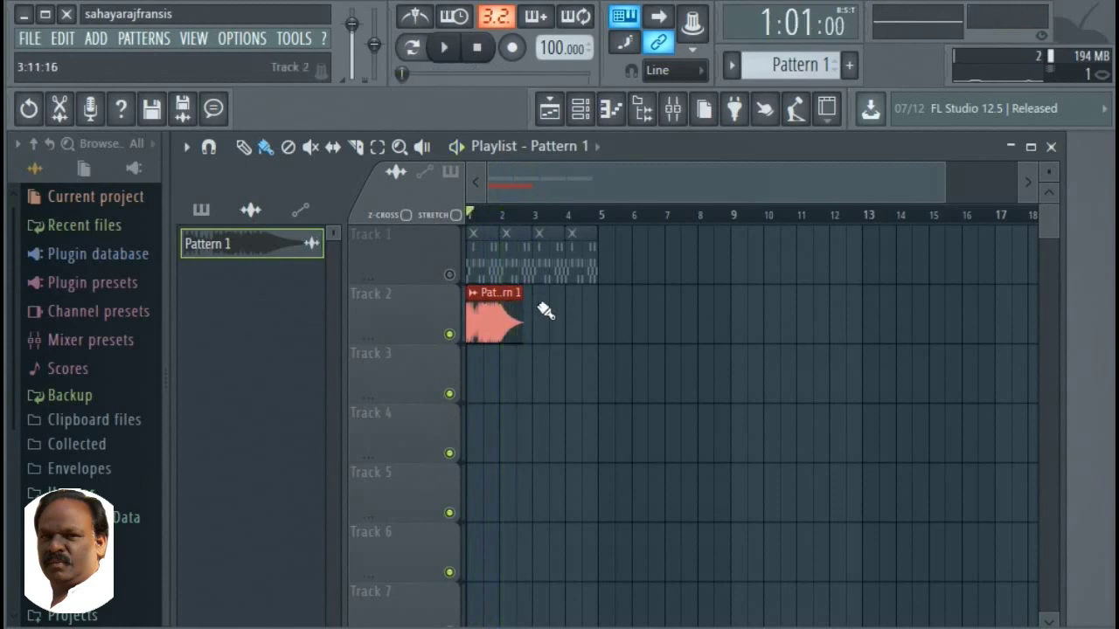
- Trim the tail of the Track 2 audio clip to a length of about 0:15:23, and play it
left_click_drag(519, 307, 493, 303)
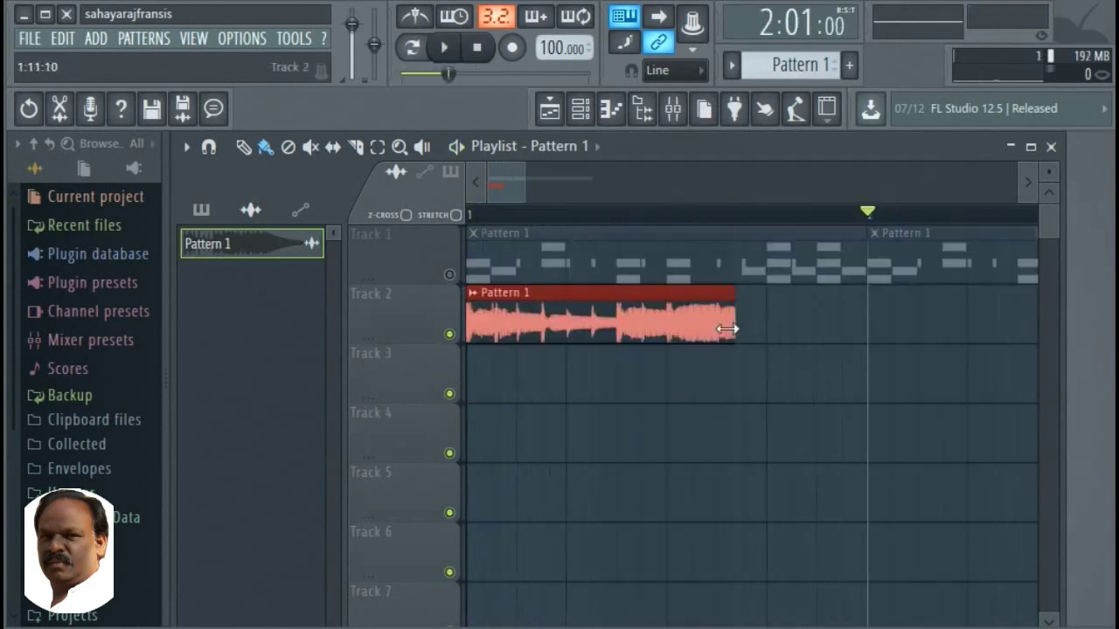
left_click_drag(731, 329, 853, 336)
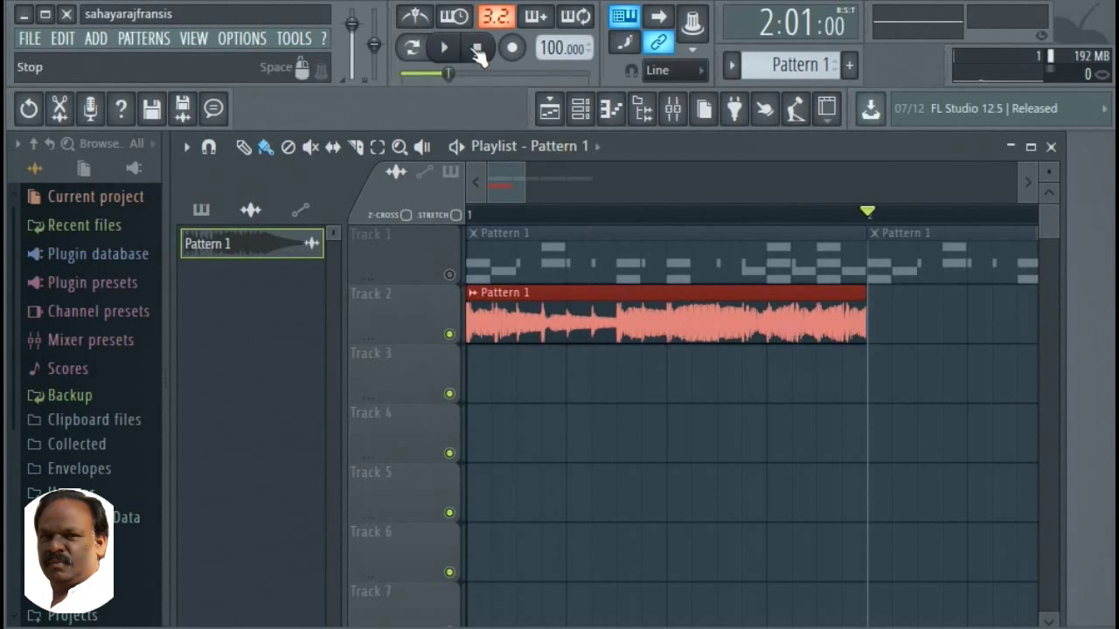
left_click(477, 49)
key("space")
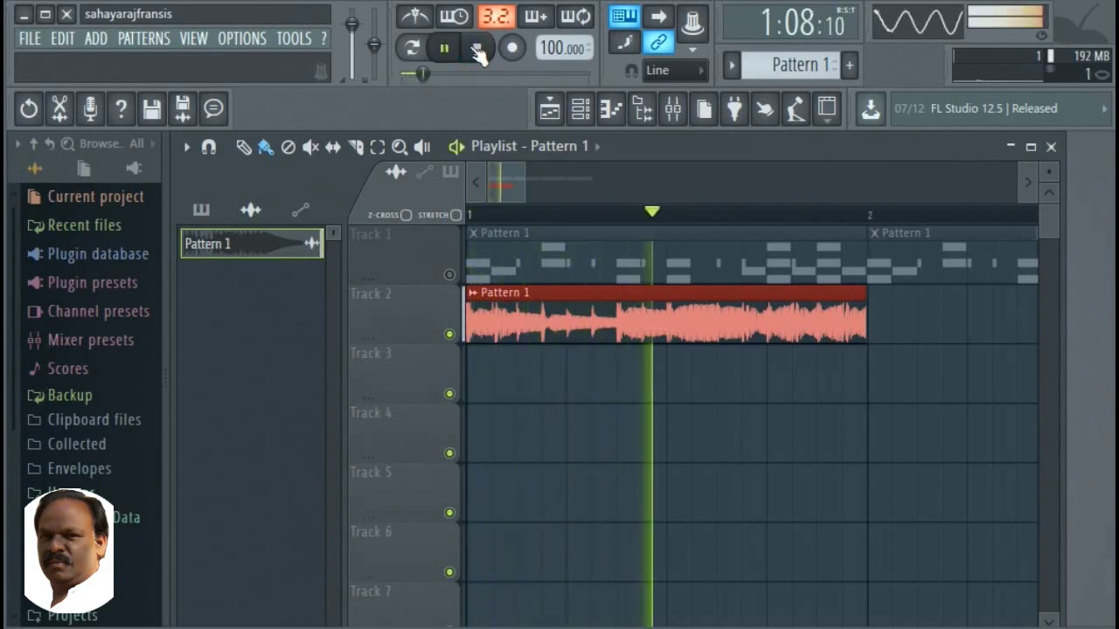
left_click(477, 49)
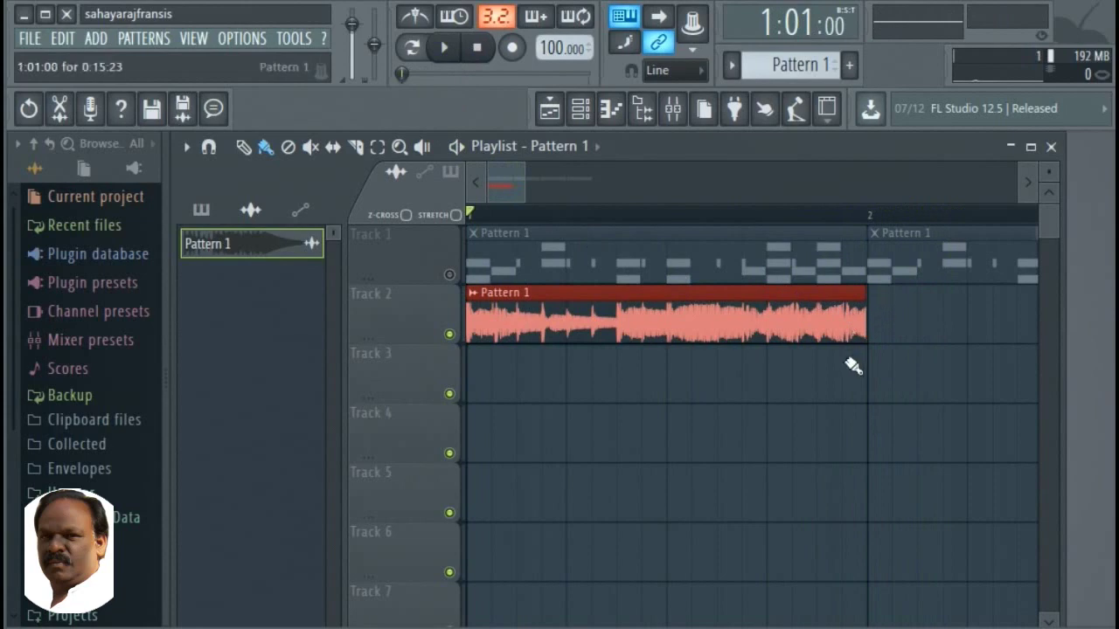
- Fine-adjust the end of the Track 2 audio clip to the bar 2 line for a length of 1:00:00
scroll(853, 368, "up", 3)
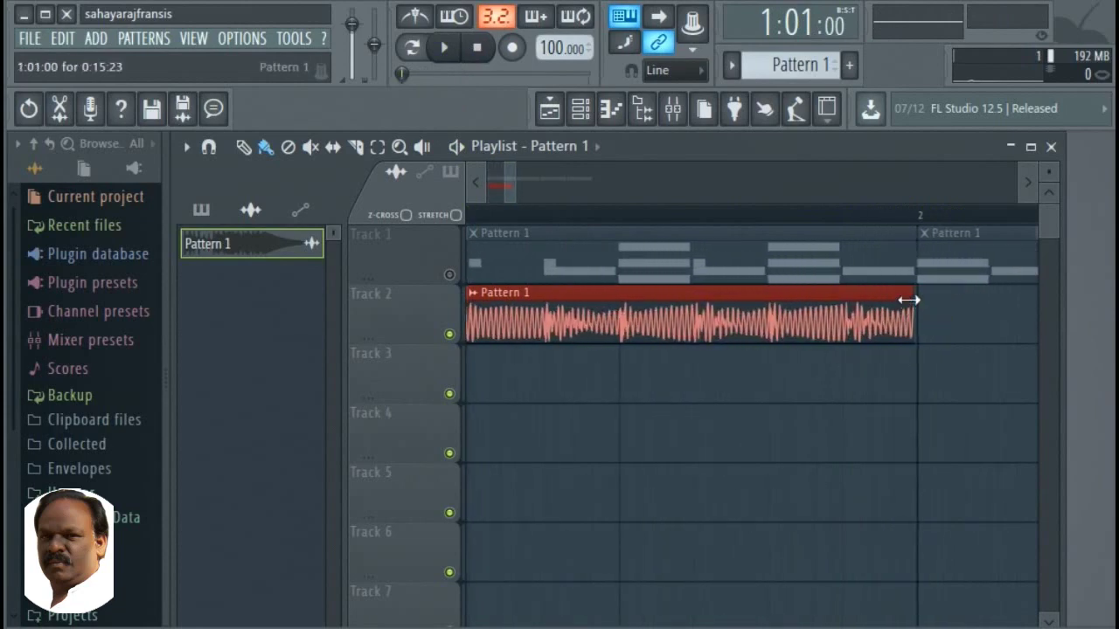
left_click_drag(909, 300, 914, 300)
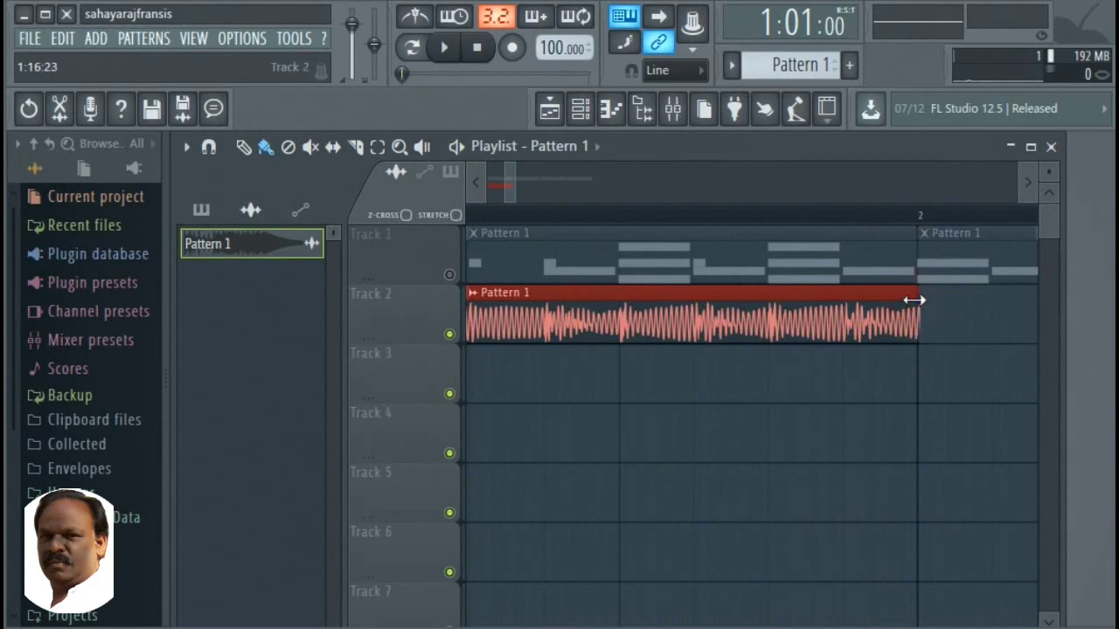
left_click(911, 301)
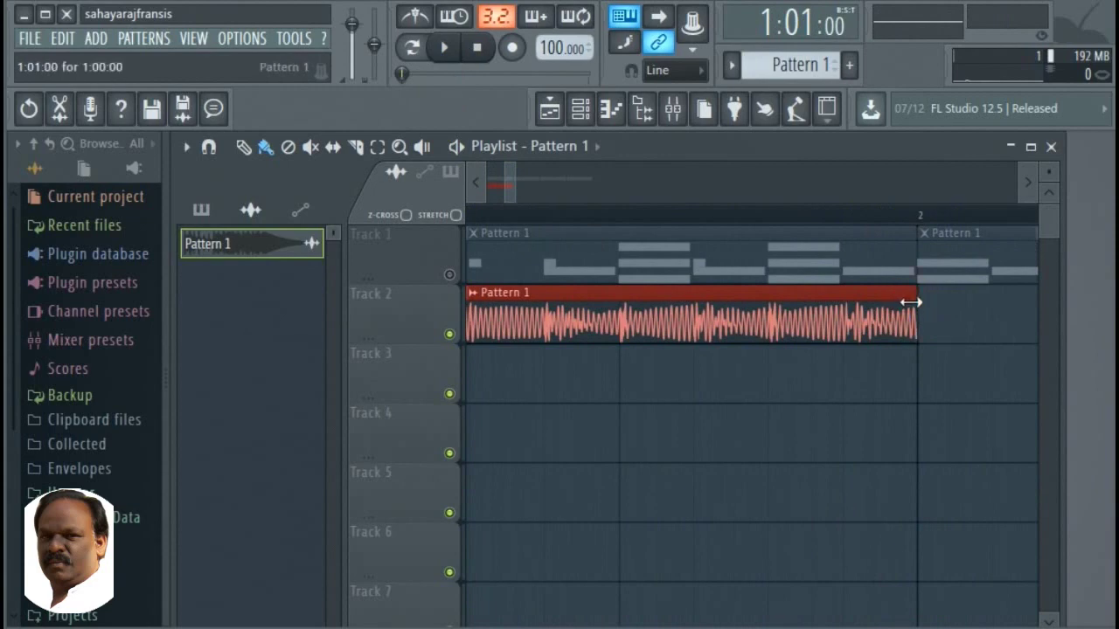
- Duplicate the trimmed audio clip twice on Track 2 so that copies start at bars 2 and 3
scroll(910, 302, "down", 2)
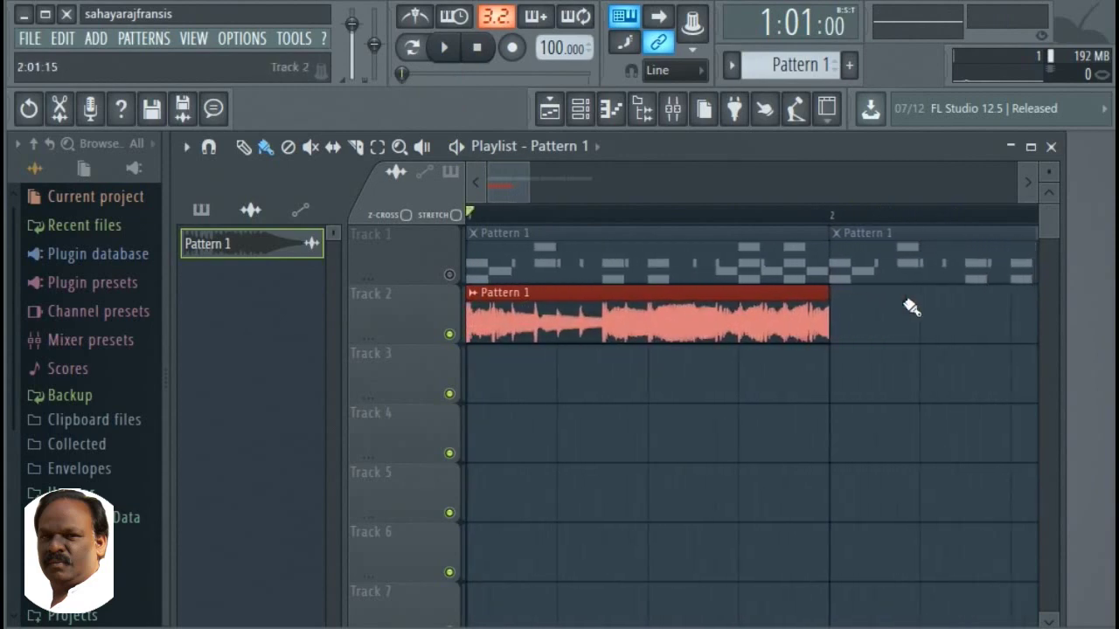
scroll(911, 306, "down", 2)
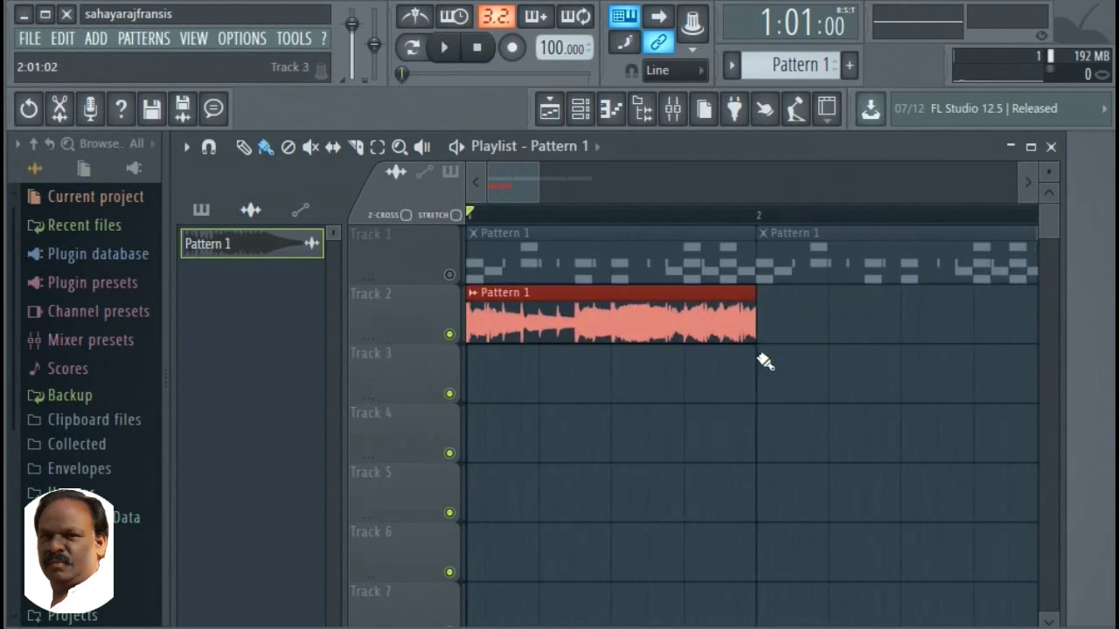
key("ctrl+b")
scroll(764, 361, "down", 1)
key("ctrl+b")
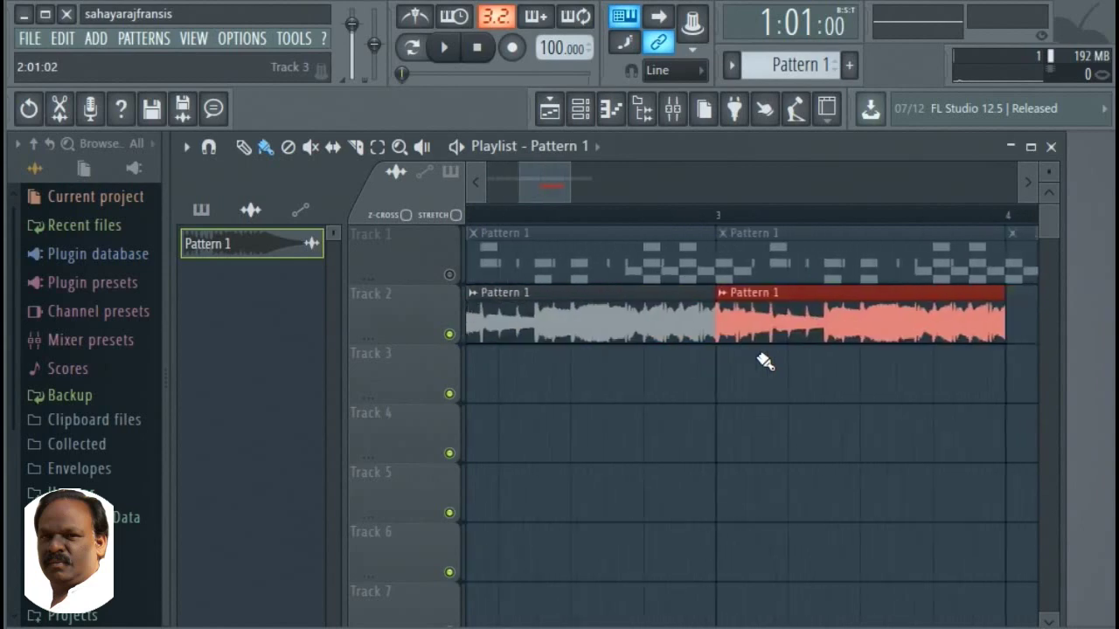
scroll(765, 361, "down", 2)
scroll(765, 361, "up", 1)
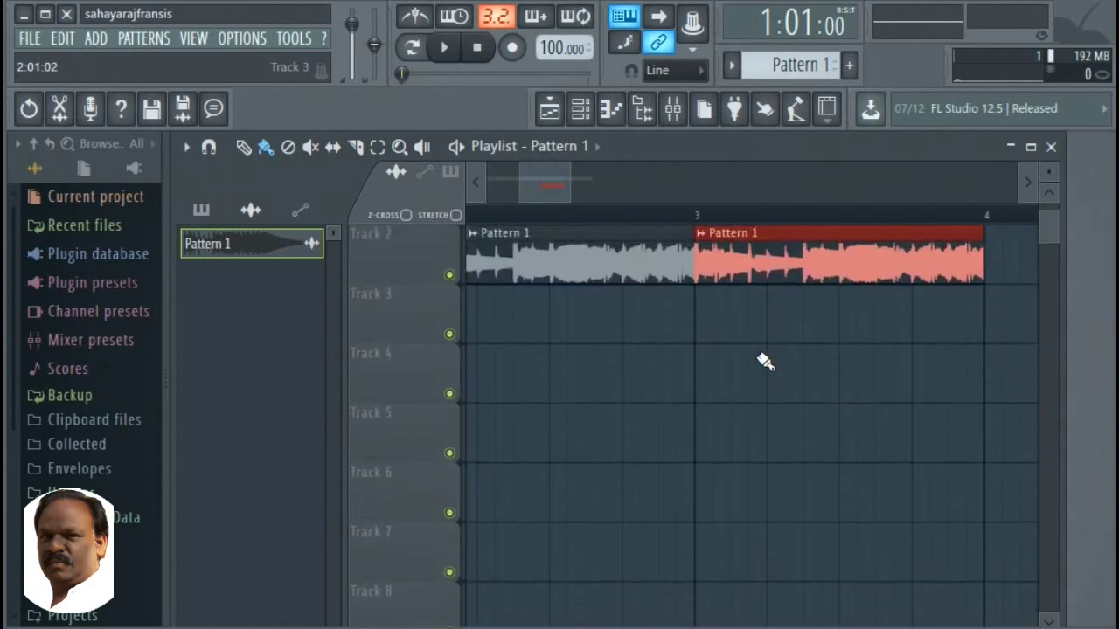
scroll(761, 361, "down", 3)
scroll(757, 361, "down", 1)
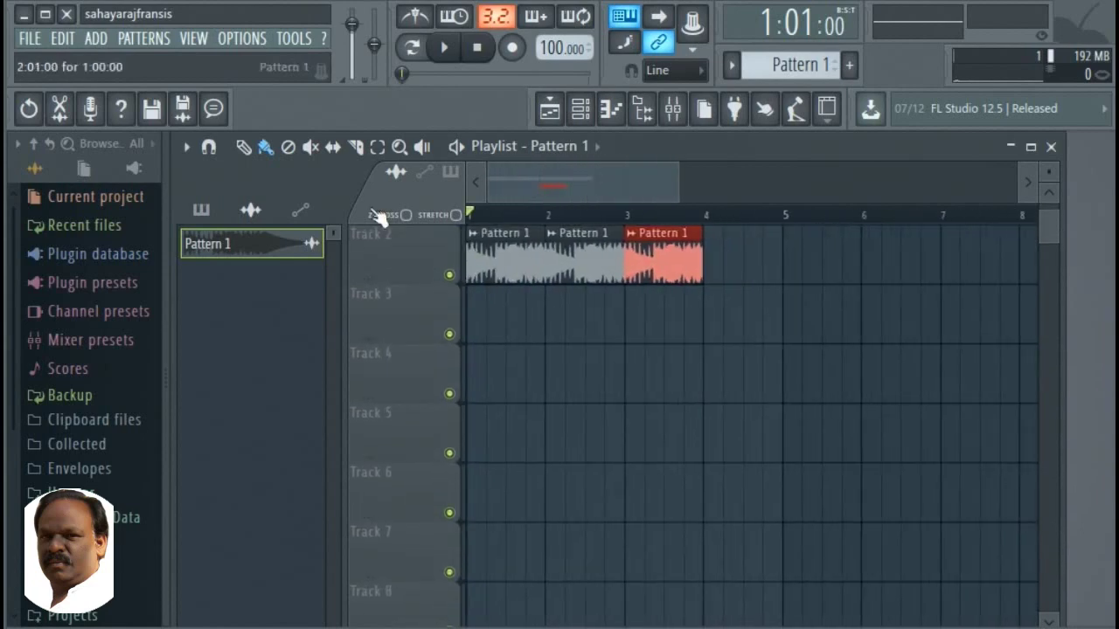
- Play the consecutive audio clips on Track 2 from the start of the song, and stop playback
left_click(1055, 232)
left_click_drag(1055, 233, 1052, 210)
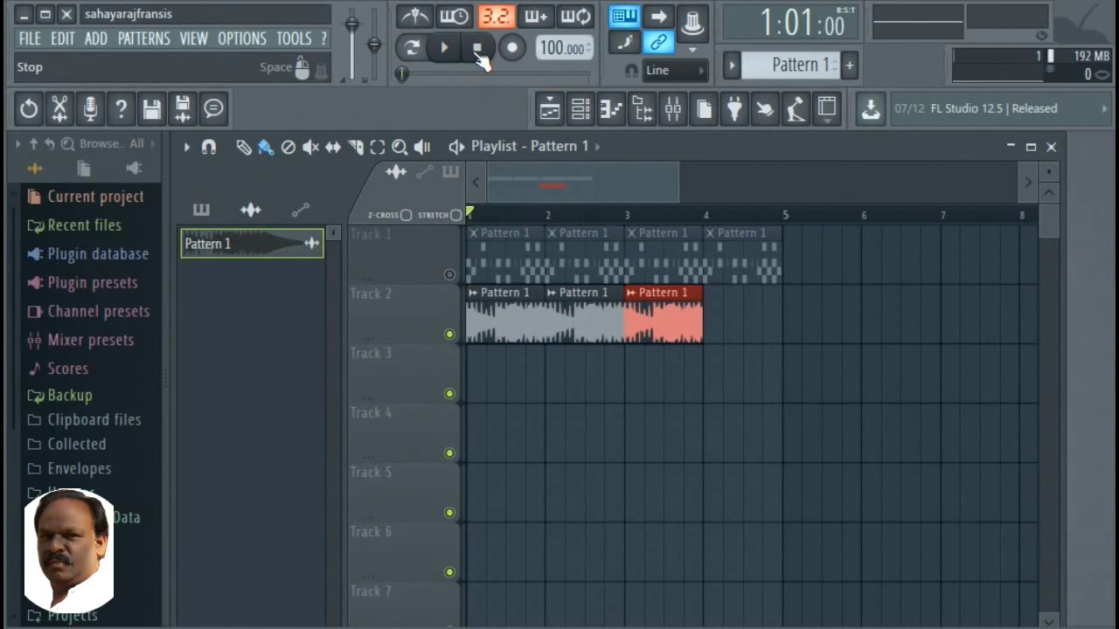
key("space")
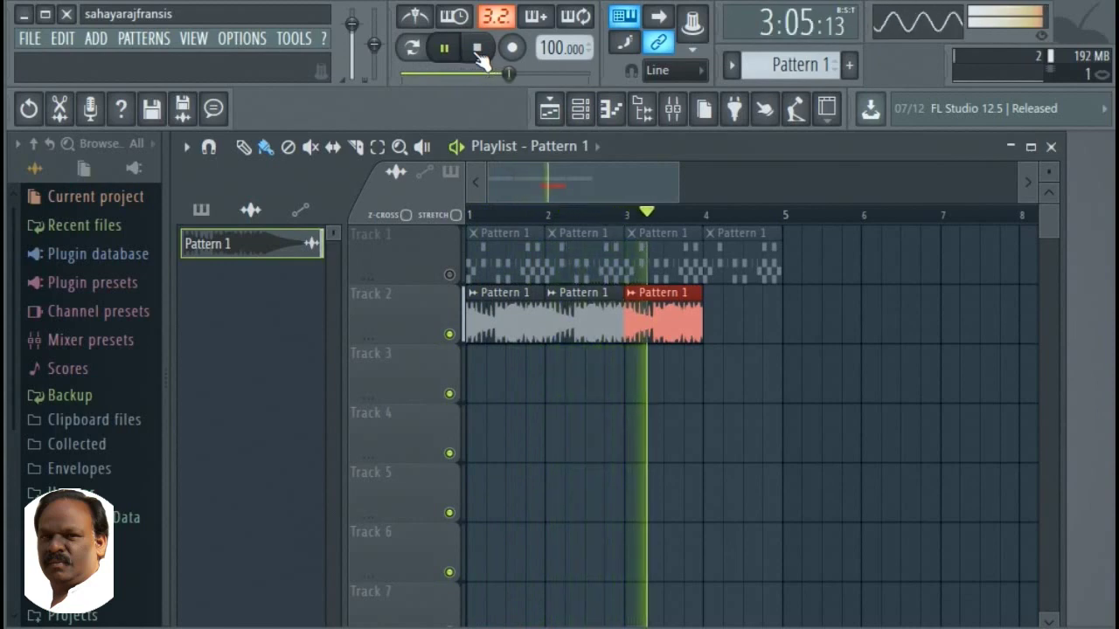
left_click(478, 51)
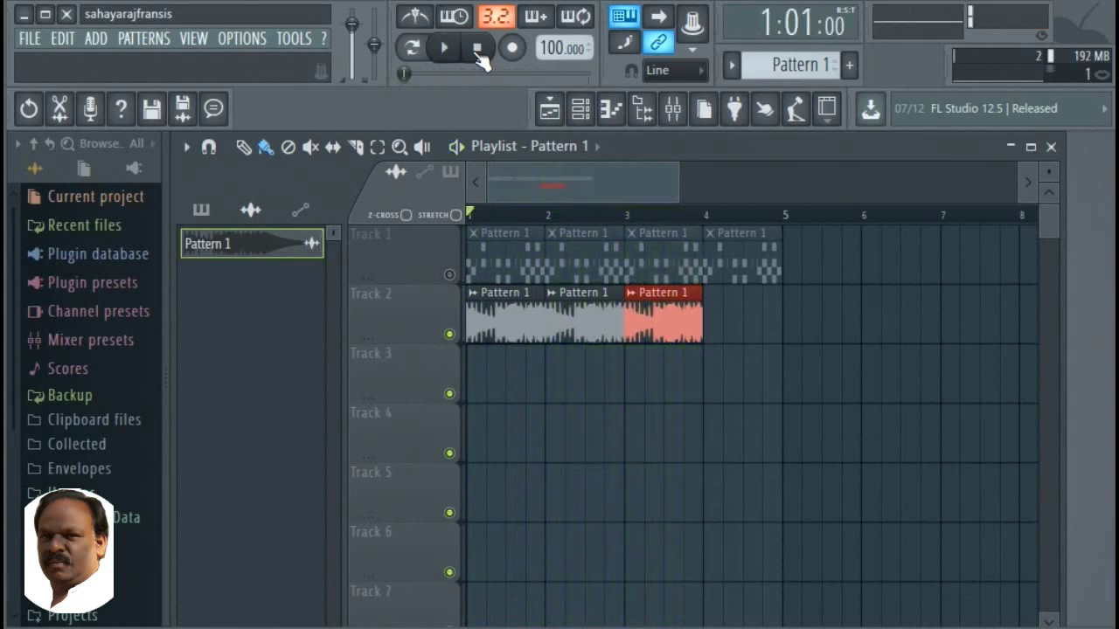
- Unmute Track 1, mute Track 2, and play the pattern clips for comparison
left_click(450, 274)
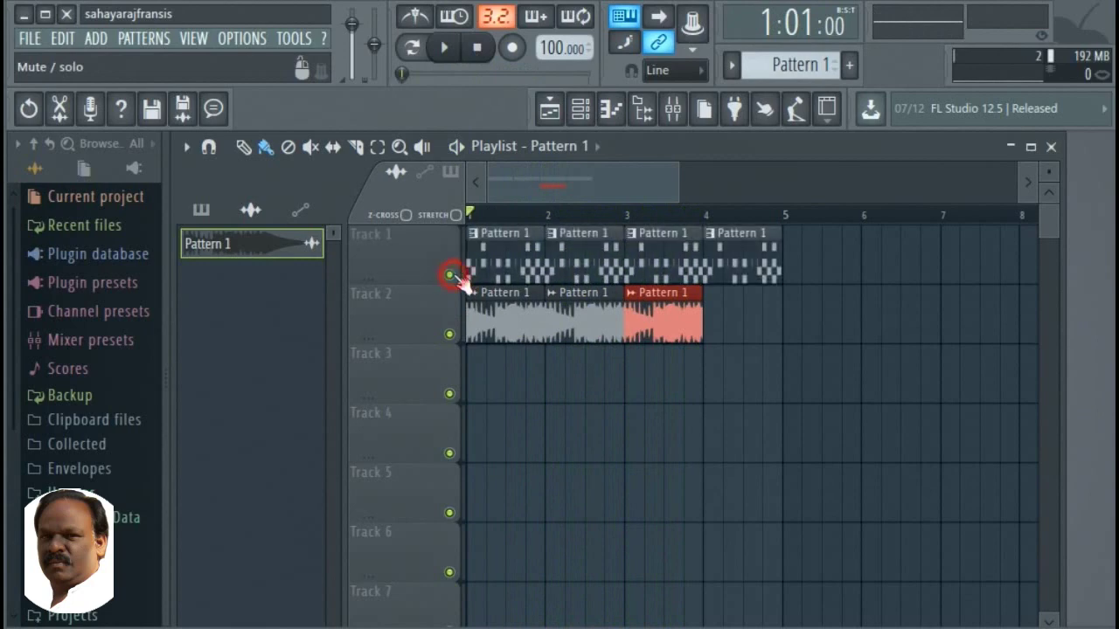
left_click(449, 334)
key("space")
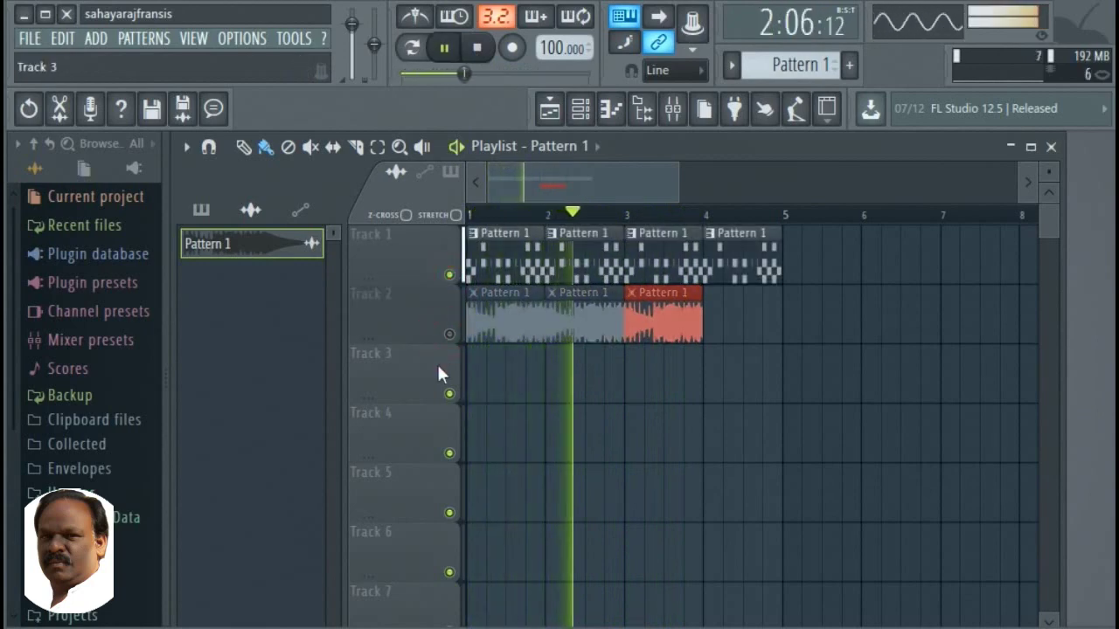
key("space")
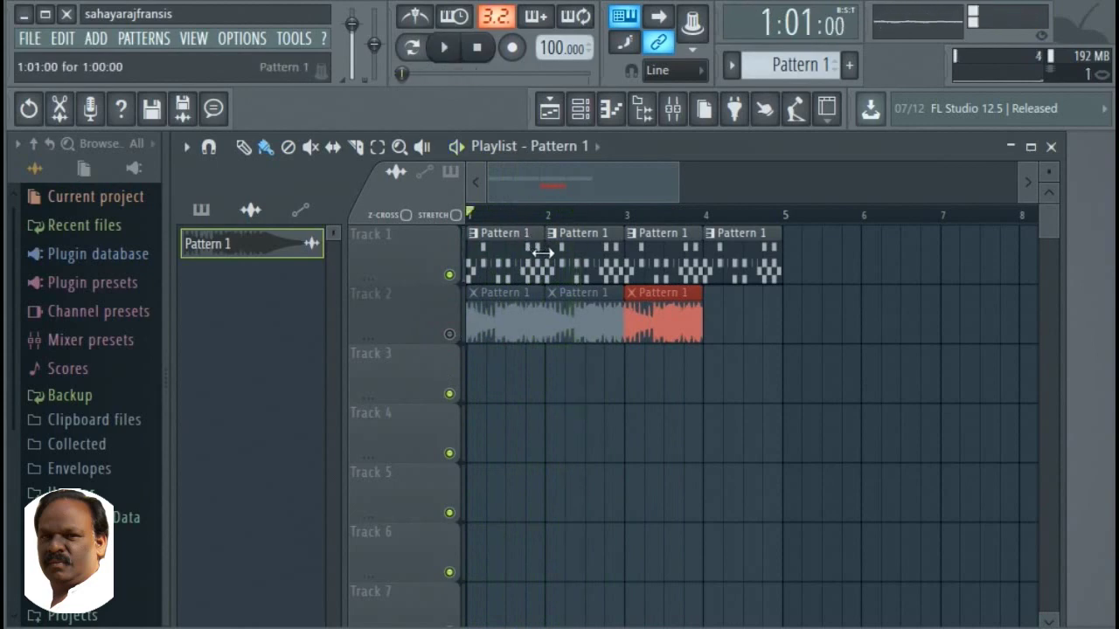